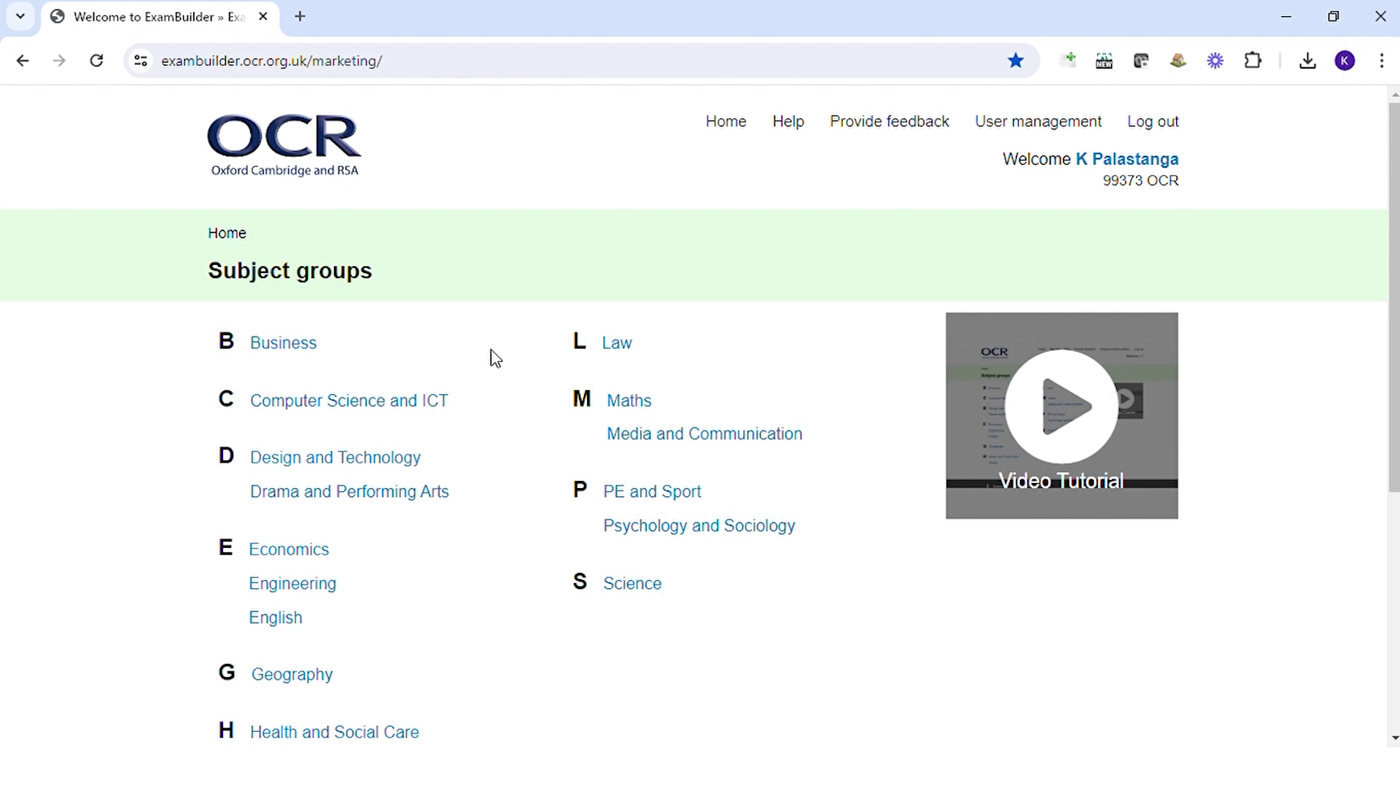
Go to Science and open the AS and A Level Biology A (H020, H420) tests page
scroll(491, 357, "down", 1)
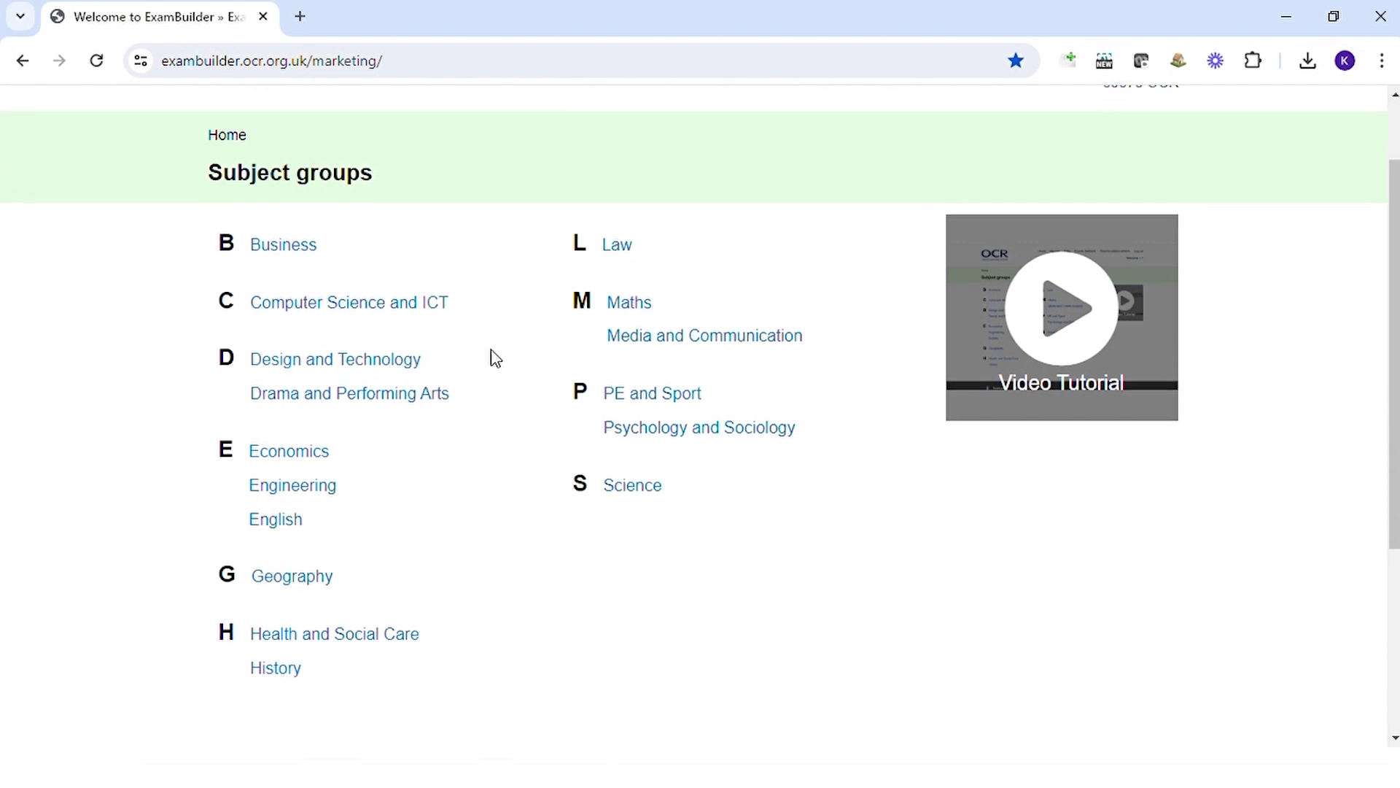
left_click(650, 487)
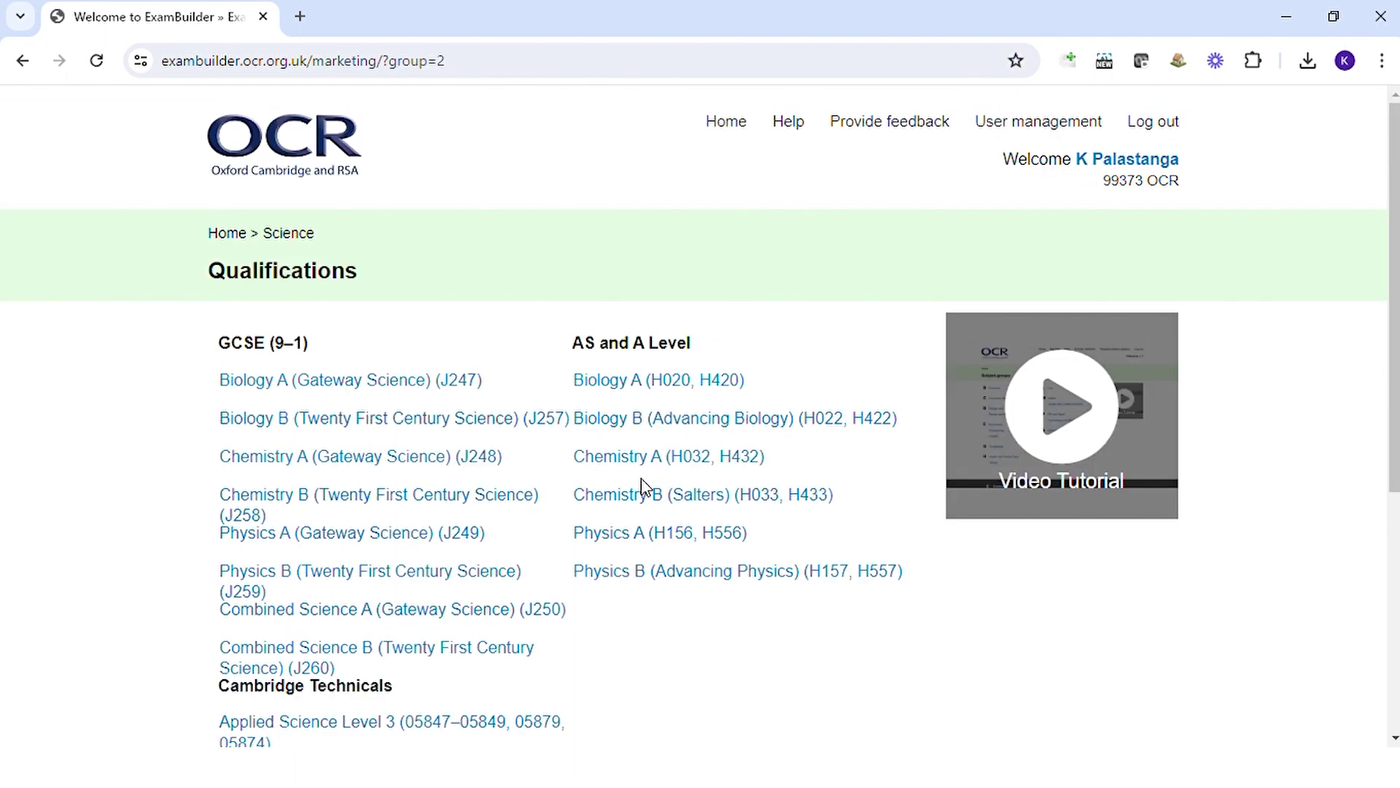
scroll(519, 313, "down", 1)
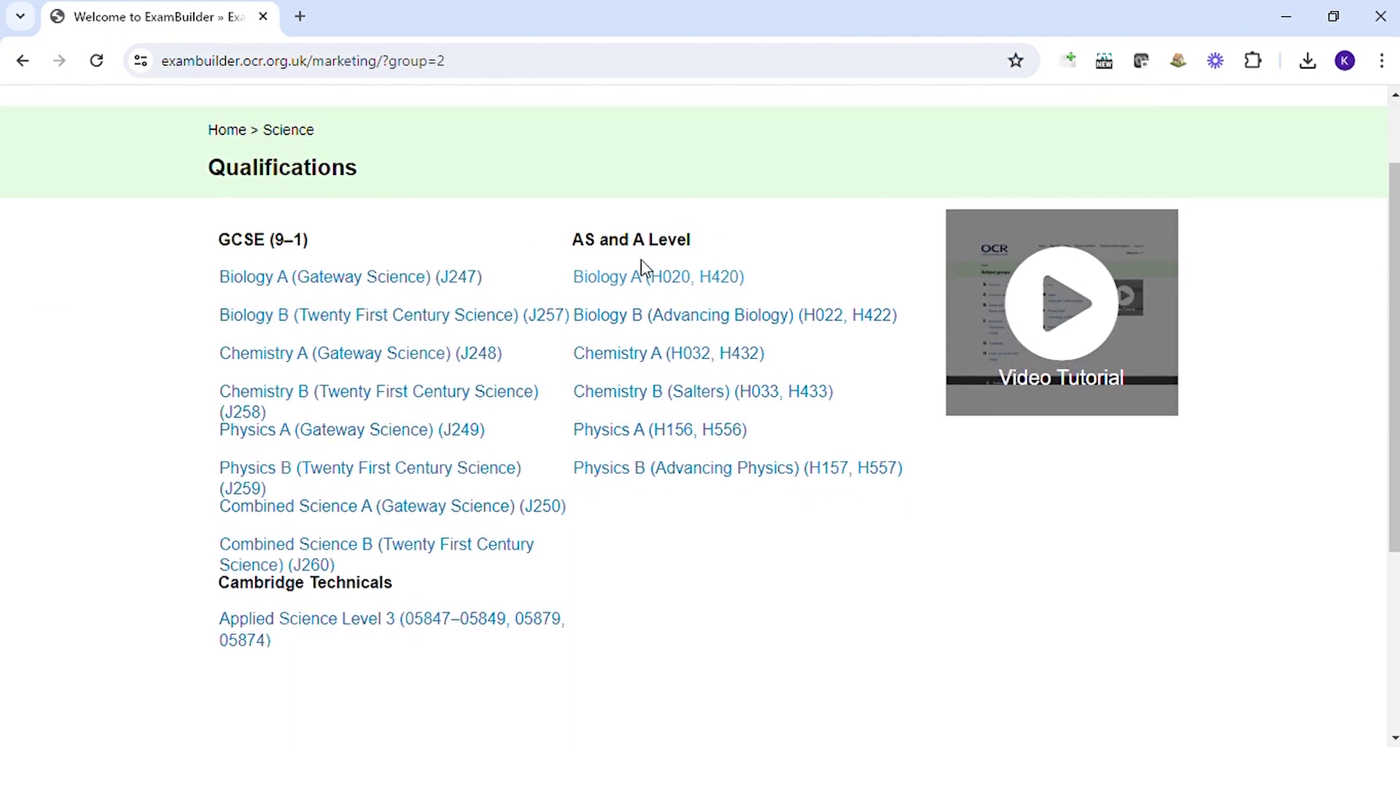
left_click(672, 282)
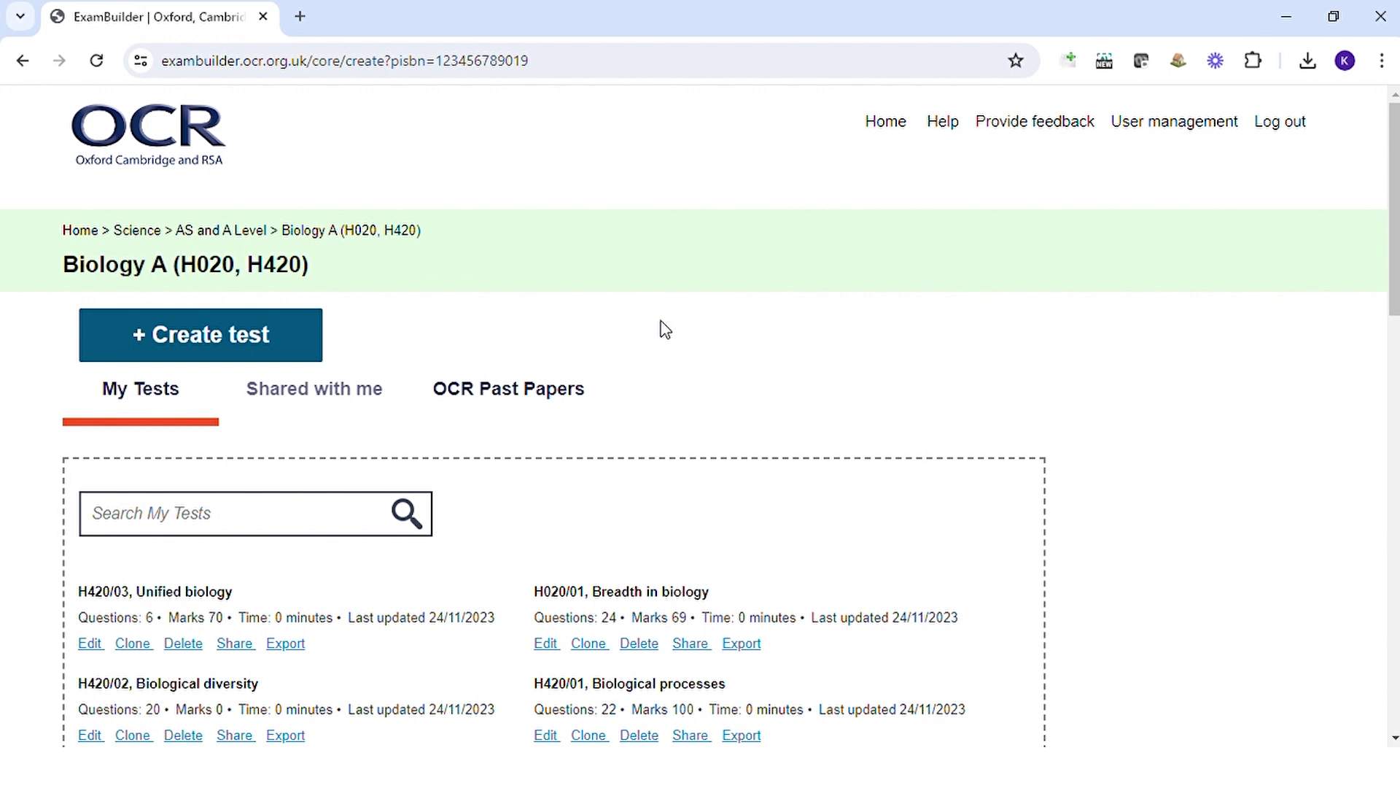
Create a new test and sort its question bank Latest First, after trying Marks: high to low
left_click(256, 336)
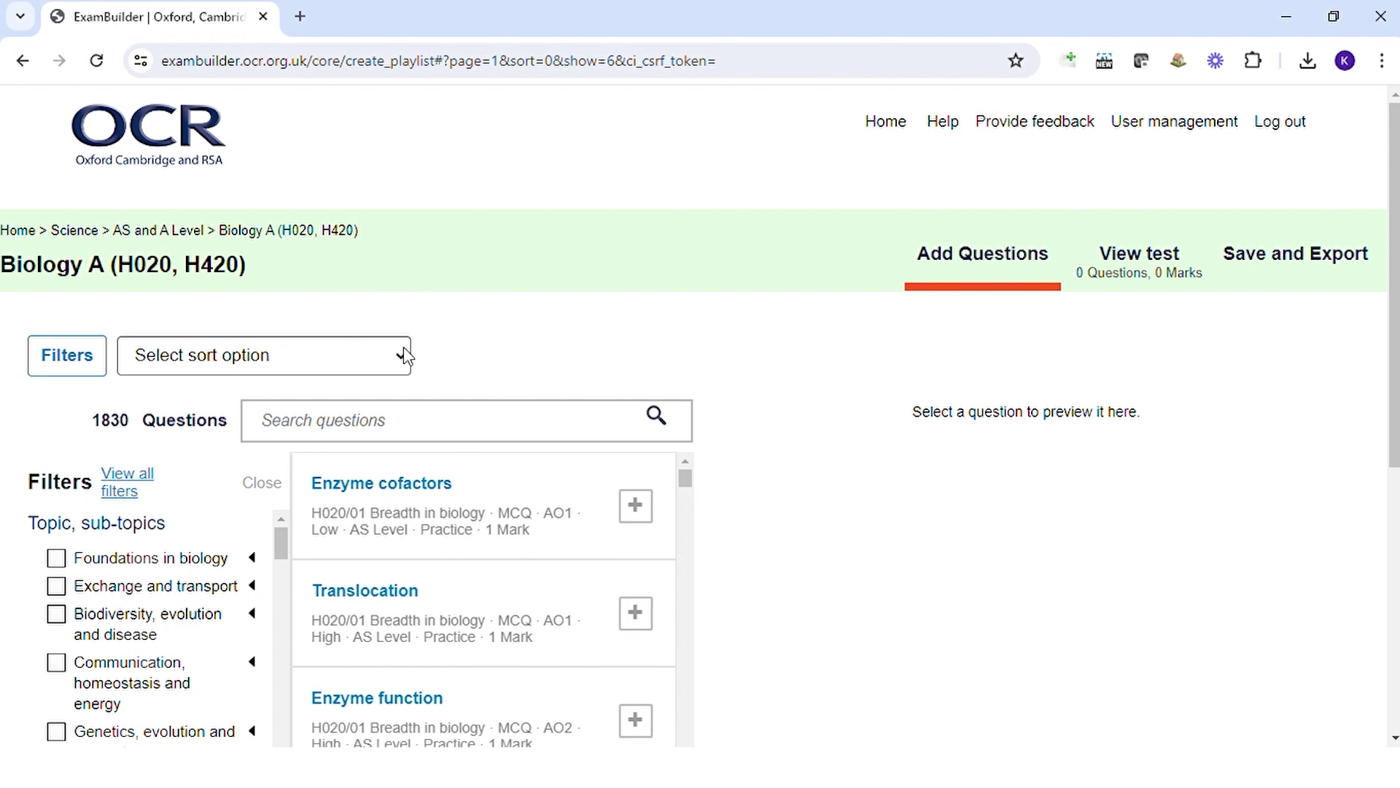
left_click(248, 460)
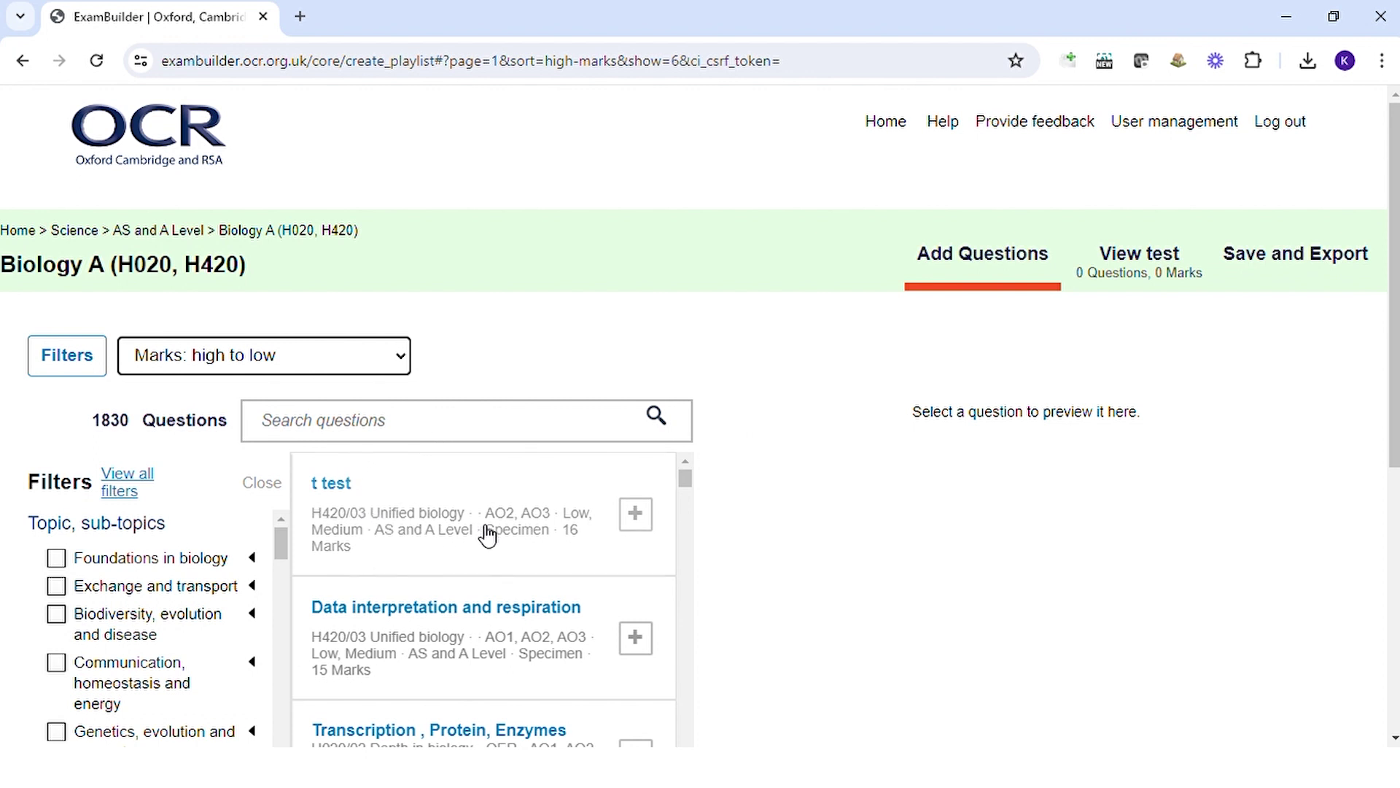
left_click(413, 378)
left_click(269, 413)
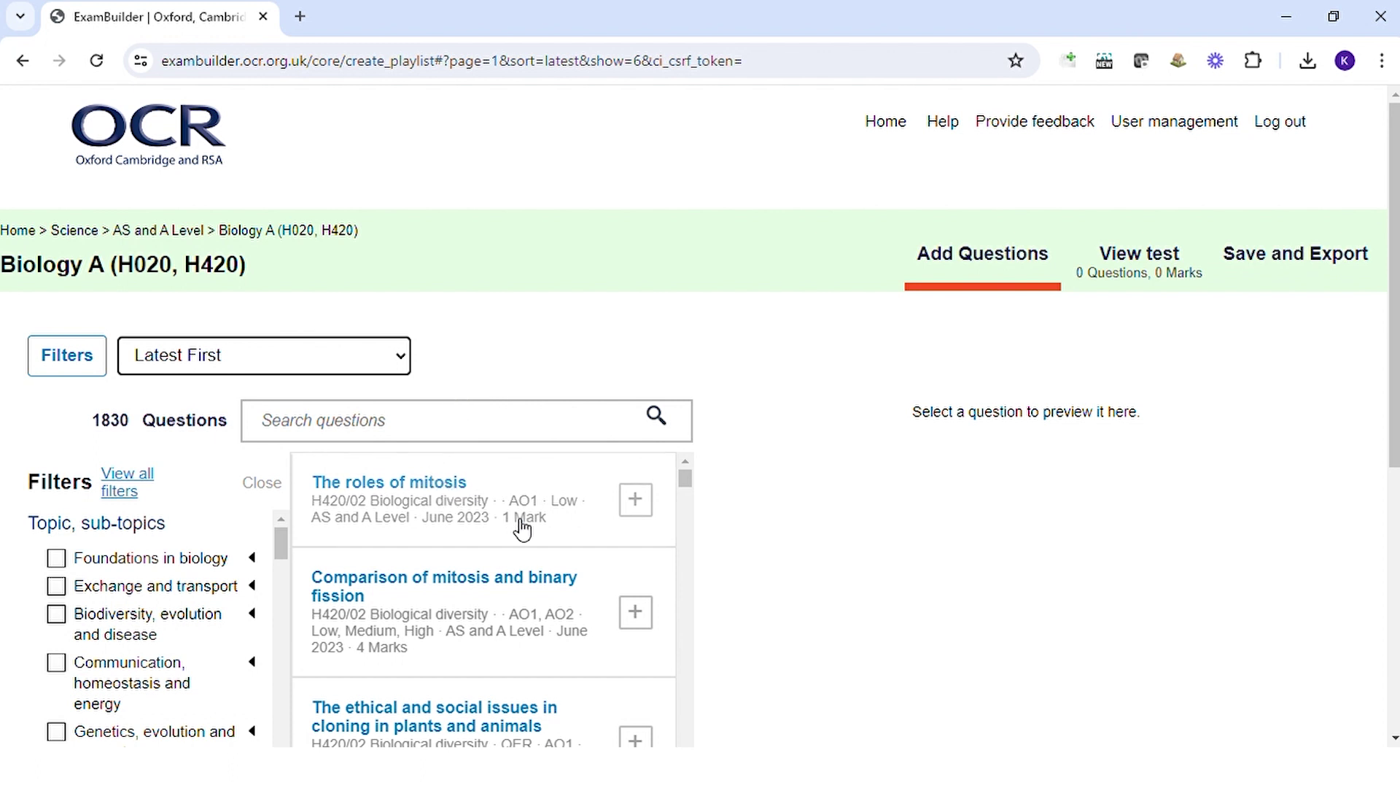
left_click(436, 429)
type("cell")
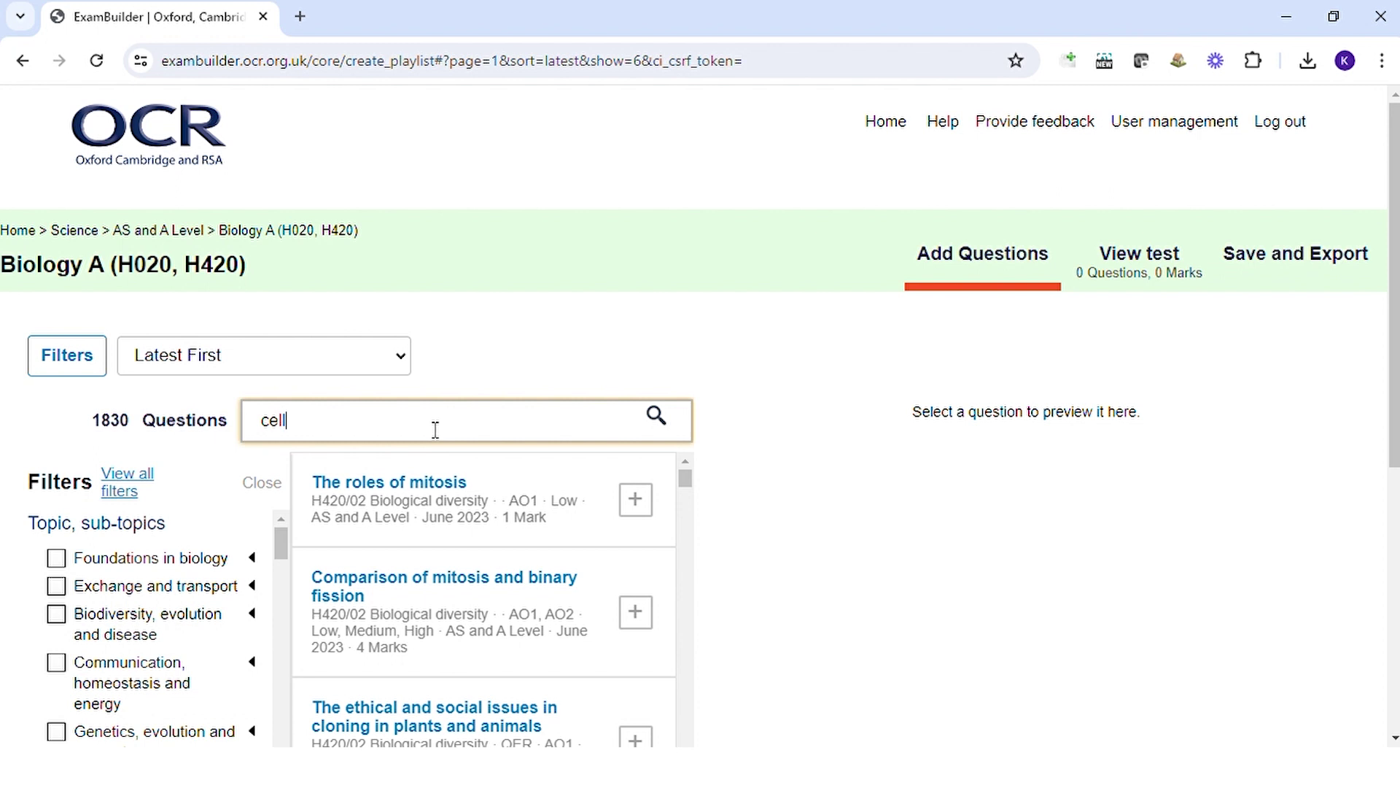
Search the question bank for the exact phrase "cell wall"
key("Return")
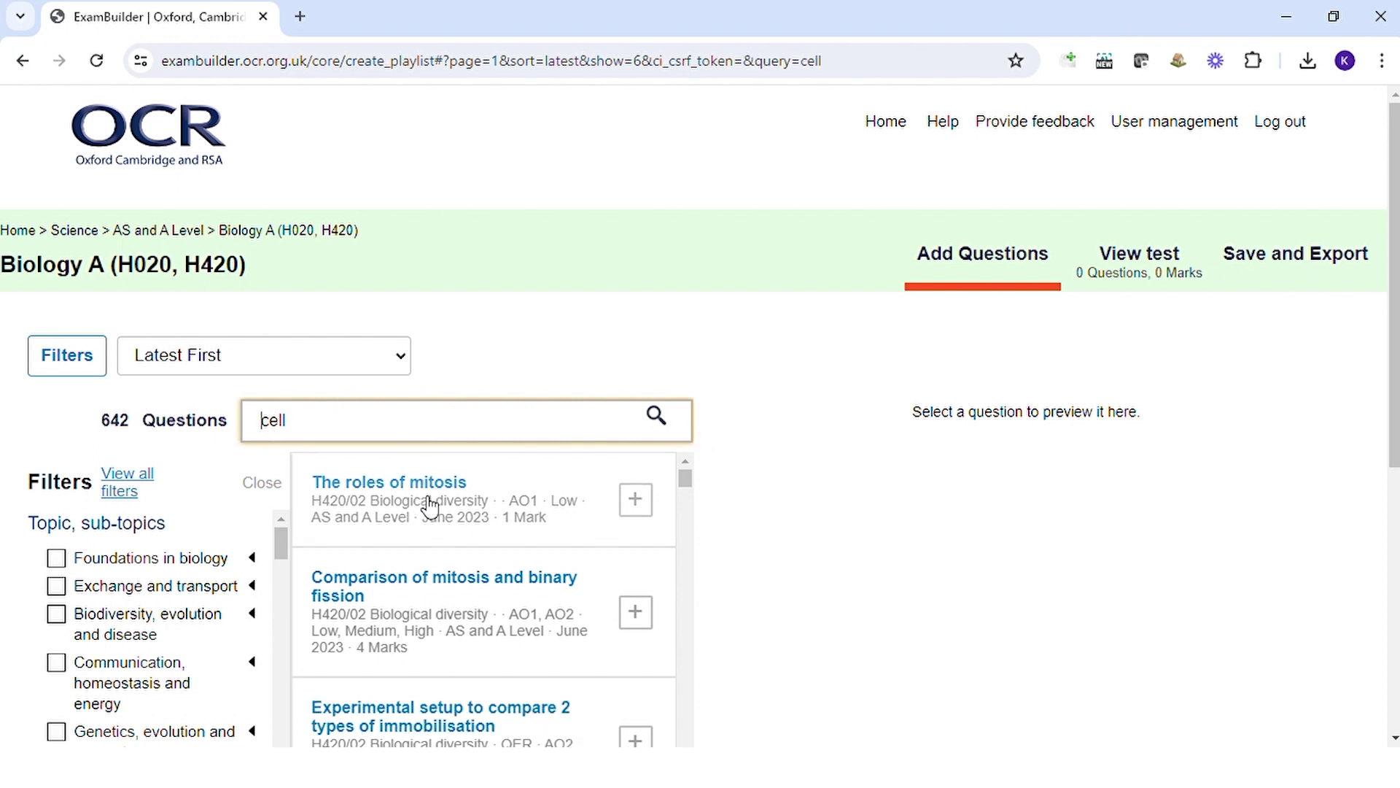
type("\"")
key("Return")
left_click(451, 441)
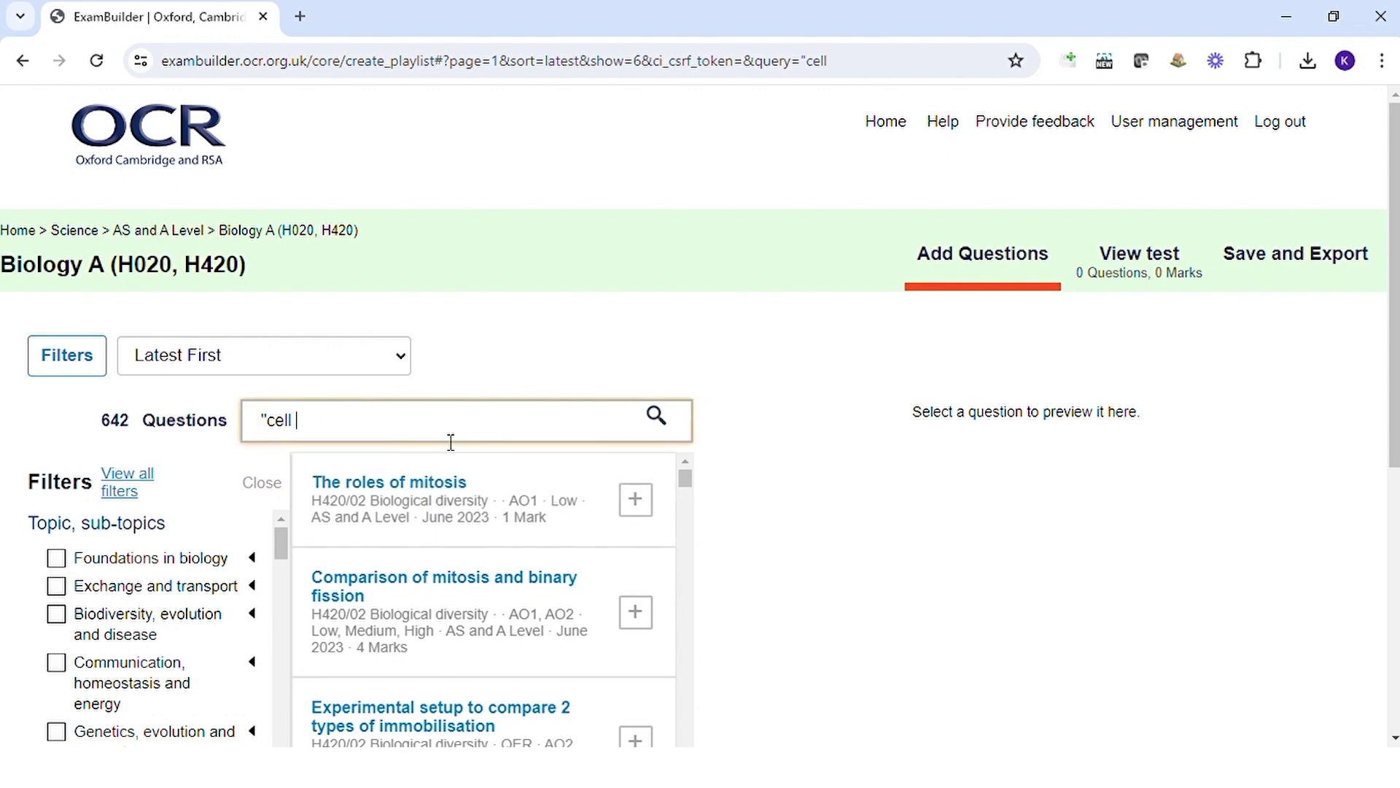
type("wall\"")
key("Return")
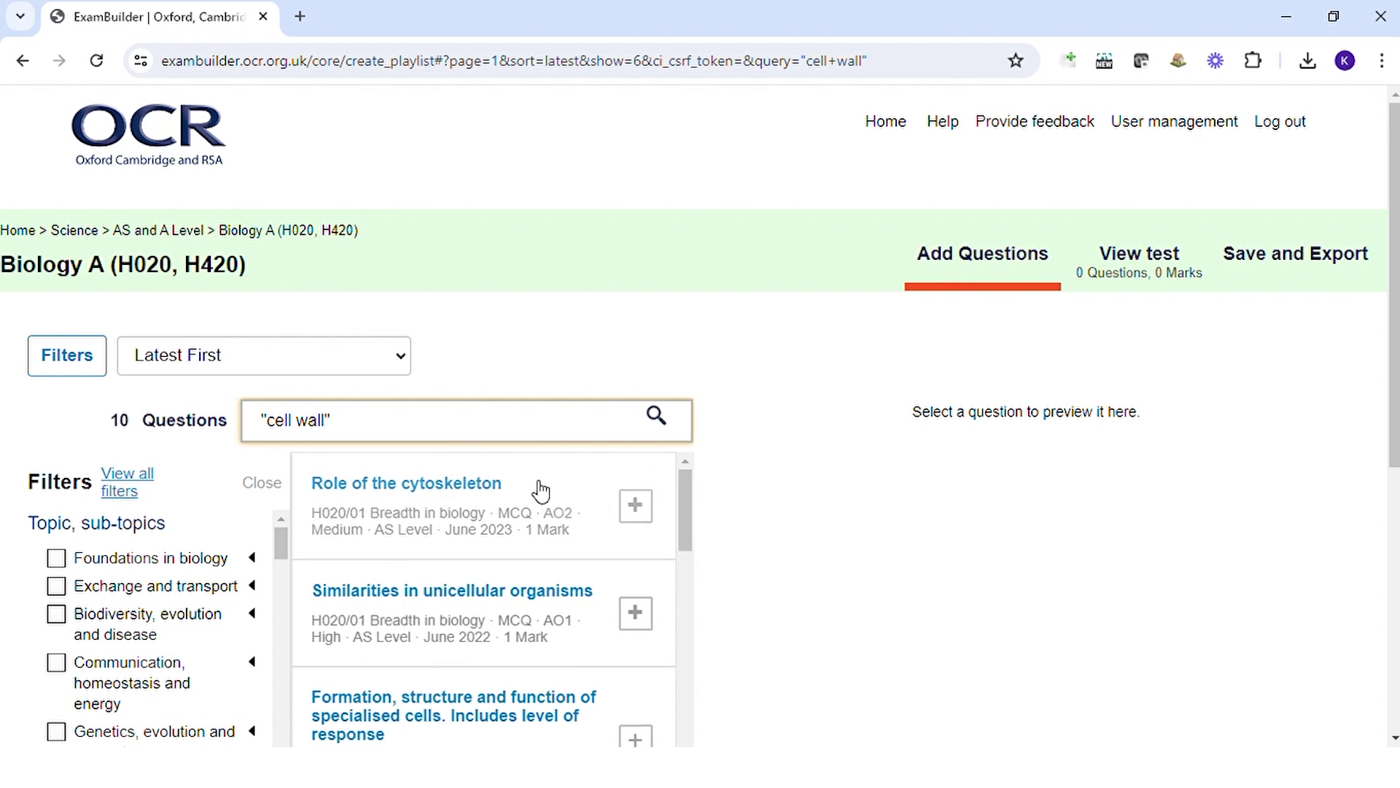
Preview the Role of the cytoskeleton question, then clear the search to list all 1830 questions
left_click(538, 491)
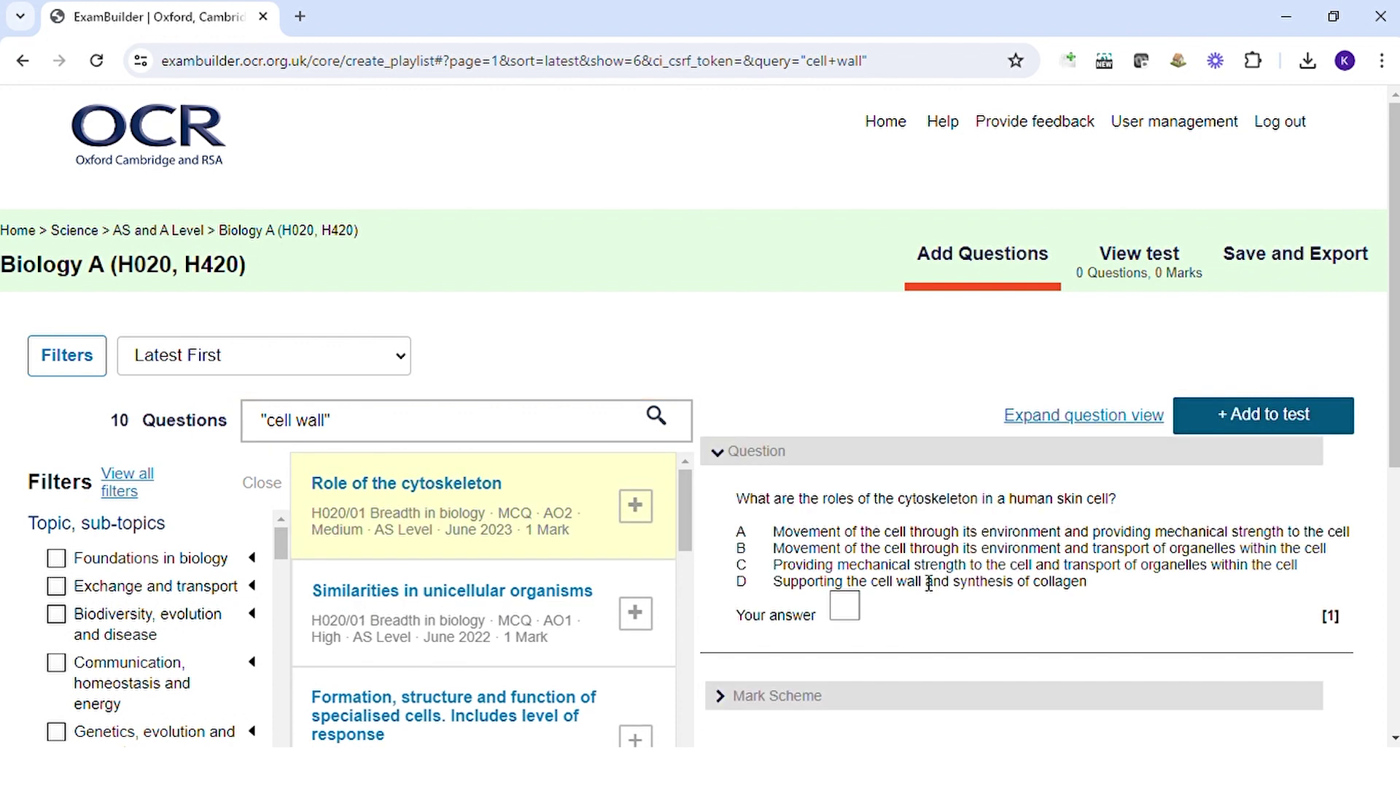
left_click_drag(924, 584, 883, 587)
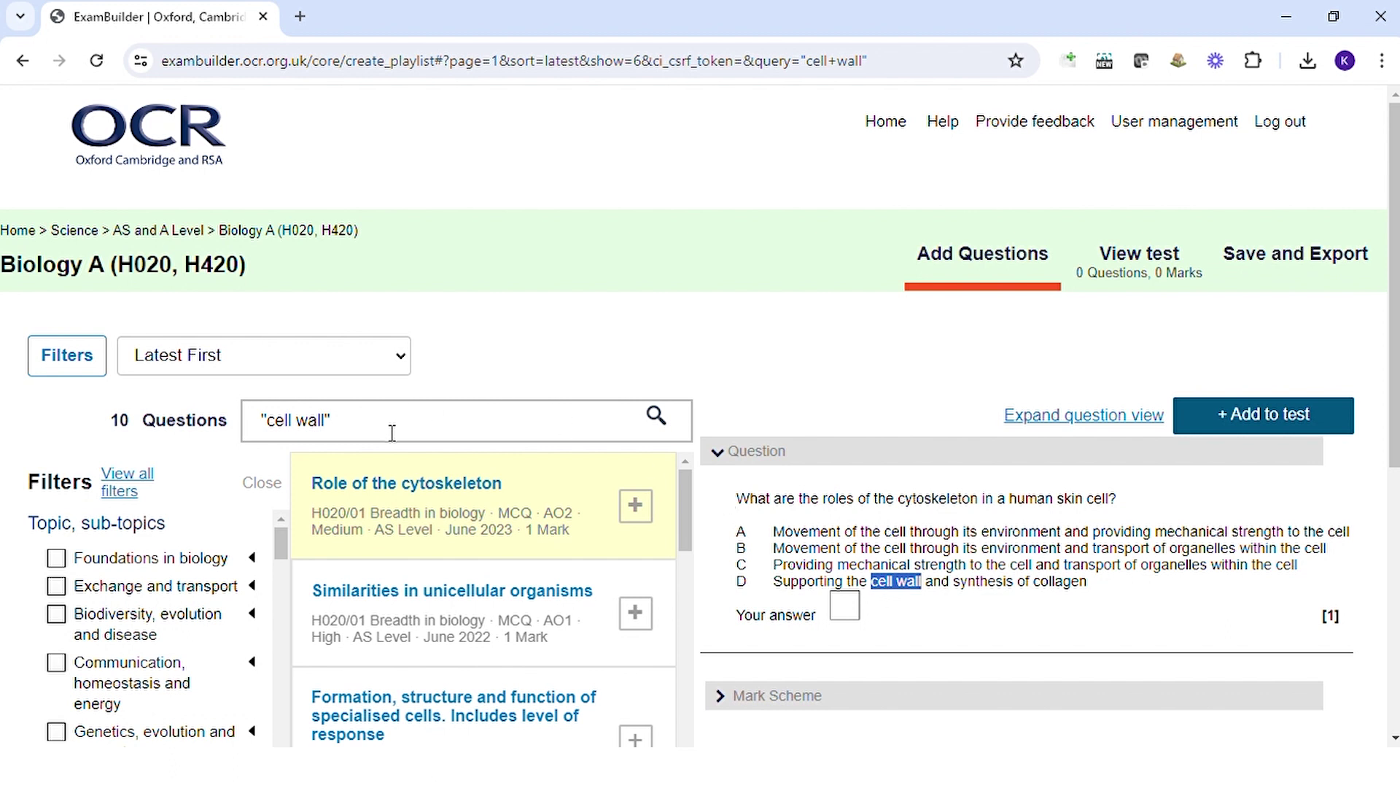
left_click_drag(392, 432, 137, 434)
key("BackSpace")
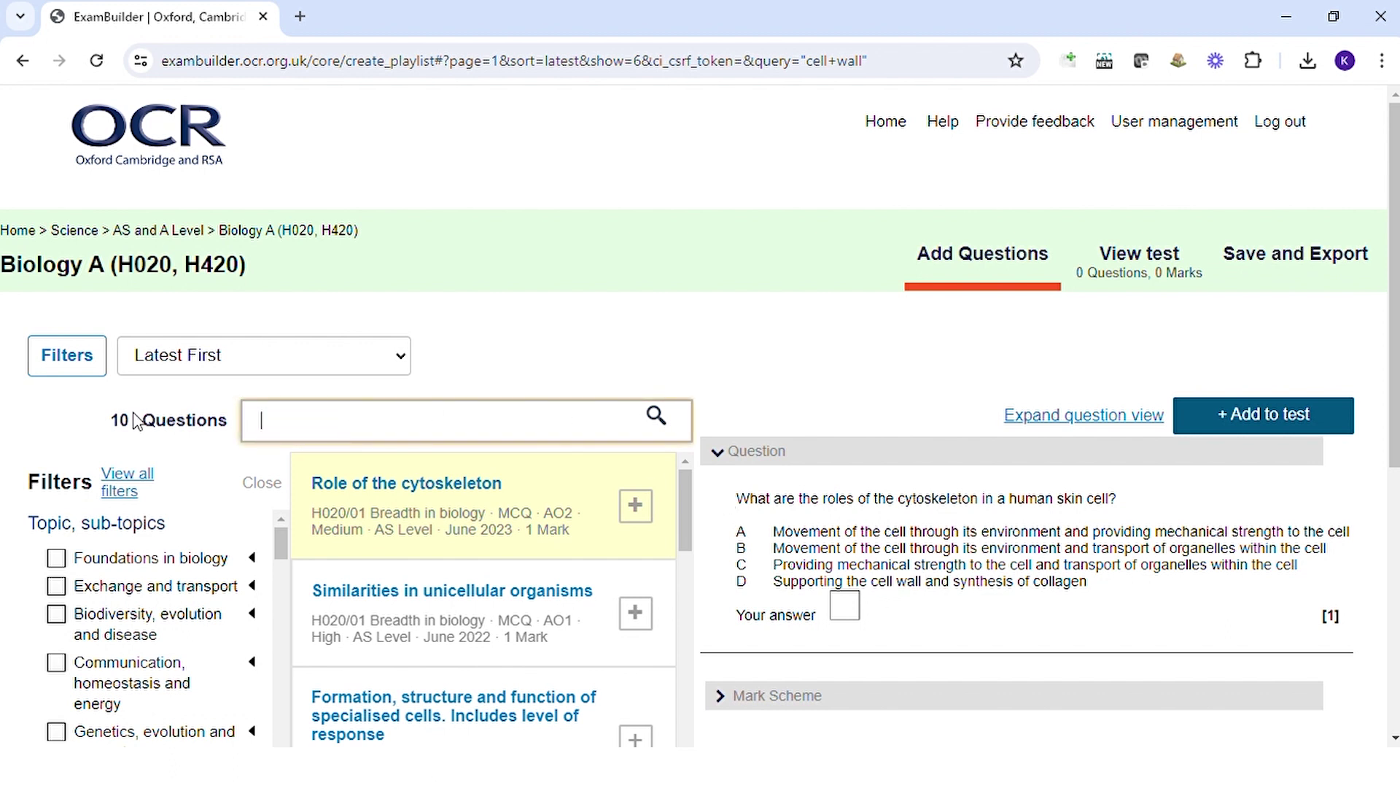
key("Return")
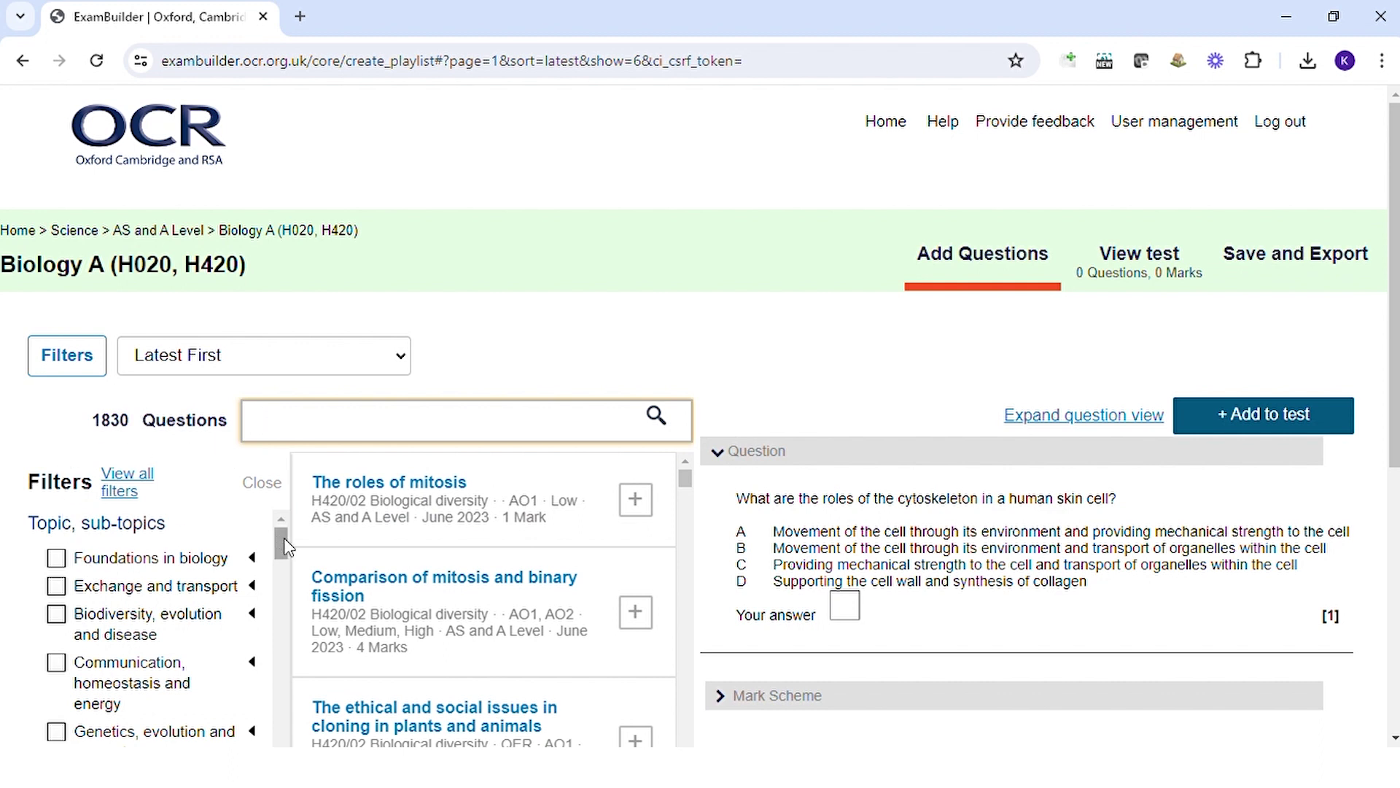
Filter by the Staining and Cell structure under the light microscope topics, leaving 19 questions
left_click_drag(285, 547, 294, 695)
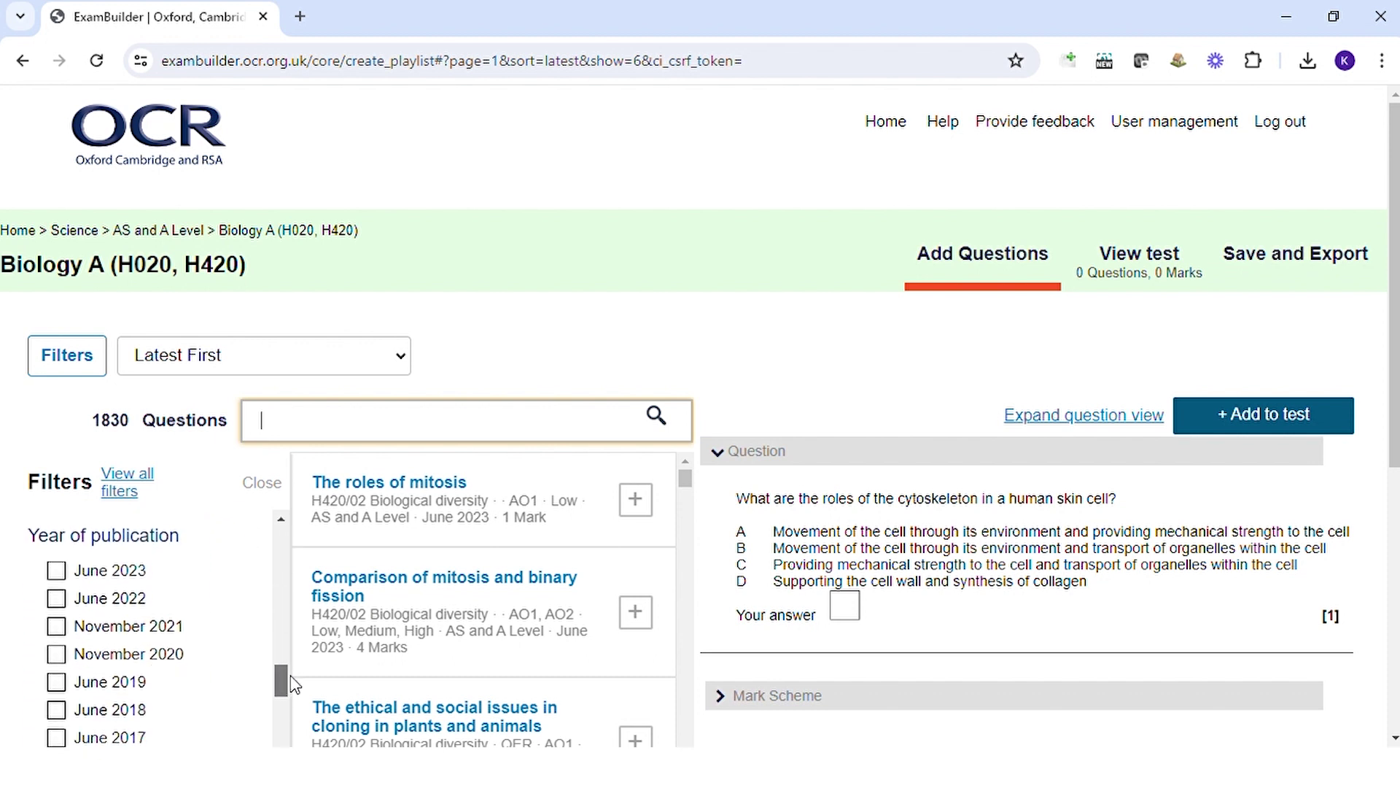
left_click_drag(294, 695, 275, 514)
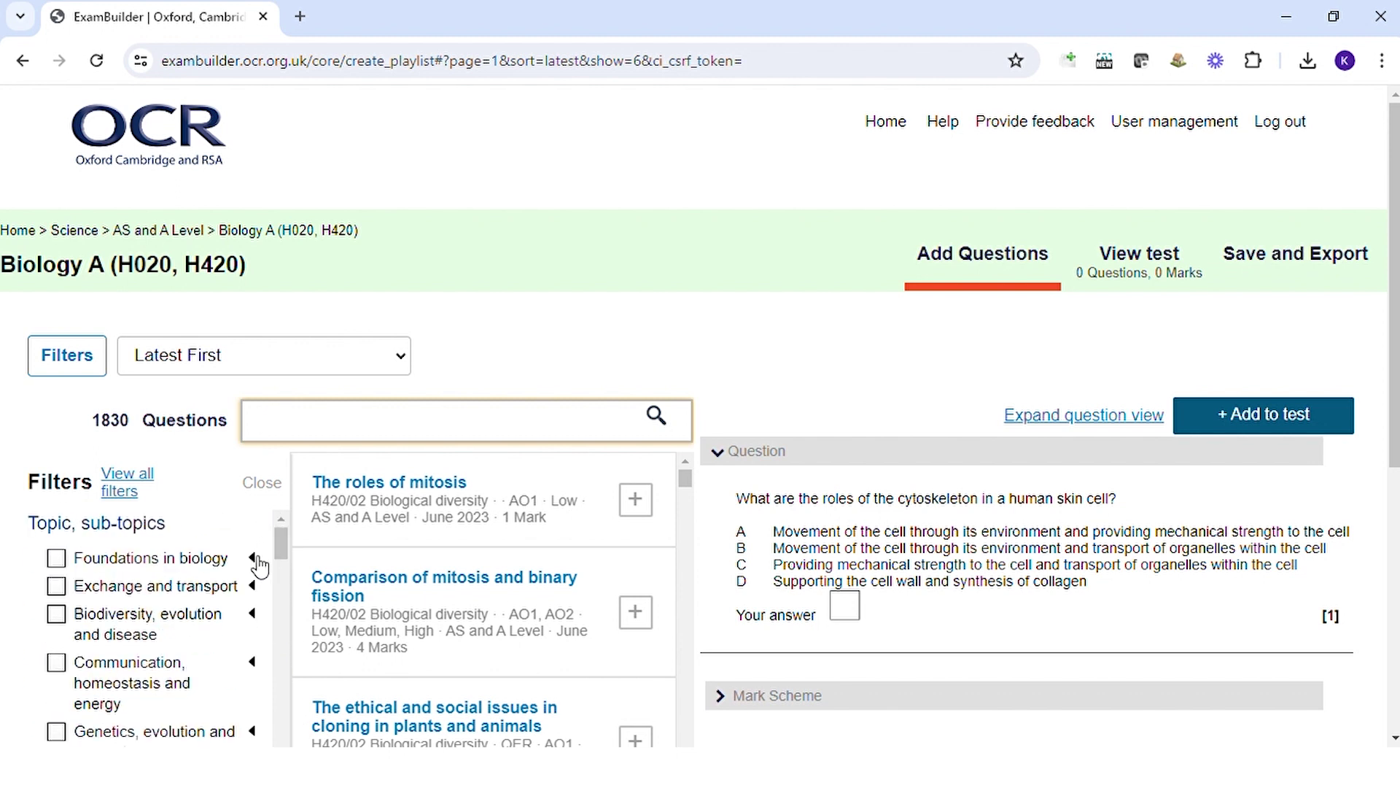
left_click(256, 558)
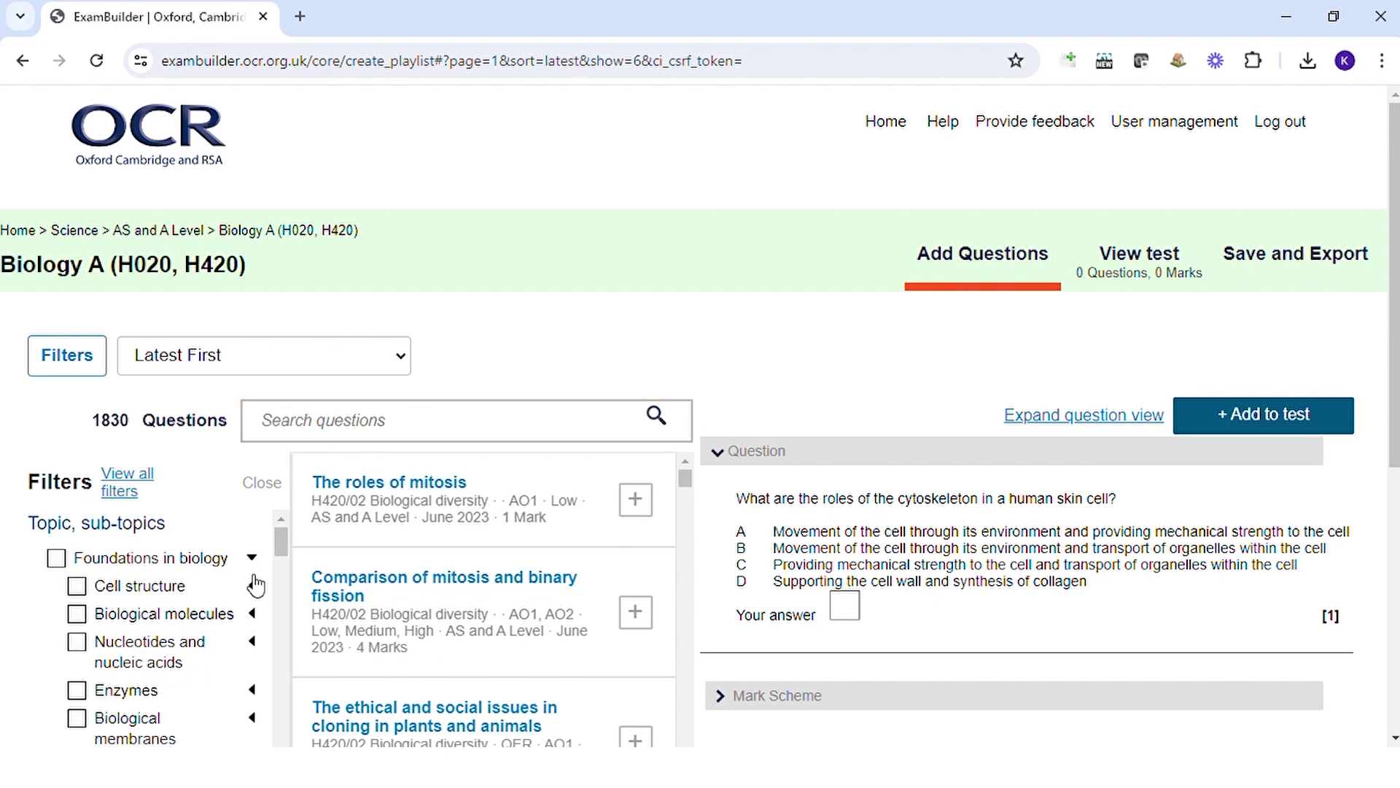
left_click(253, 588)
scroll(228, 656, "down", 1)
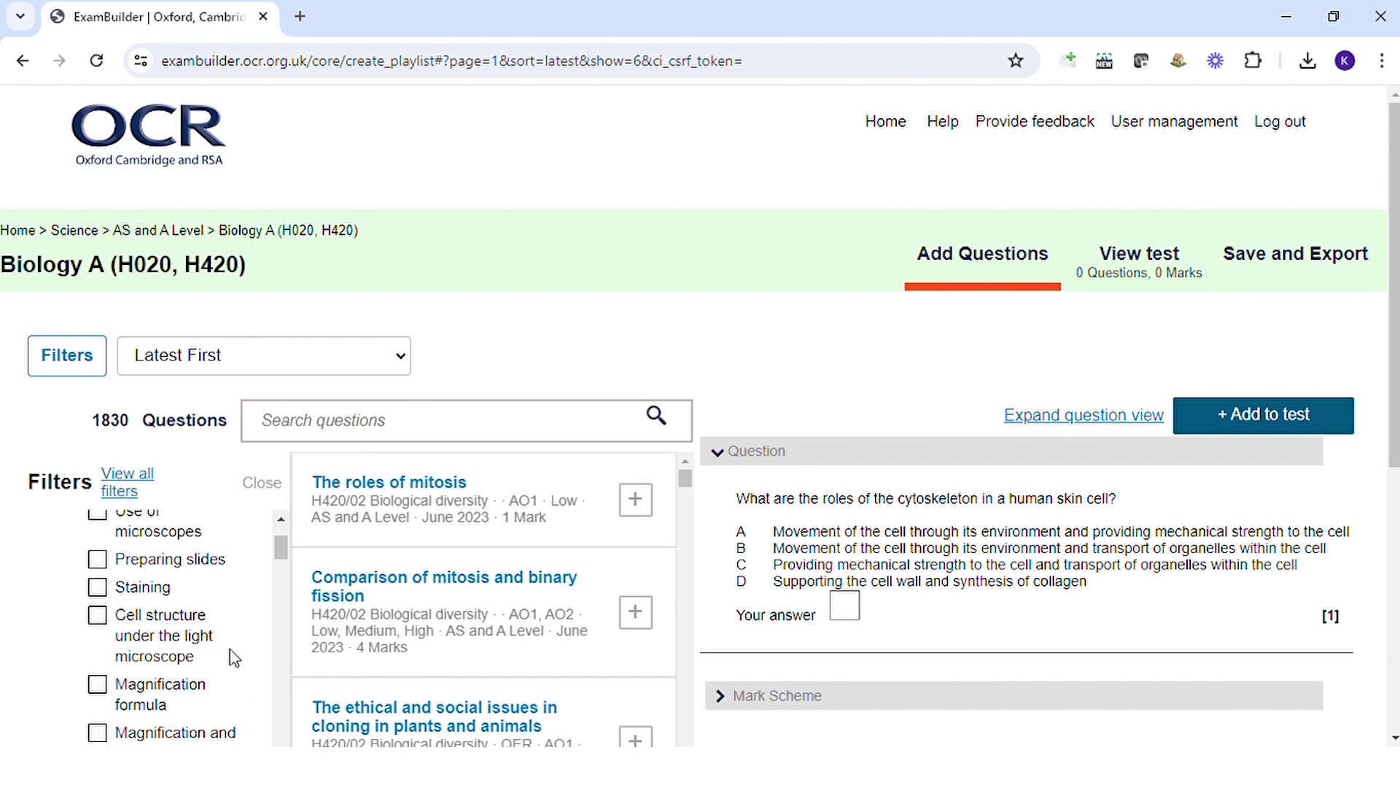
left_click(98, 588)
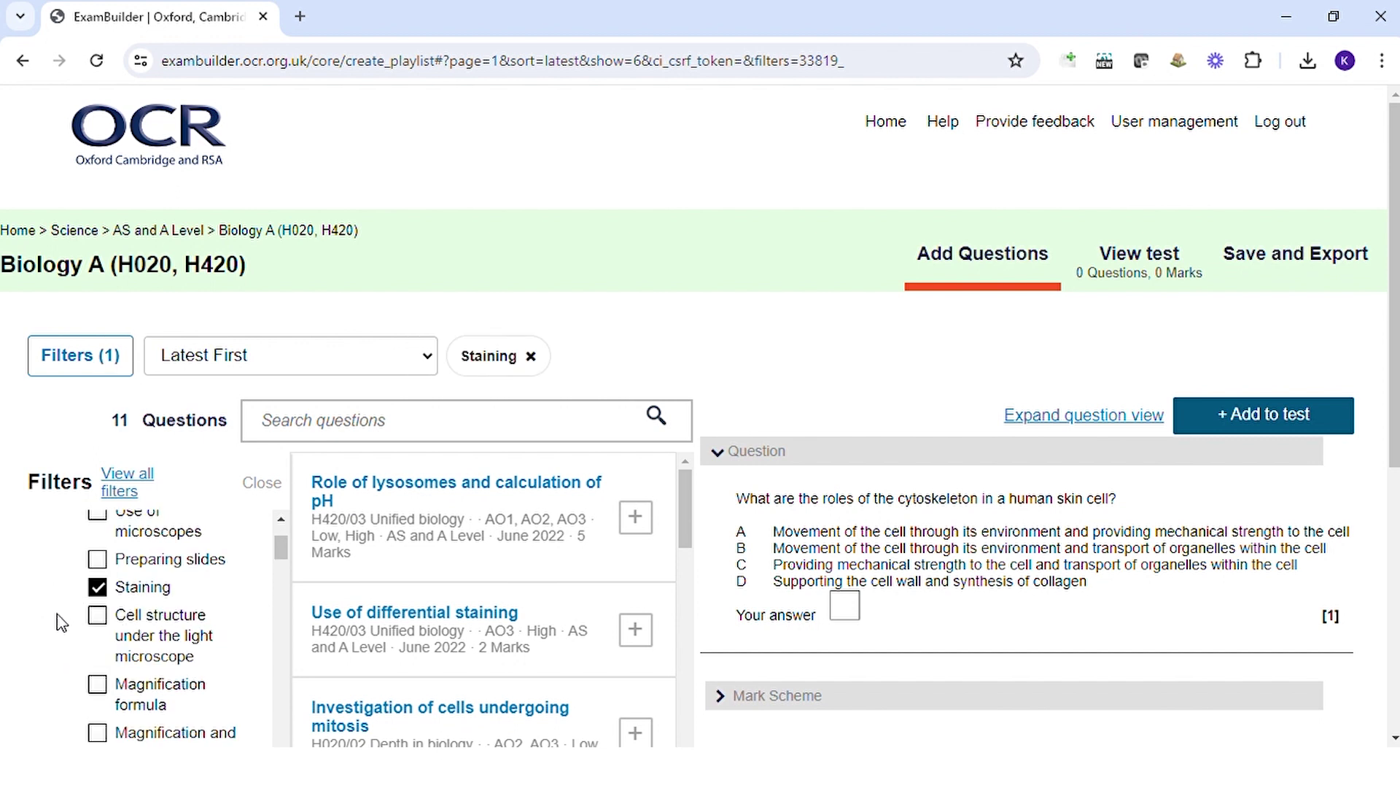
left_click(106, 622)
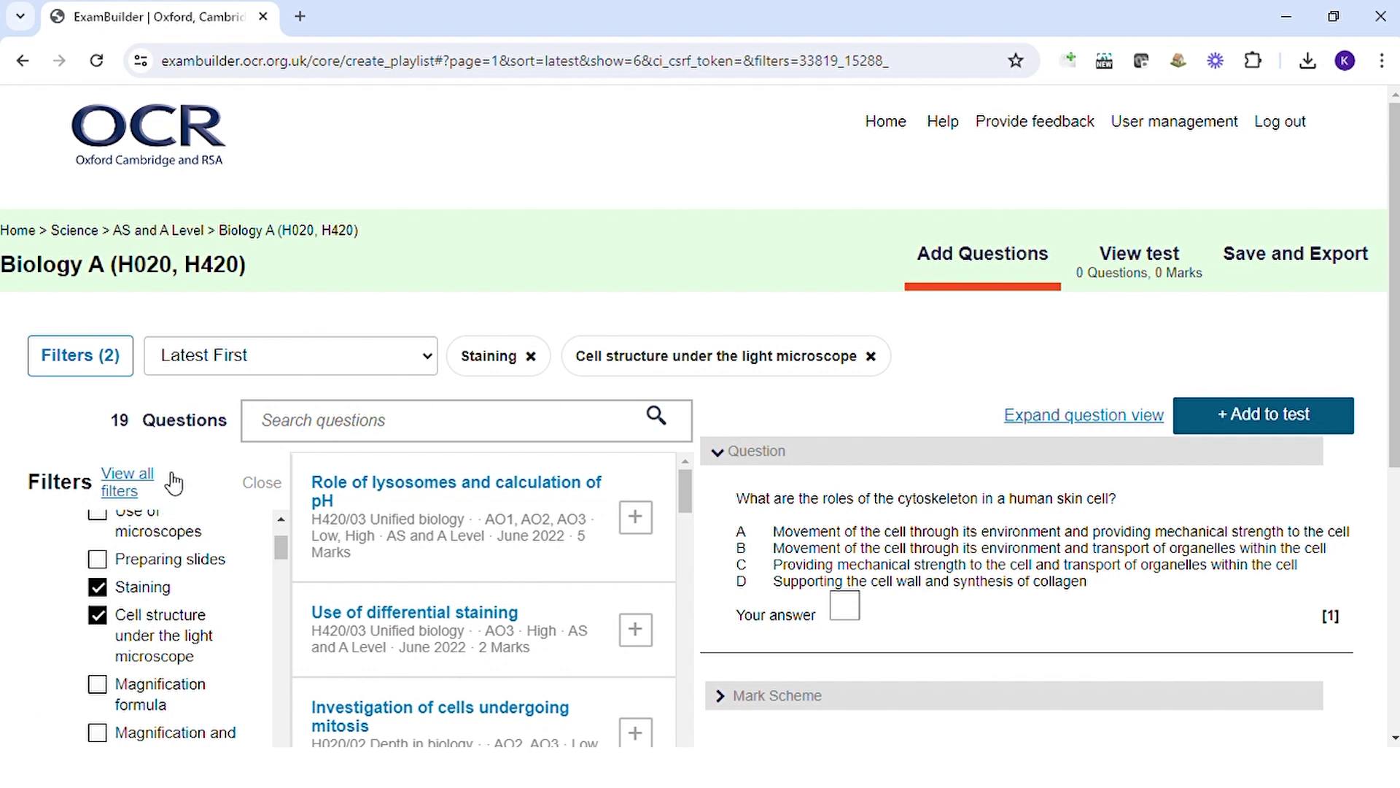
In View all filters, add the Magnification formula and Magnification and resolution topics
left_click(137, 491)
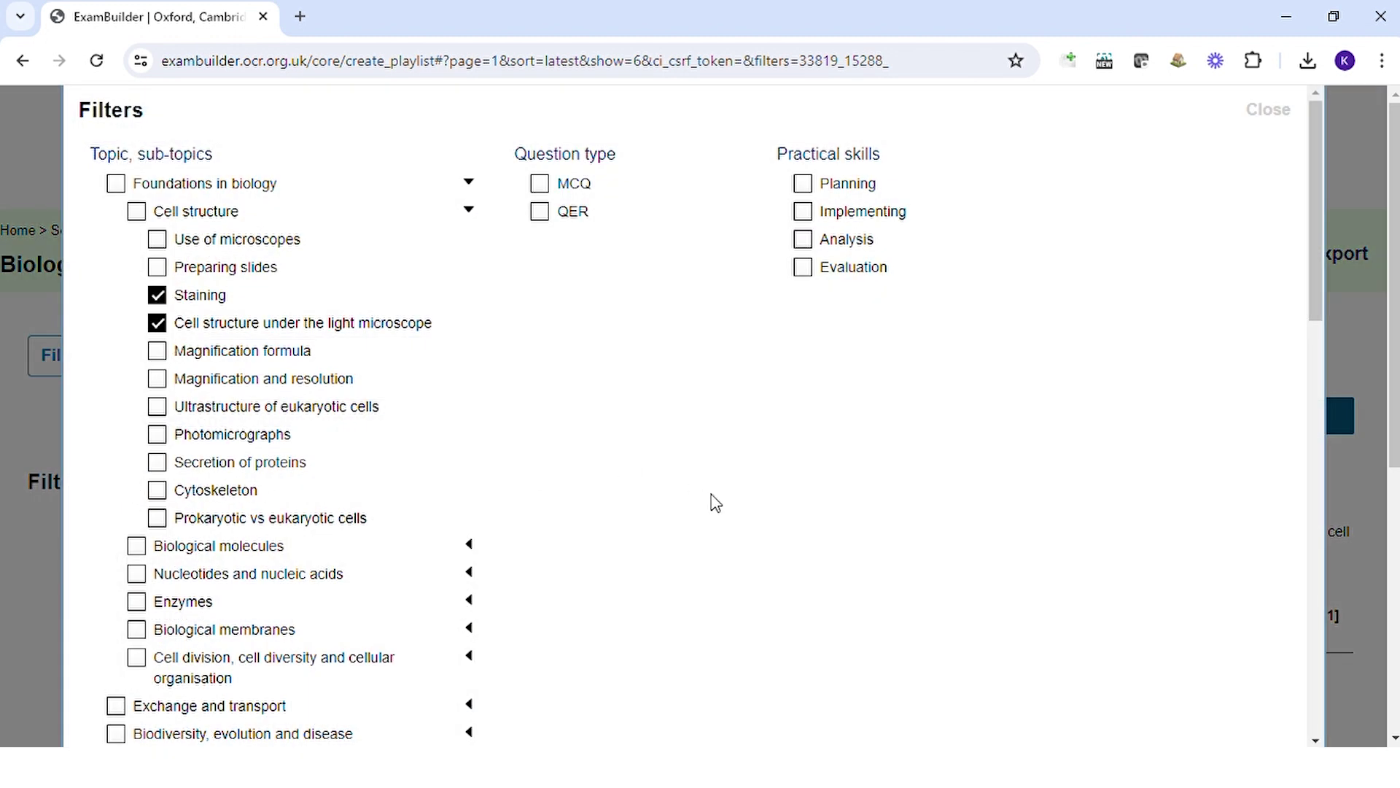
scroll(715, 502, "down", 8)
scroll(714, 502, "down", 3)
scroll(714, 501, "down", 5)
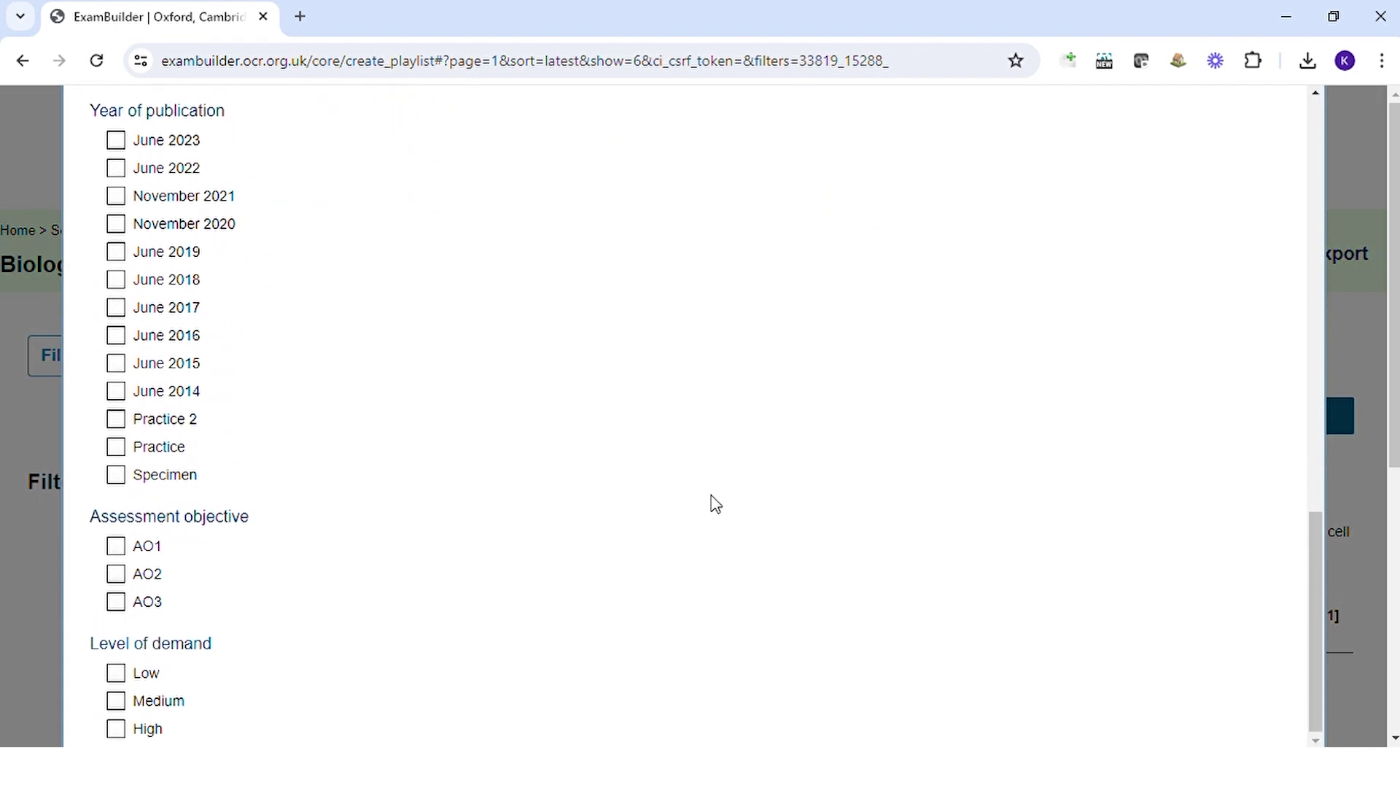
scroll(715, 502, "up", 7)
scroll(714, 502, "up", 8)
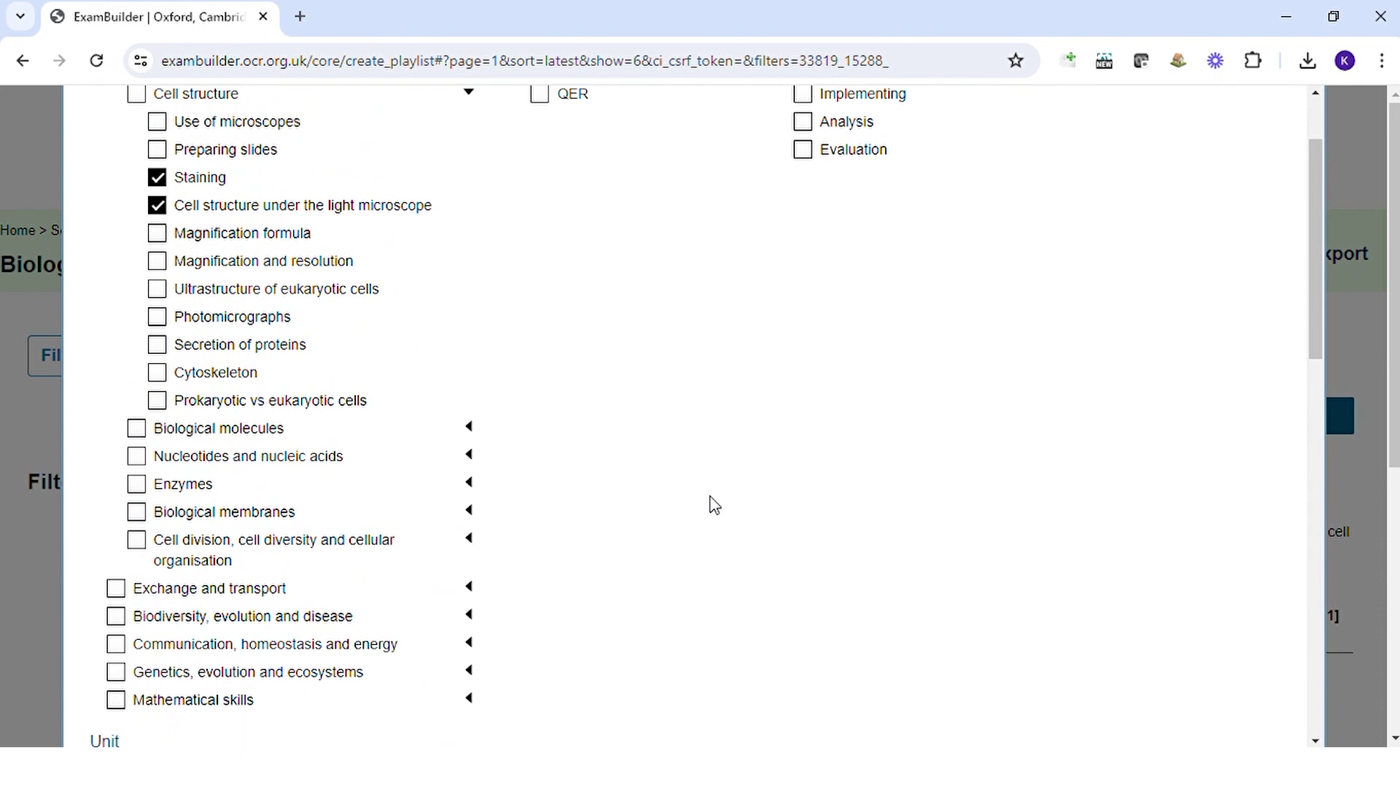
scroll(715, 502, "up", 2)
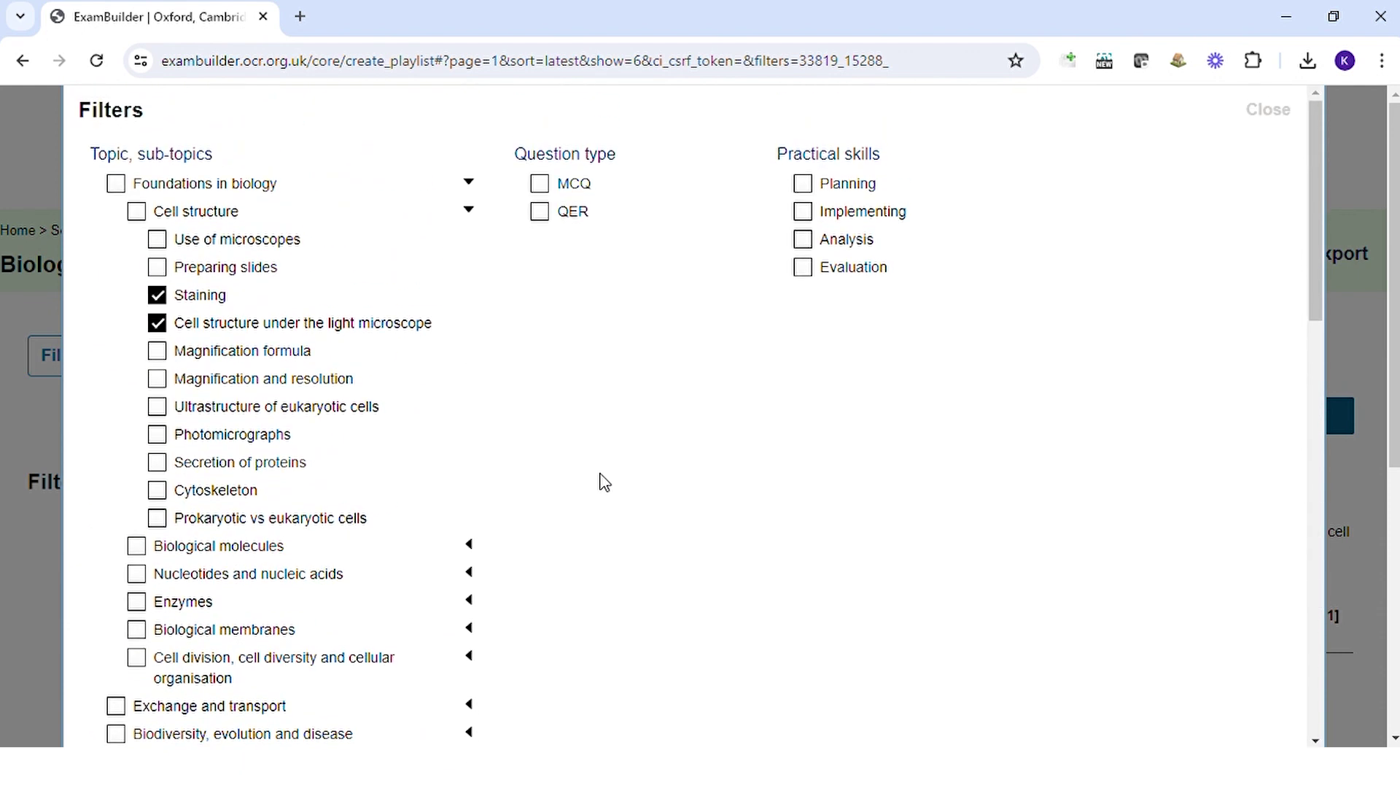
left_click(157, 351)
left_click(158, 380)
Restrict the questions to the AS and A Level level filter
scroll(313, 510, "down", 10)
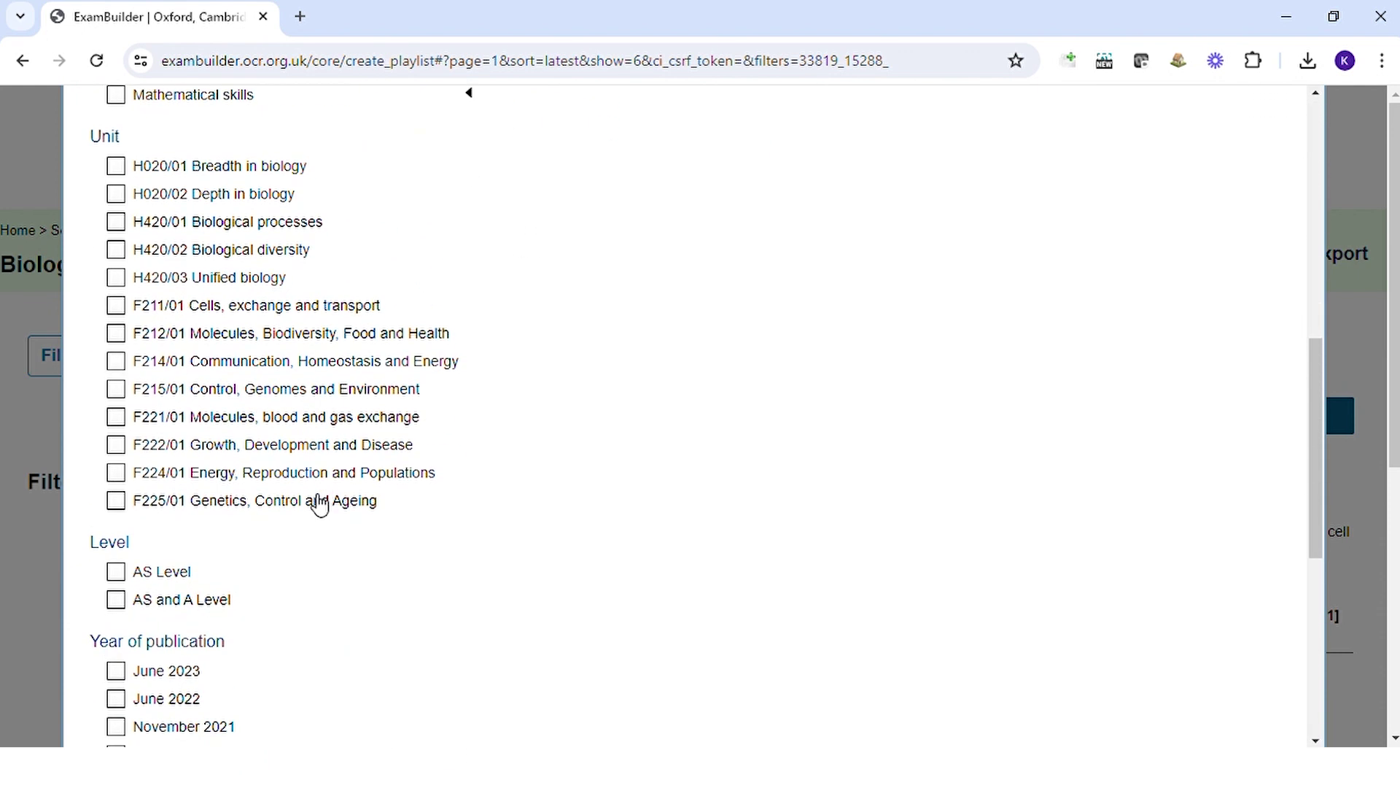
scroll(168, 635, "down", 4)
scroll(137, 568, "down", 3)
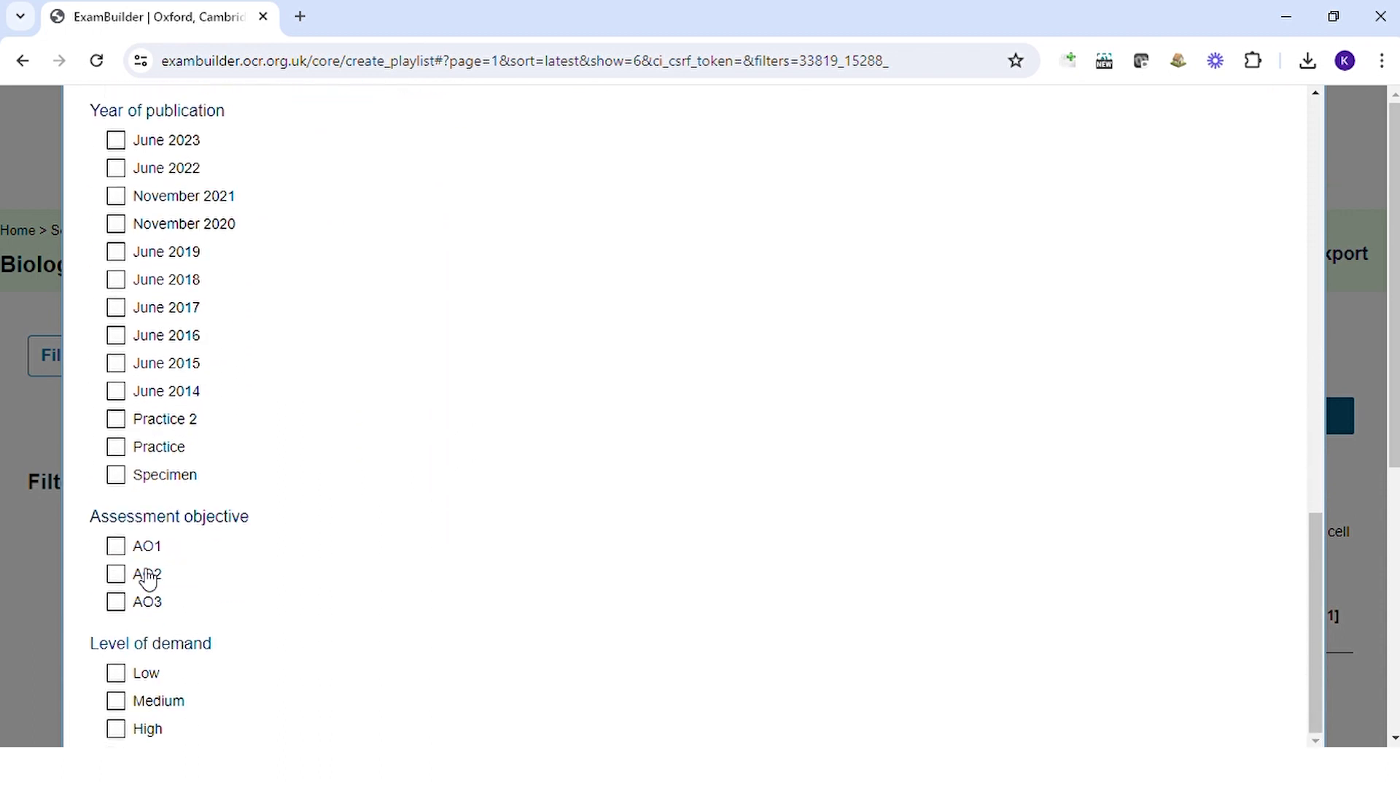
scroll(197, 593, "up", 2)
scroll(197, 594, "up", 1)
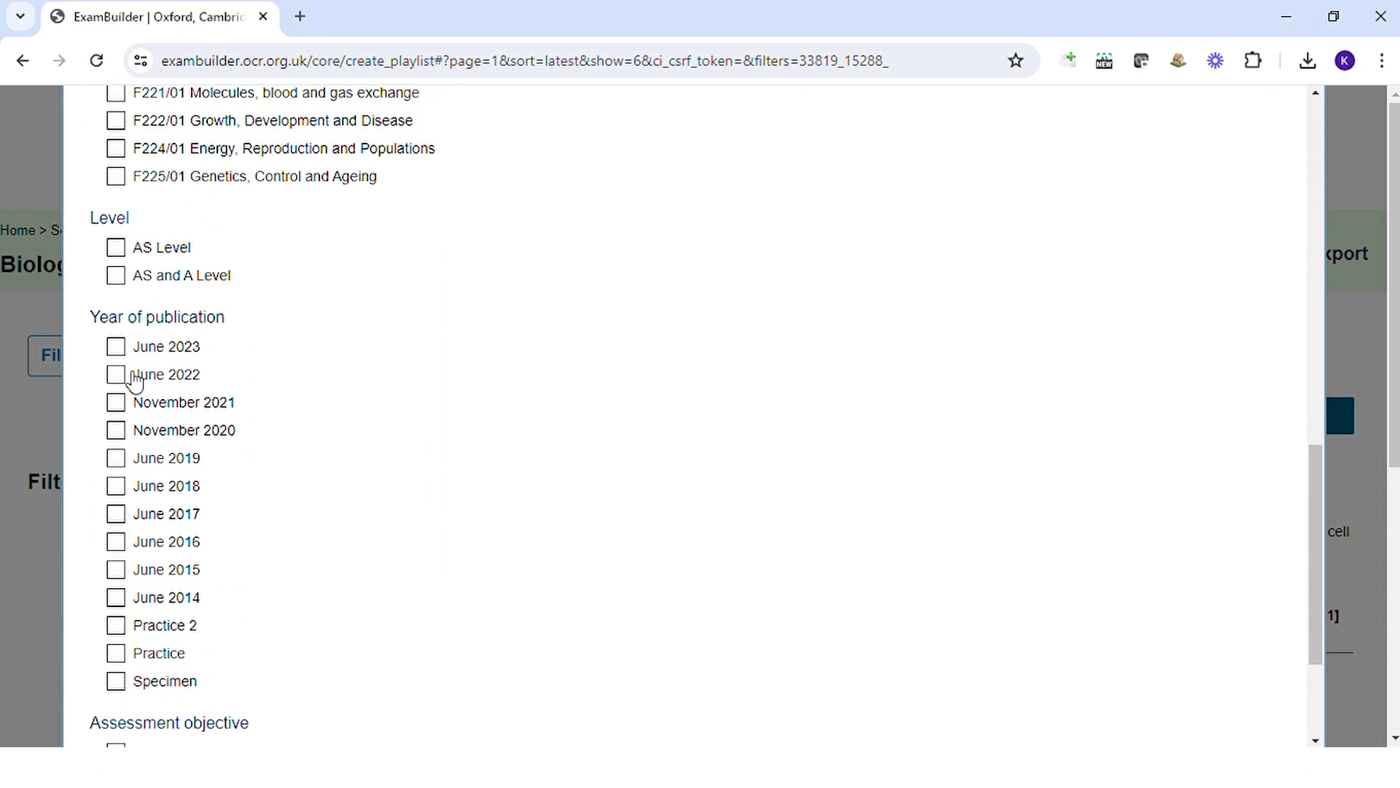
left_click(117, 277)
scroll(854, 466, "up", 10)
scroll(853, 466, "up", 4)
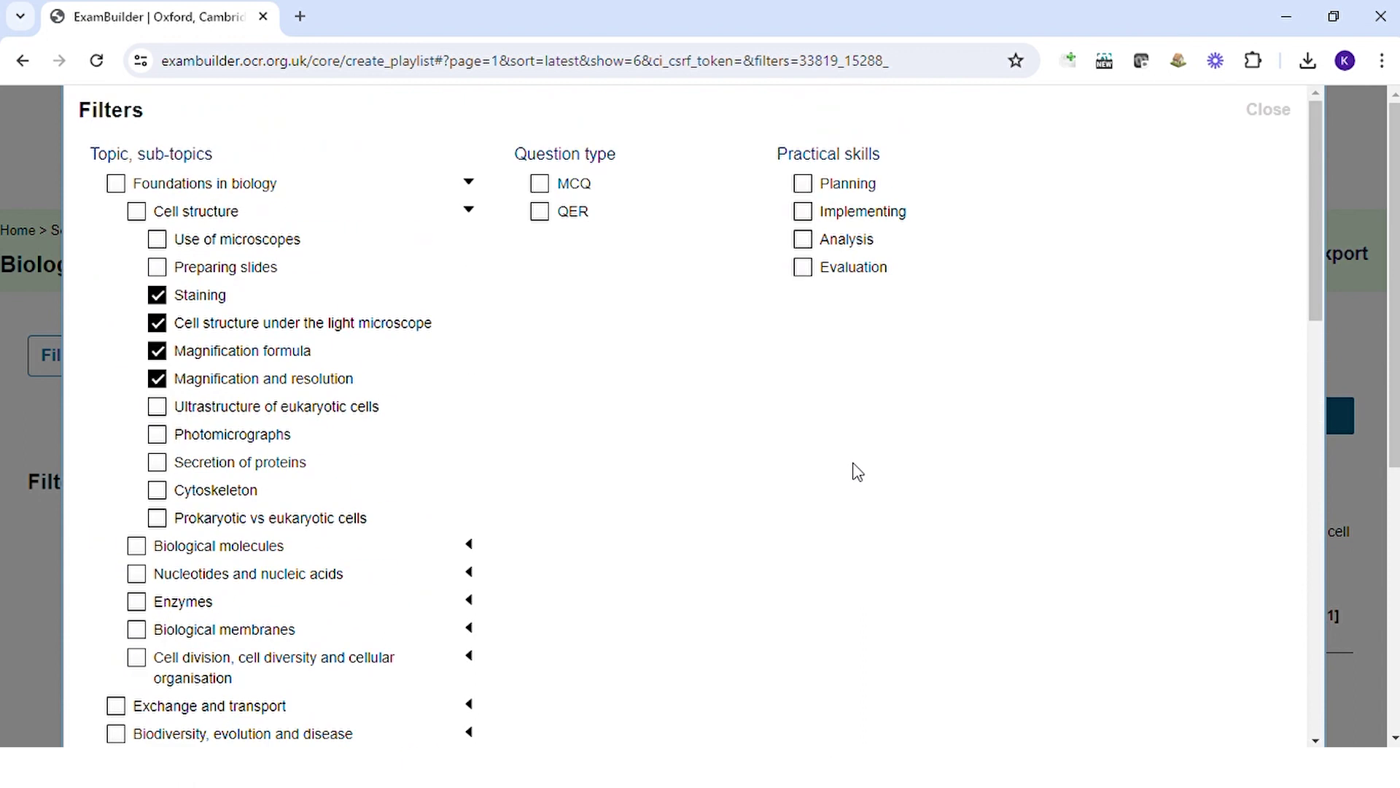
Apply the filters, then drop the AS and A Level and Staining filters, leaving 27 questions
left_click(1279, 118)
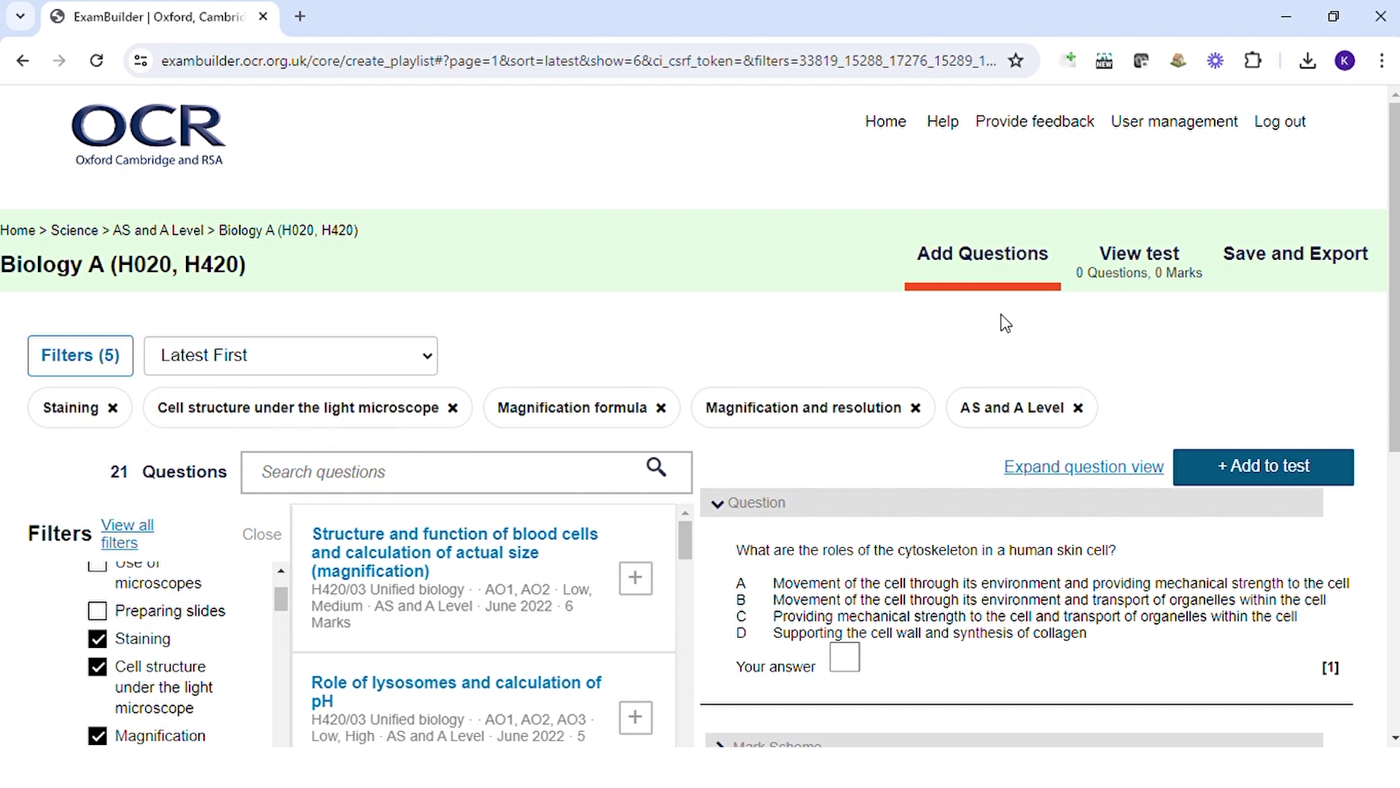
left_click(1087, 410)
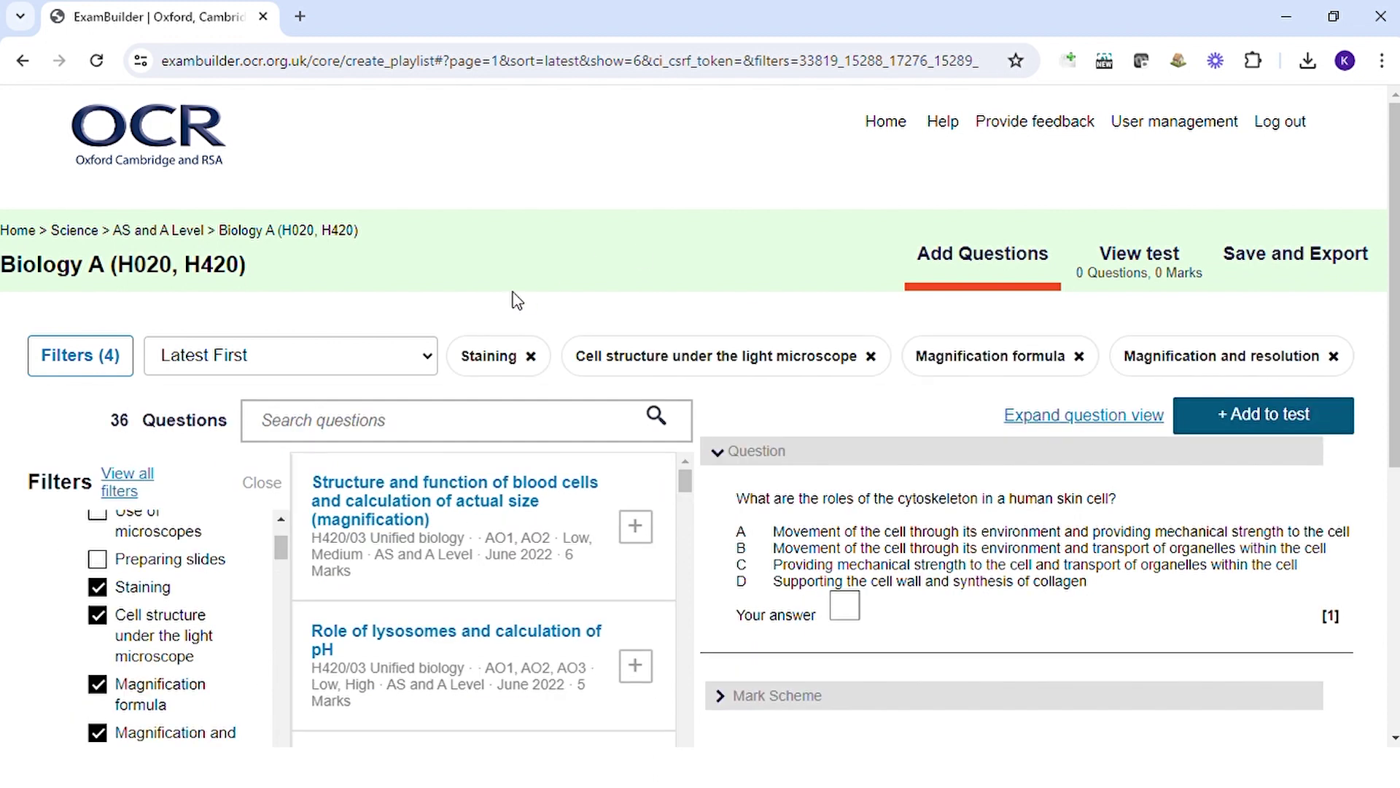
left_click(102, 591)
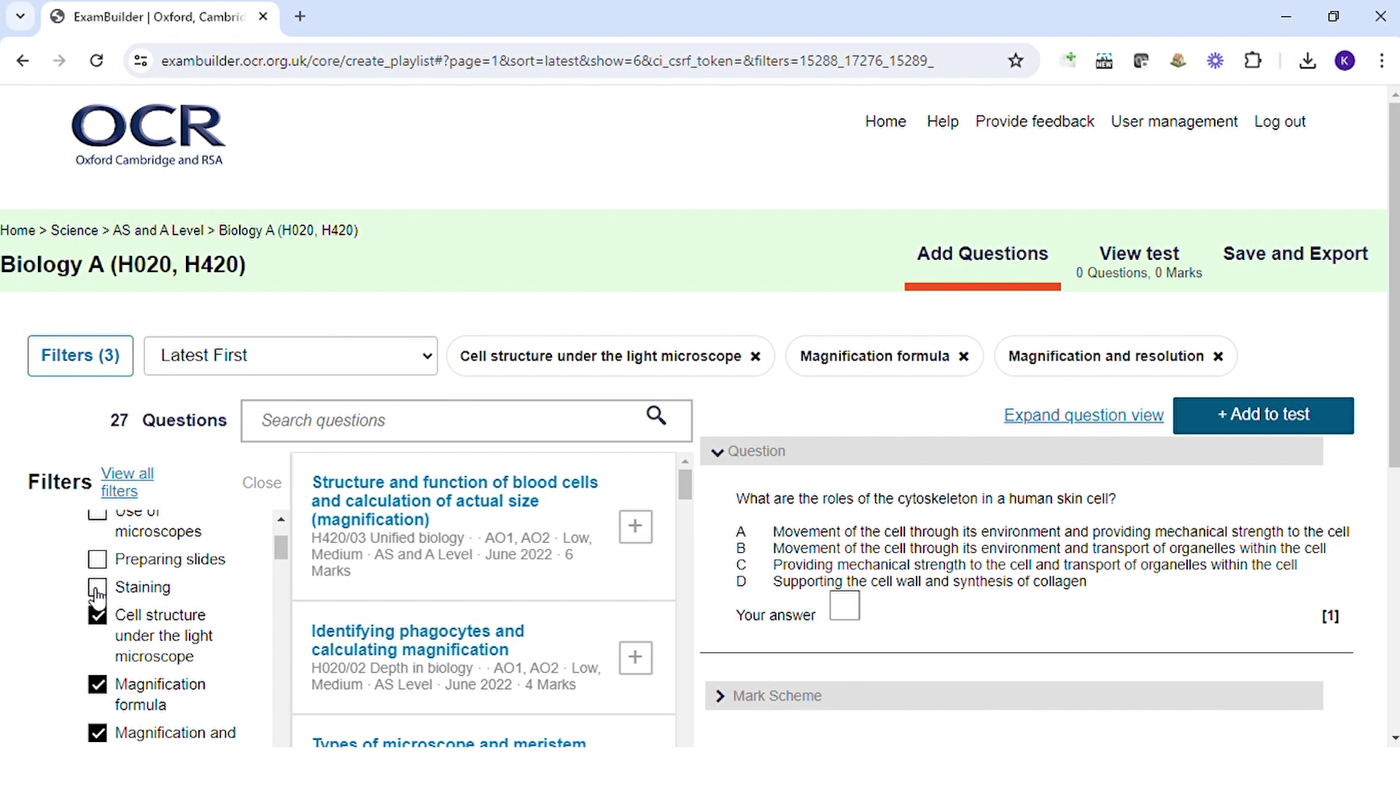
left_click(570, 535)
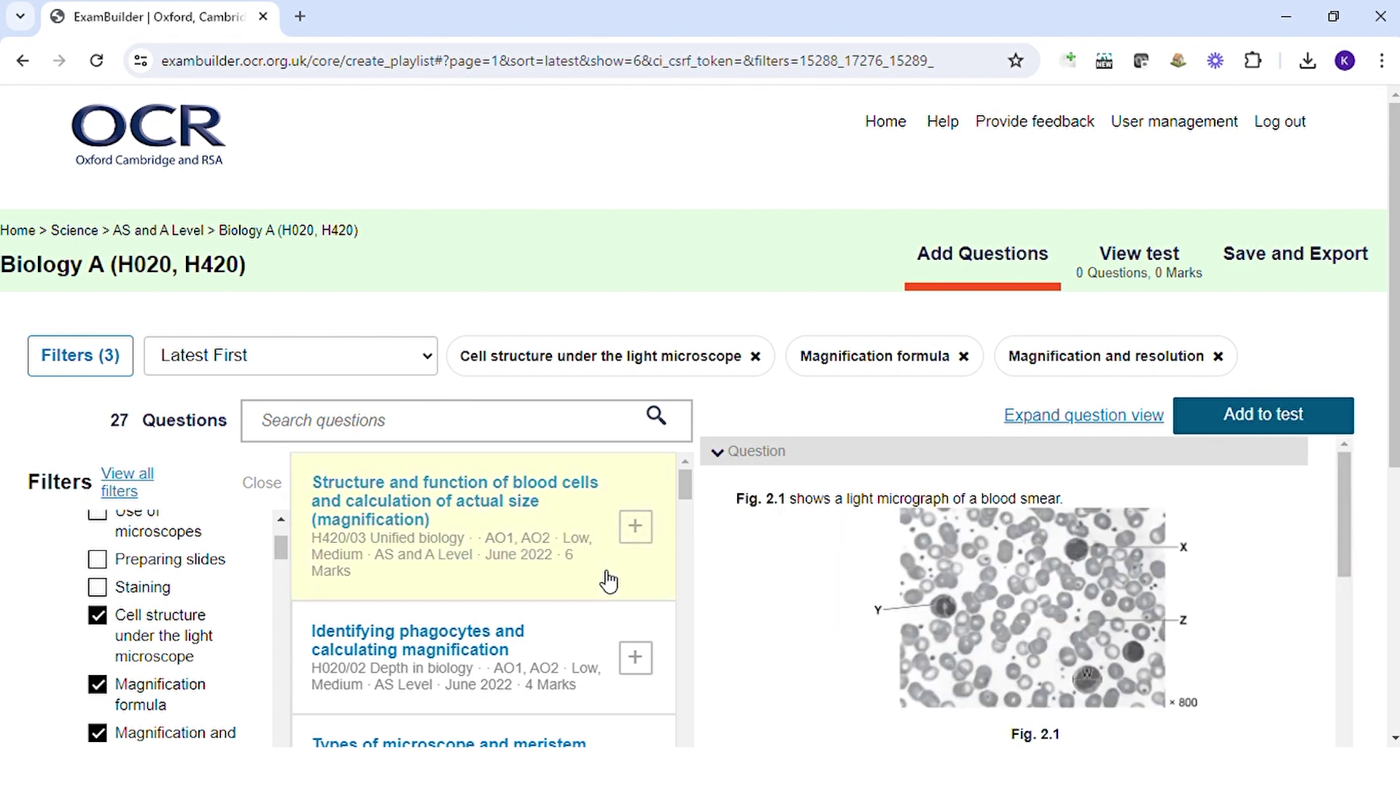
scroll(1397, 387, "down", 1)
scroll(1397, 386, "down", 3)
left_click_drag(1341, 286, 1328, 511)
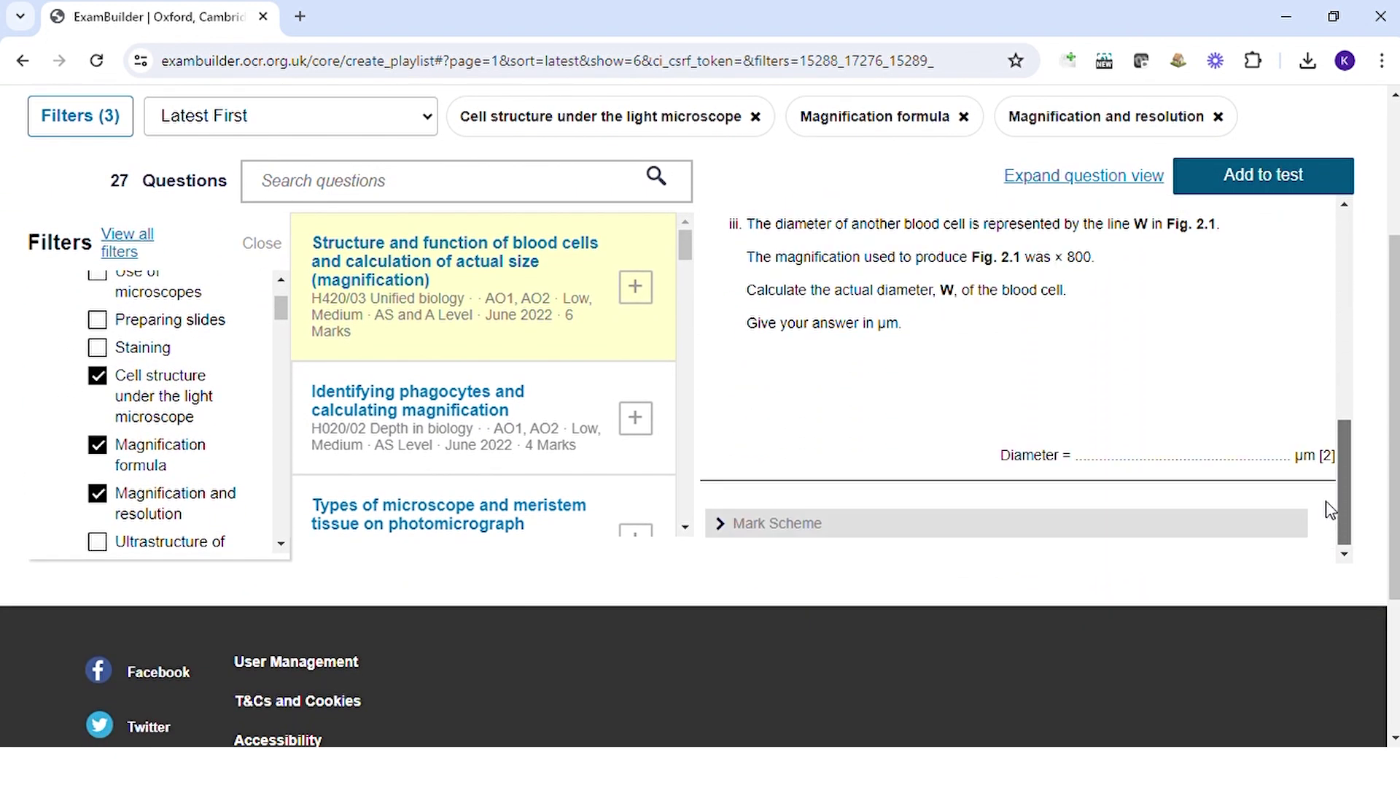
left_click(727, 525)
scroll(907, 438, "down", 3)
scroll(912, 452, "down", 1)
scroll(915, 459, "down", 2)
scroll(917, 460, "down", 2)
scroll(919, 459, "down", 2)
scroll(920, 460, "down", 2)
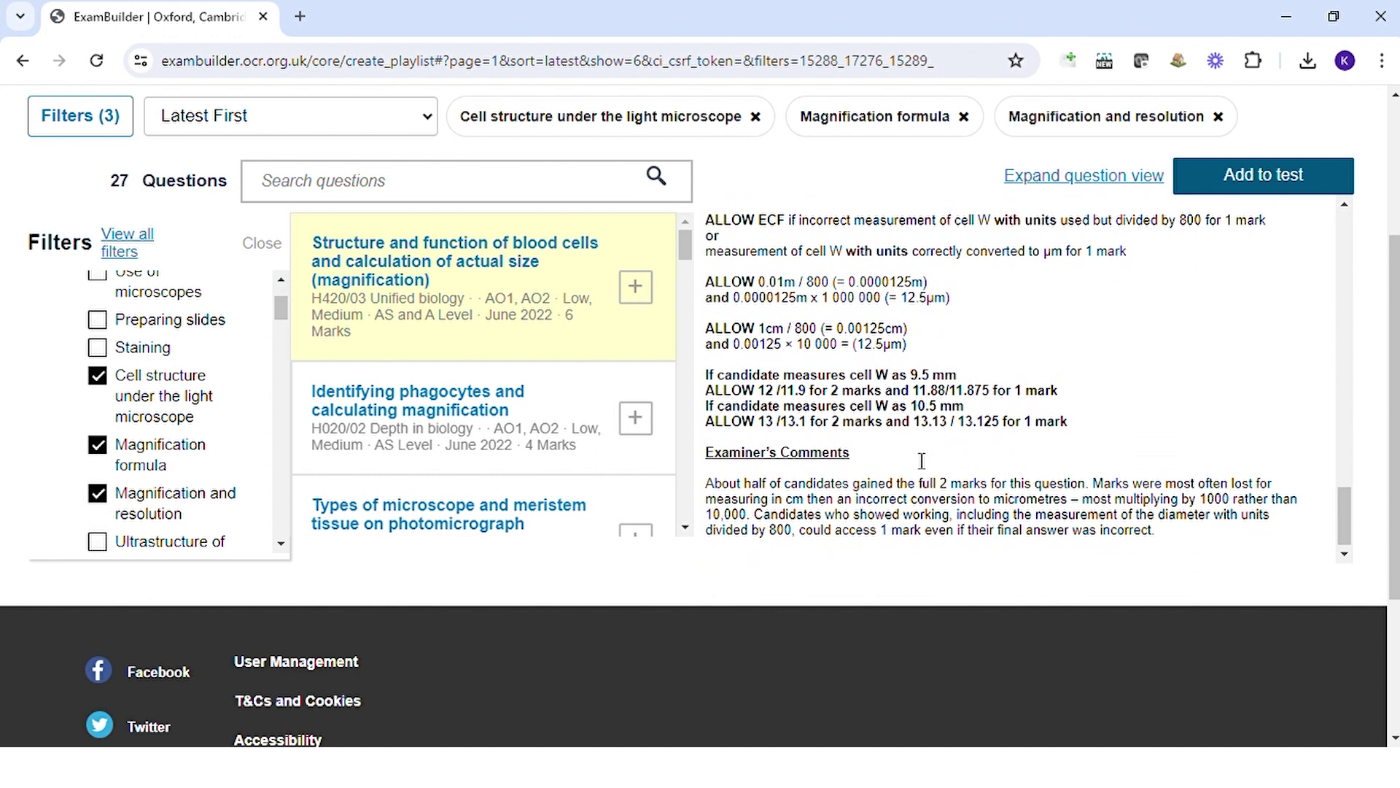
scroll(1021, 321, "up", 3)
scroll(875, 365, "up", 3)
scroll(839, 379, "up", 3)
left_click(720, 297)
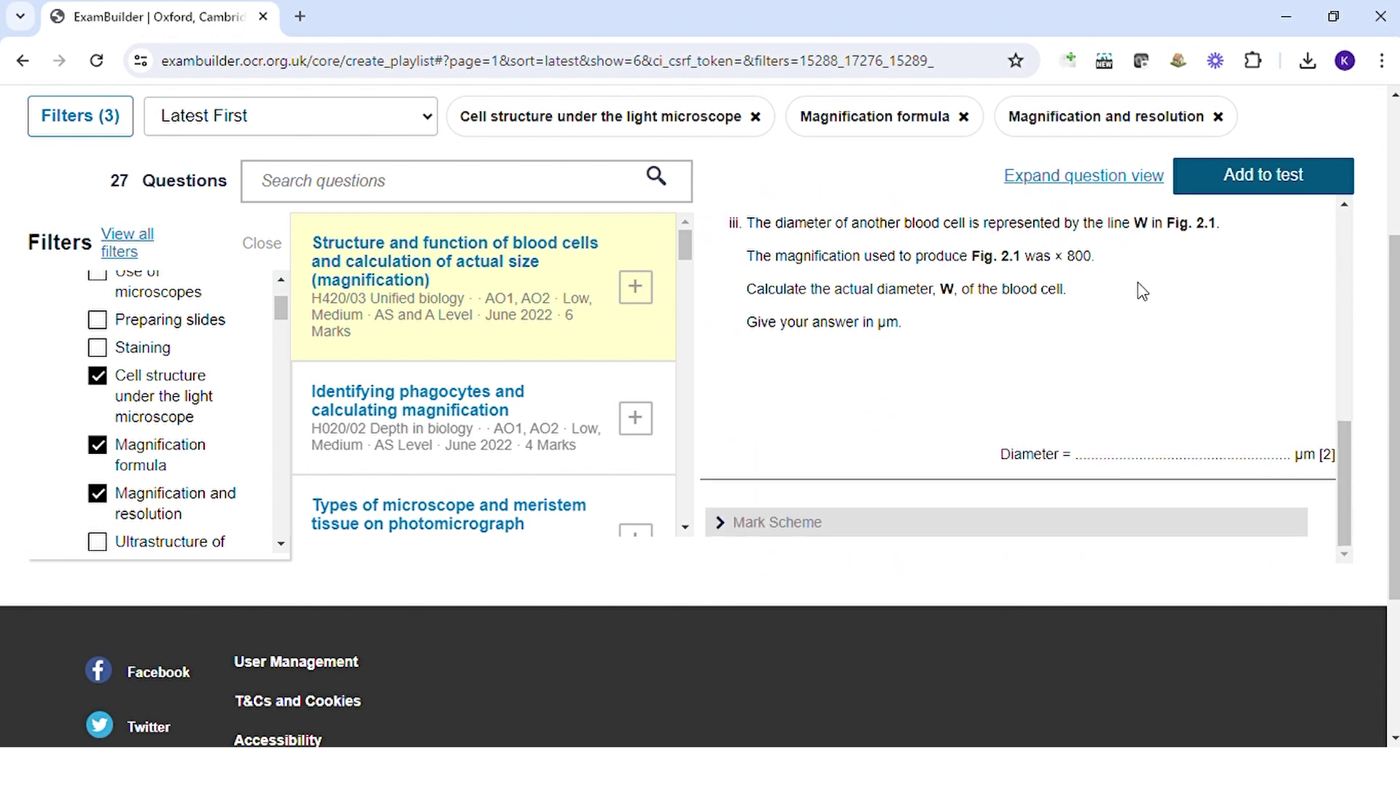
left_click(1116, 179)
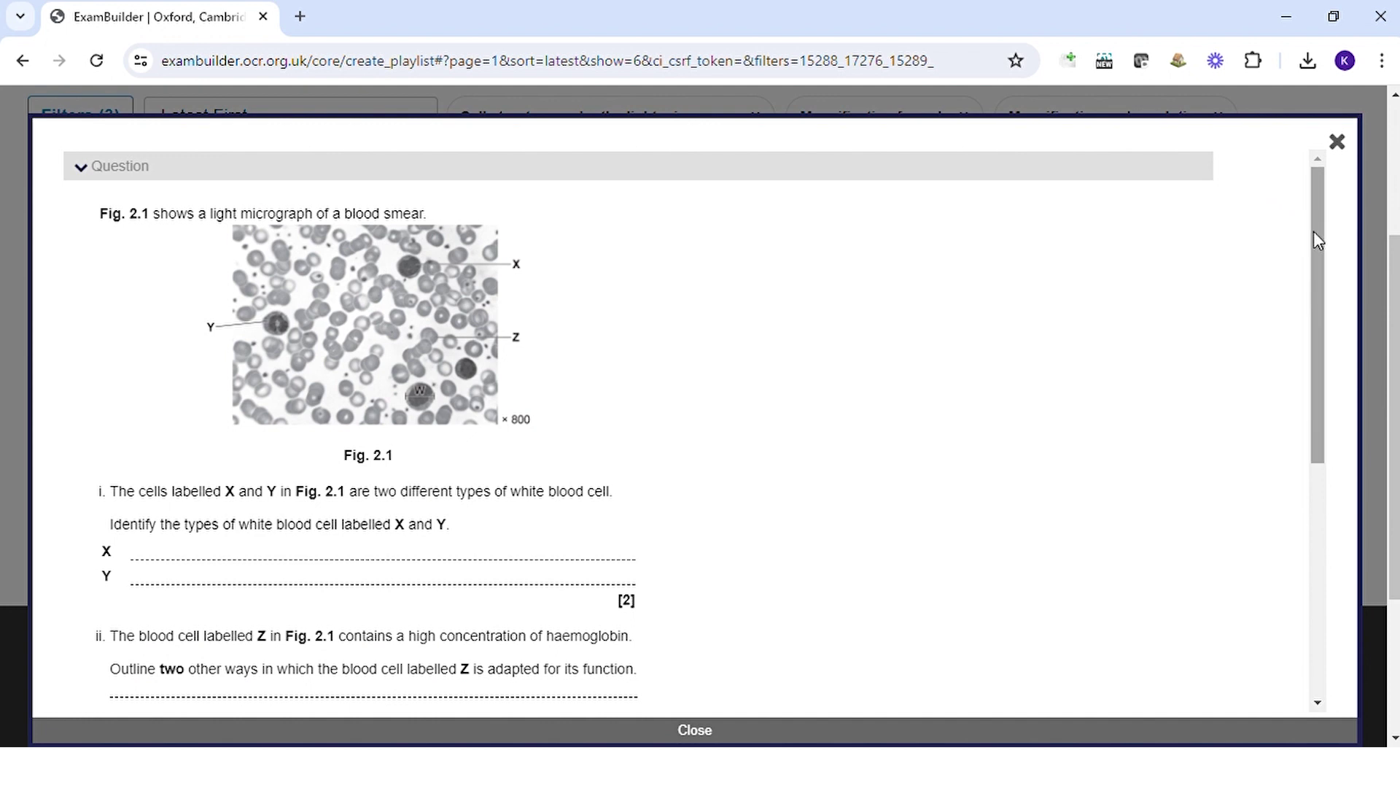
left_click_drag(1313, 233, 1275, 504)
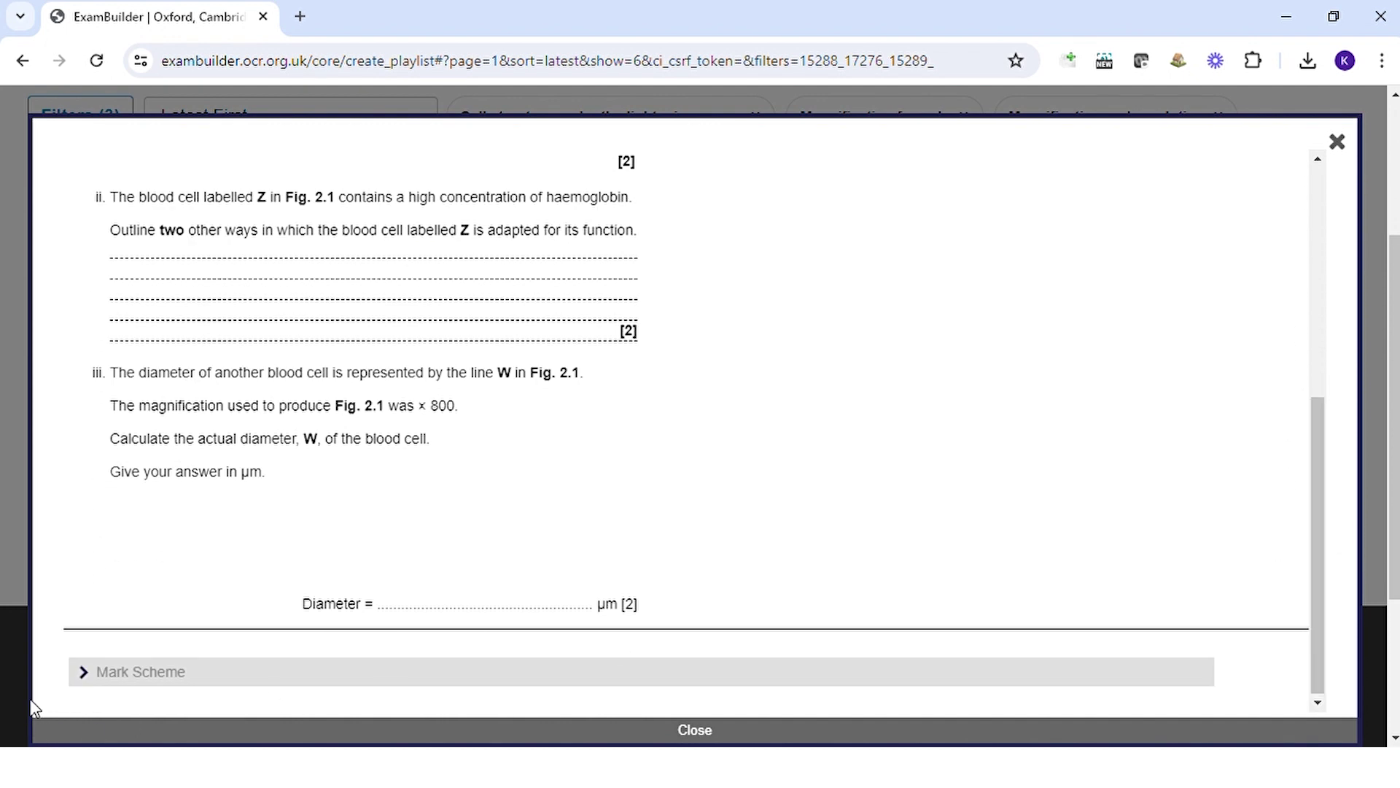
left_click(82, 680)
scroll(447, 519, "down", 4)
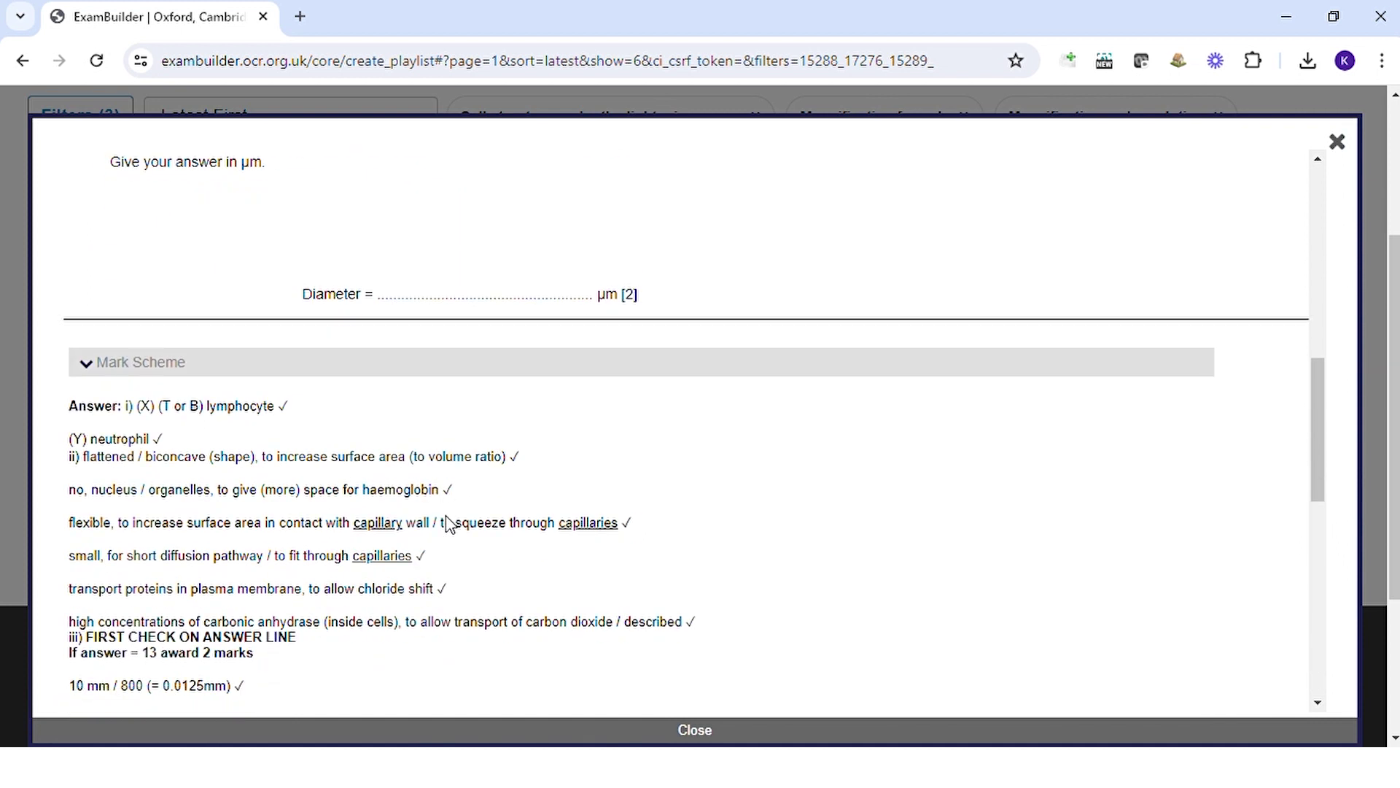
Add the blood cell, phagocytes and meristem-tissue questions, discarding the liver and cell-cycle ones
left_click(1338, 143)
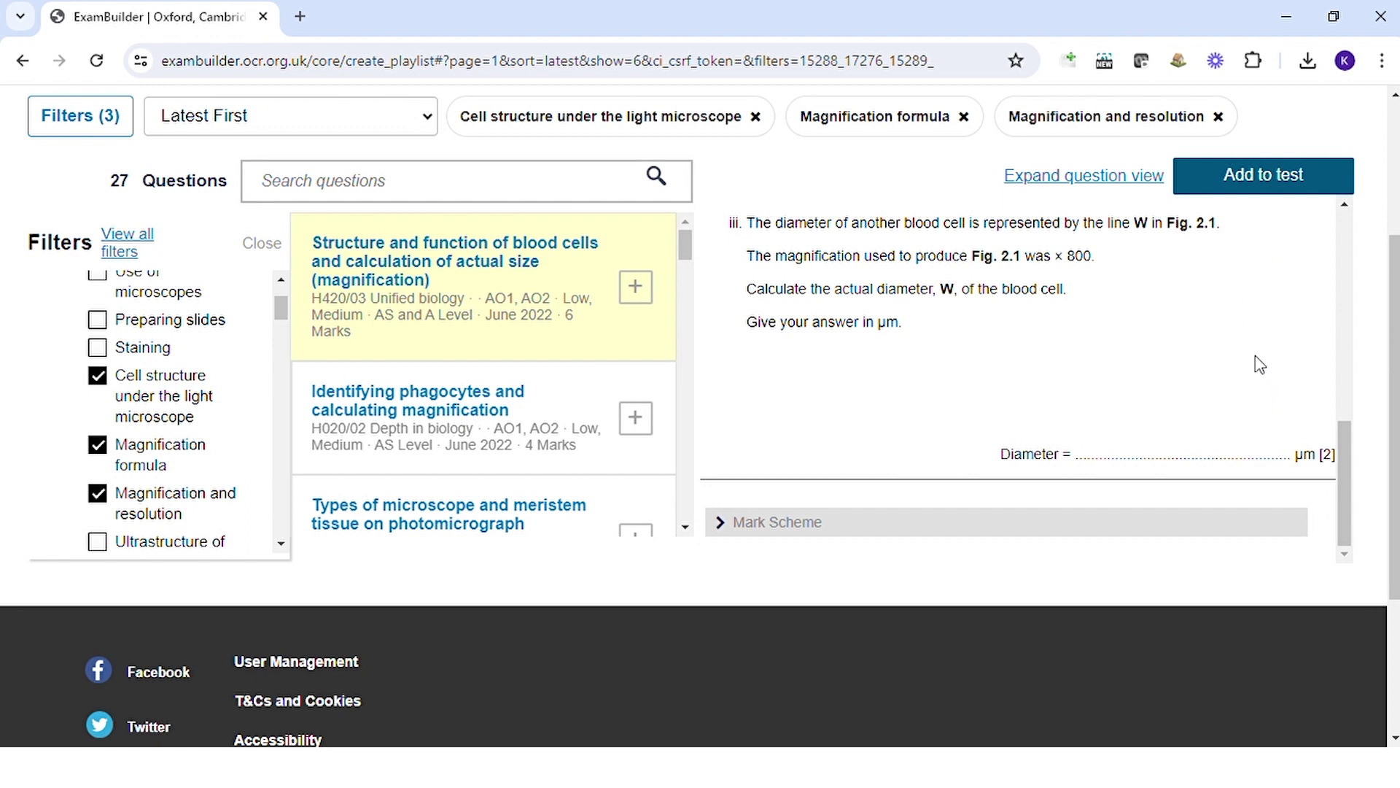
left_click(1317, 179)
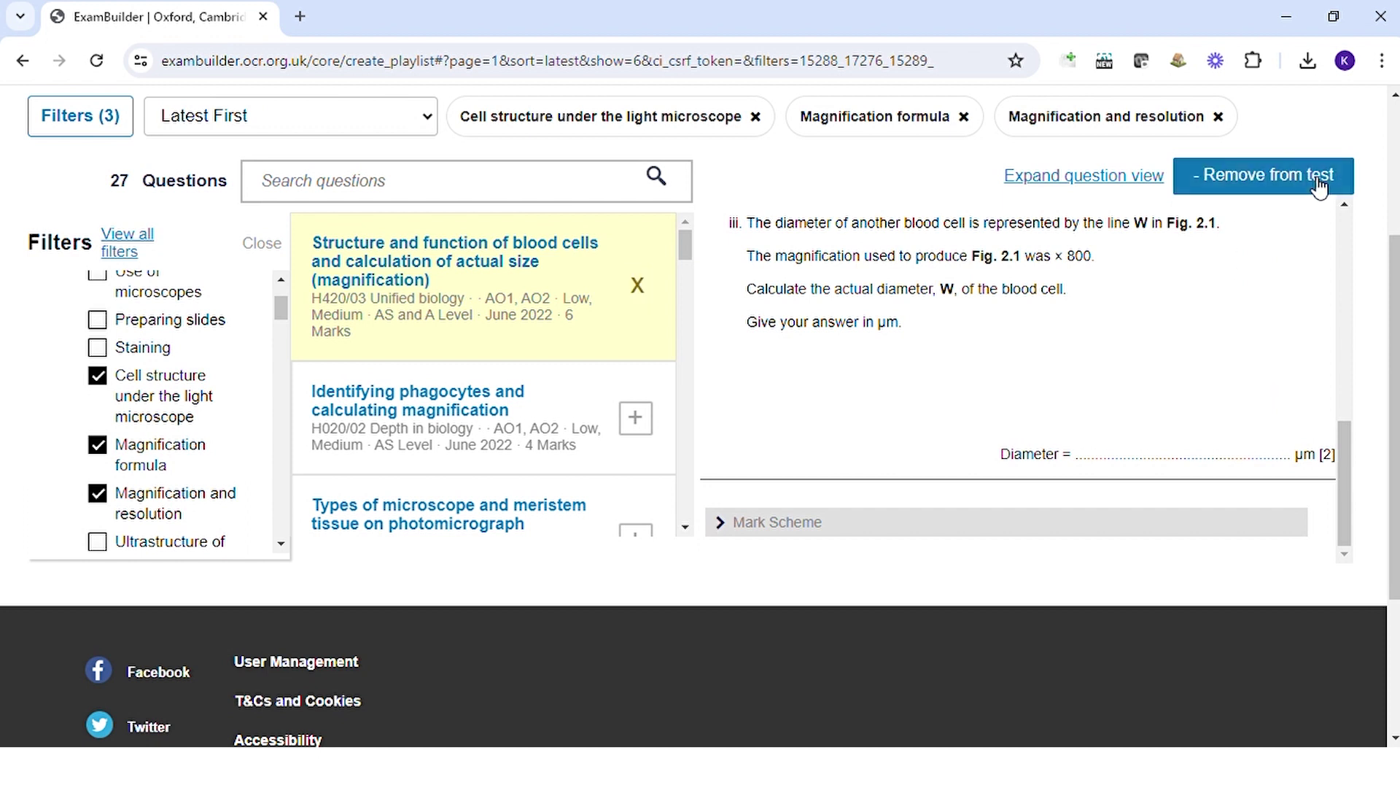
left_click(646, 427)
scroll(584, 416, "down", 1)
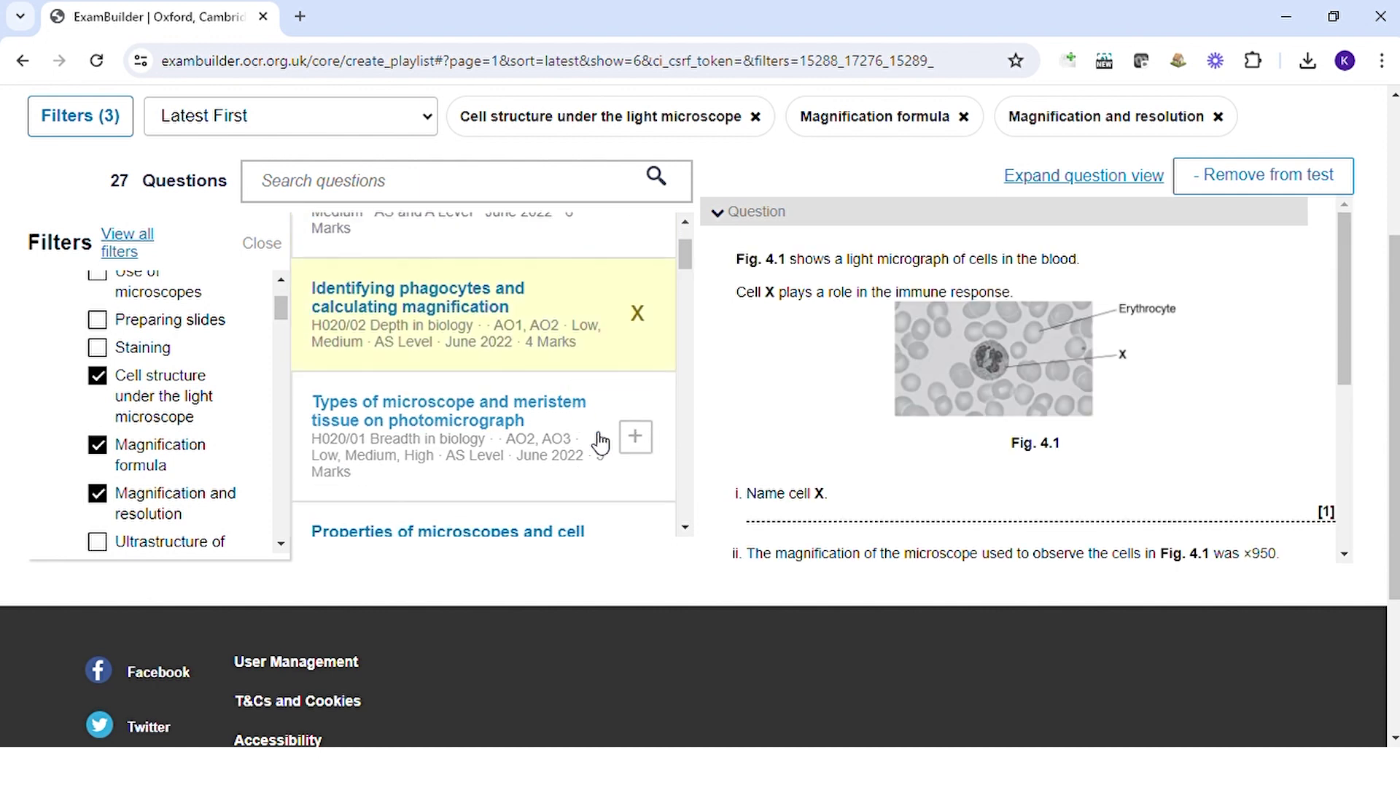
left_click(636, 437)
scroll(634, 408, "down", 3)
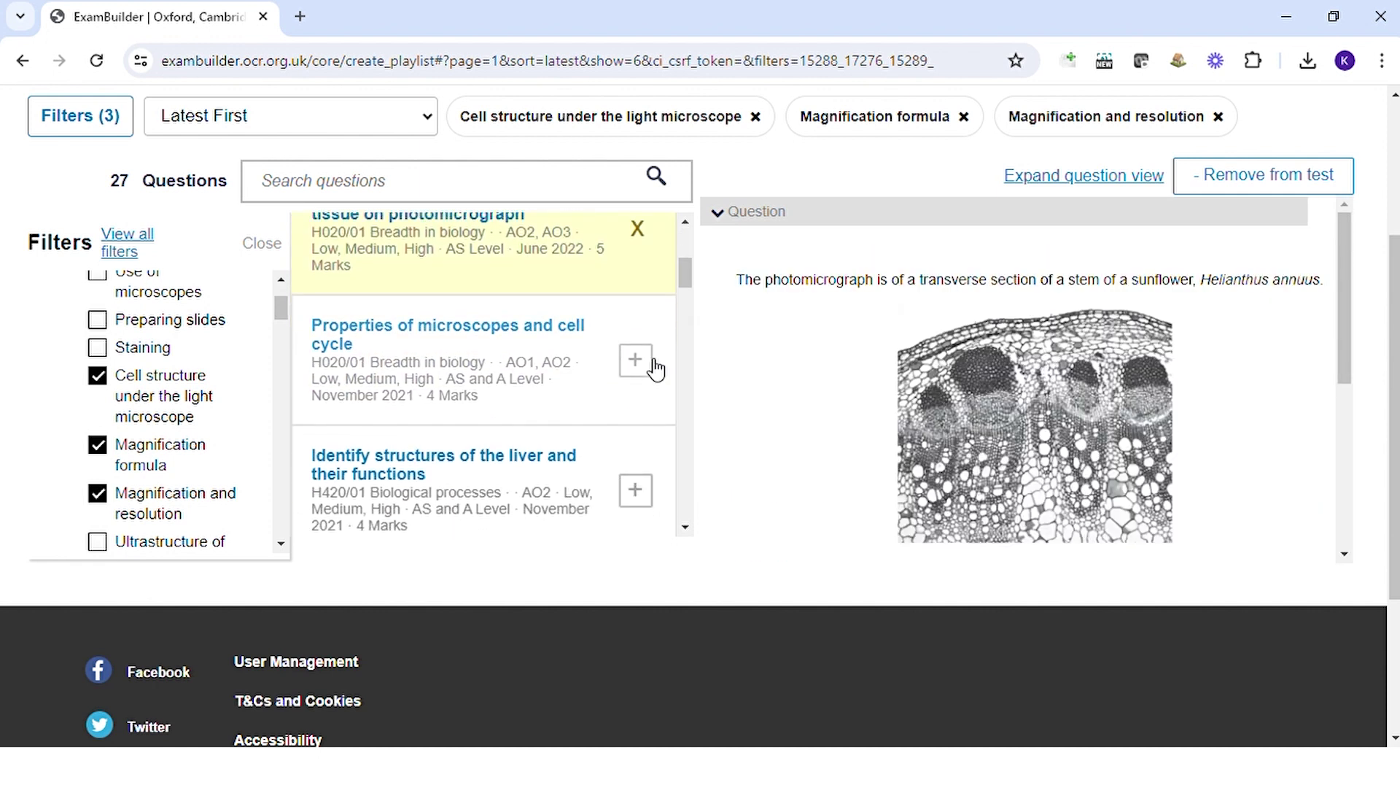
left_click(638, 368)
left_click(634, 491)
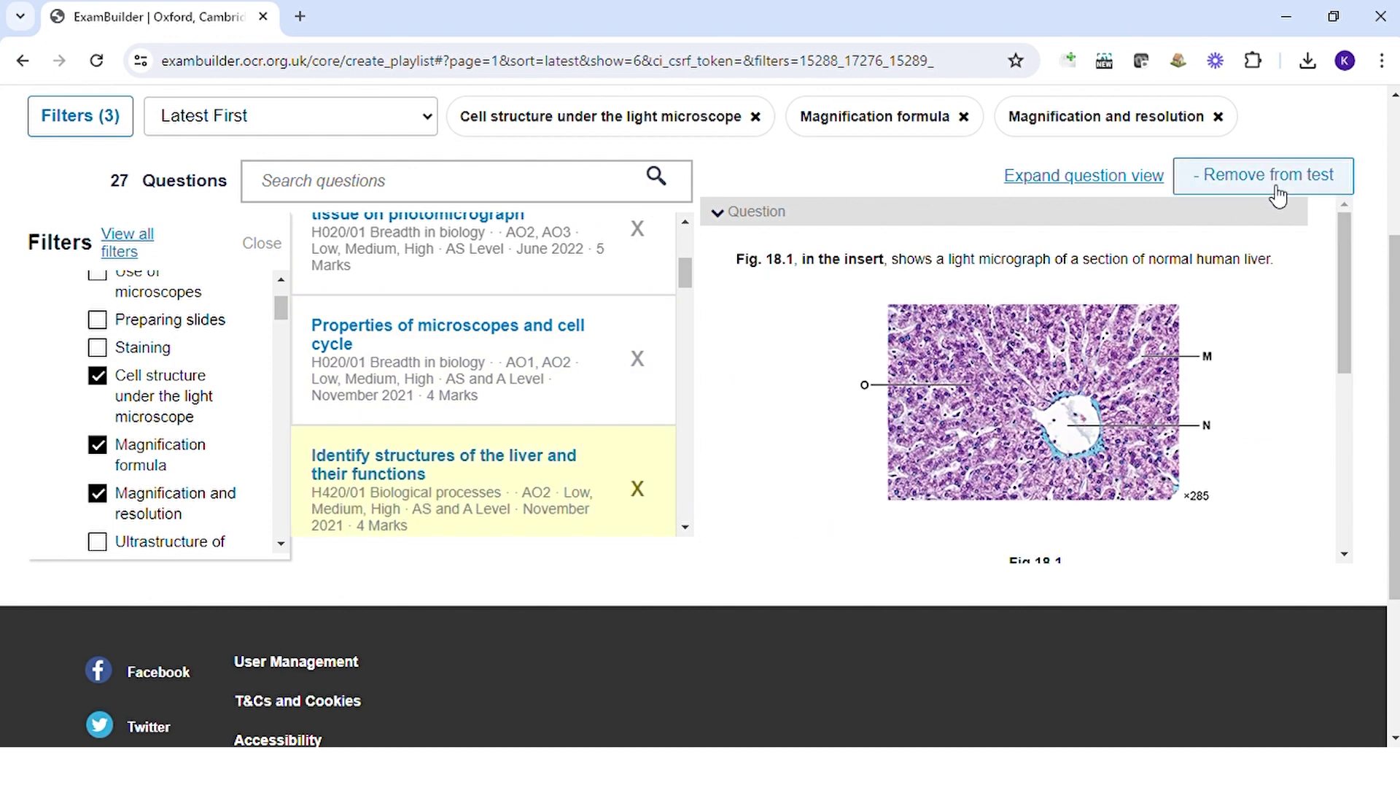
left_click(1326, 182)
left_click(641, 362)
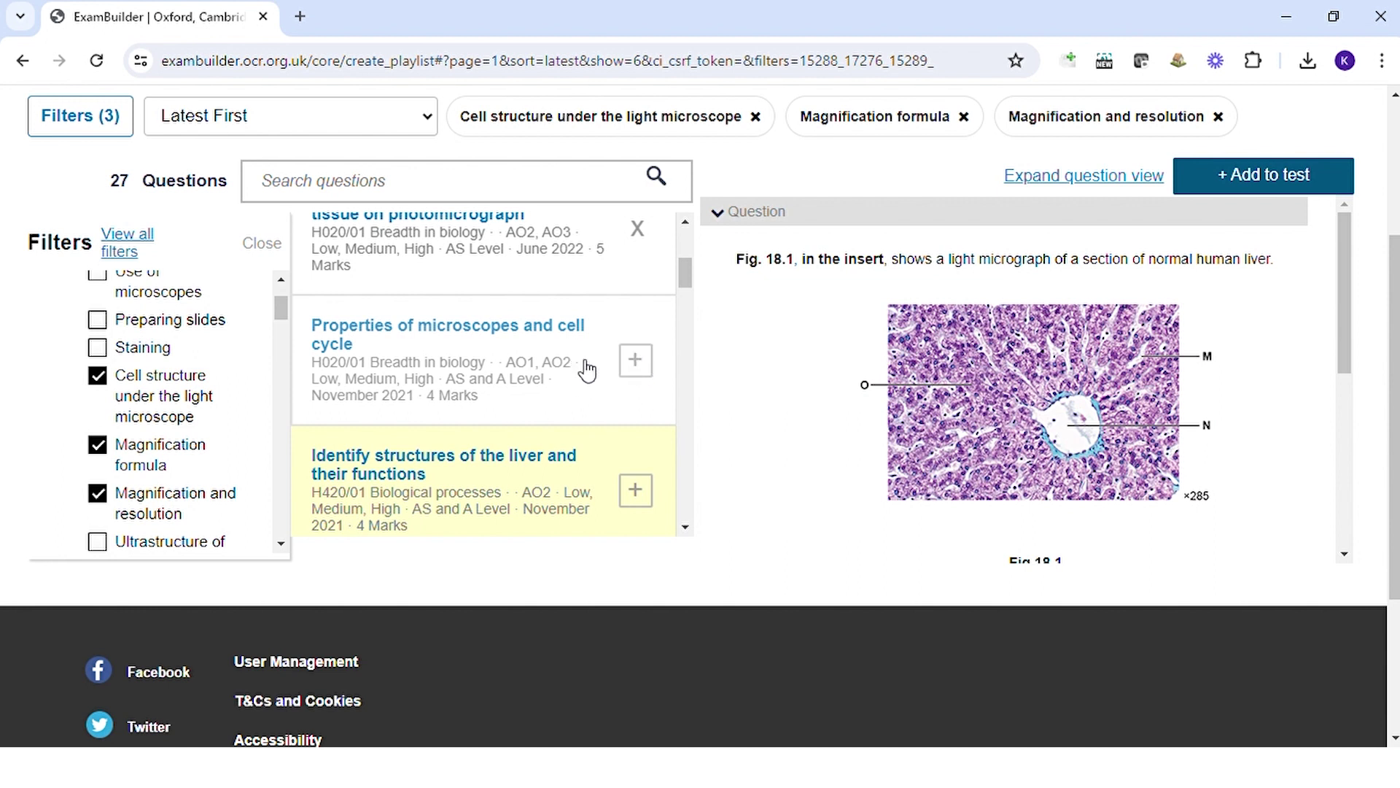
Add the microscope-types, plant-cell photomicrograph, viewing plant cells and image length questions
scroll(590, 378, "down", 3)
scroll(628, 357, "down", 1)
left_click(636, 316)
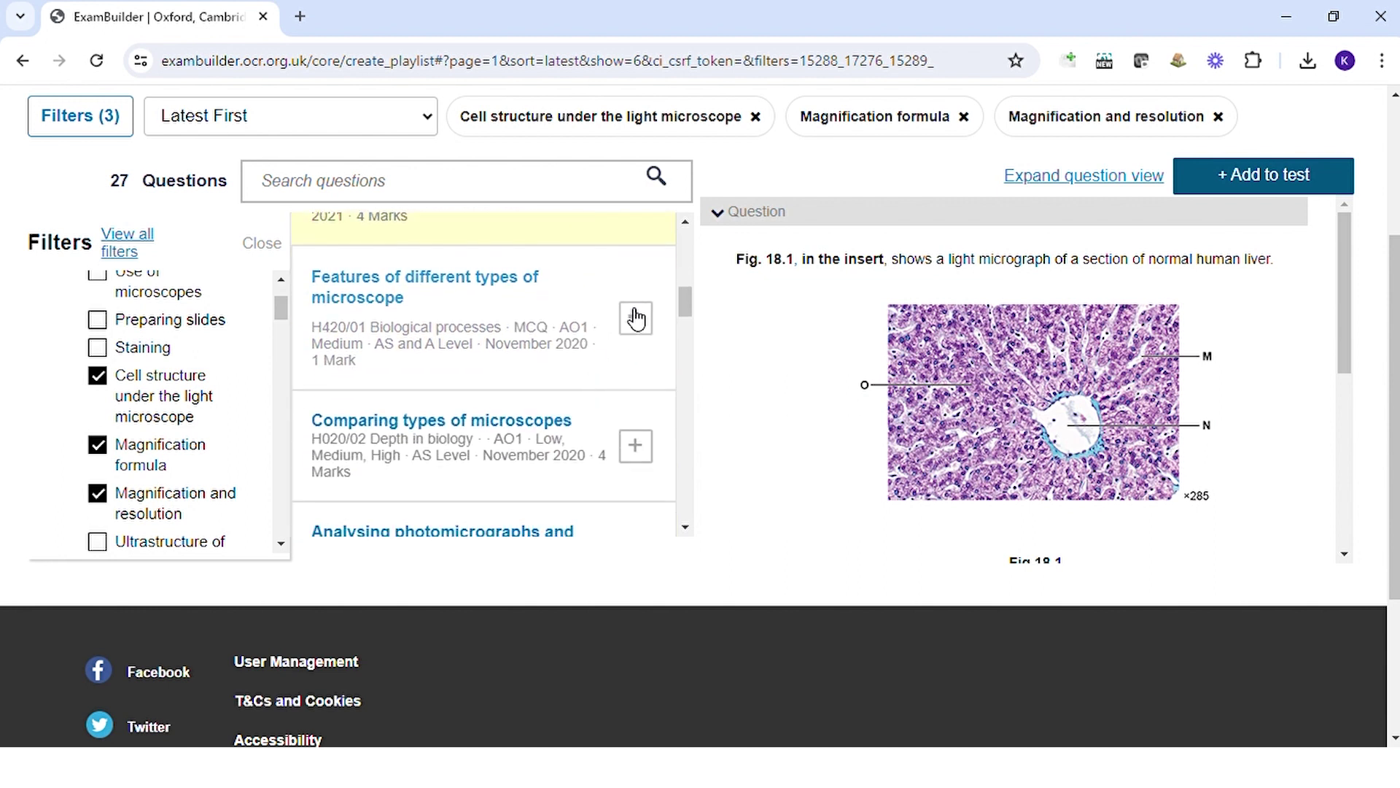
left_click(636, 447)
scroll(576, 416, "down", 4)
left_click(637, 268)
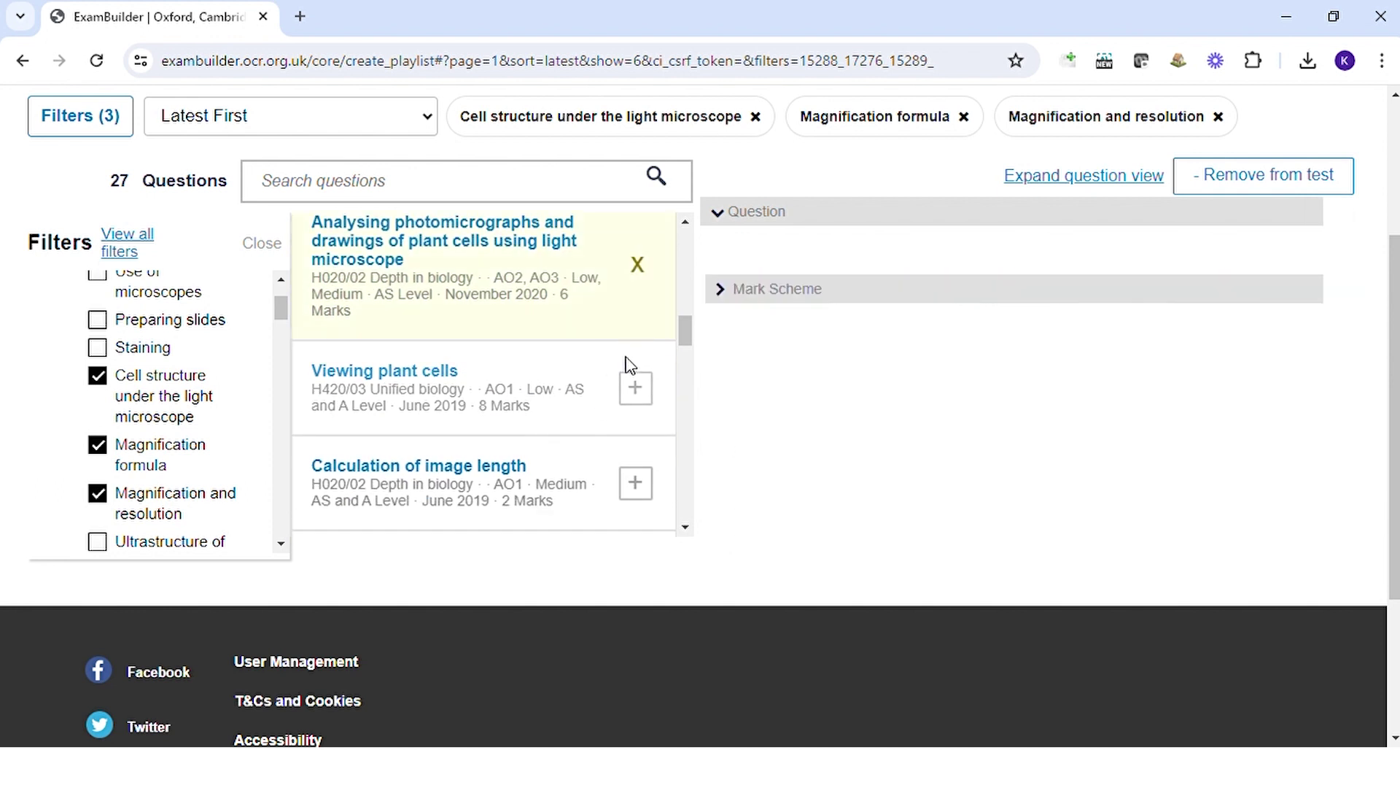
left_click(635, 387)
left_click(636, 482)
scroll(1014, 474, "up", 3)
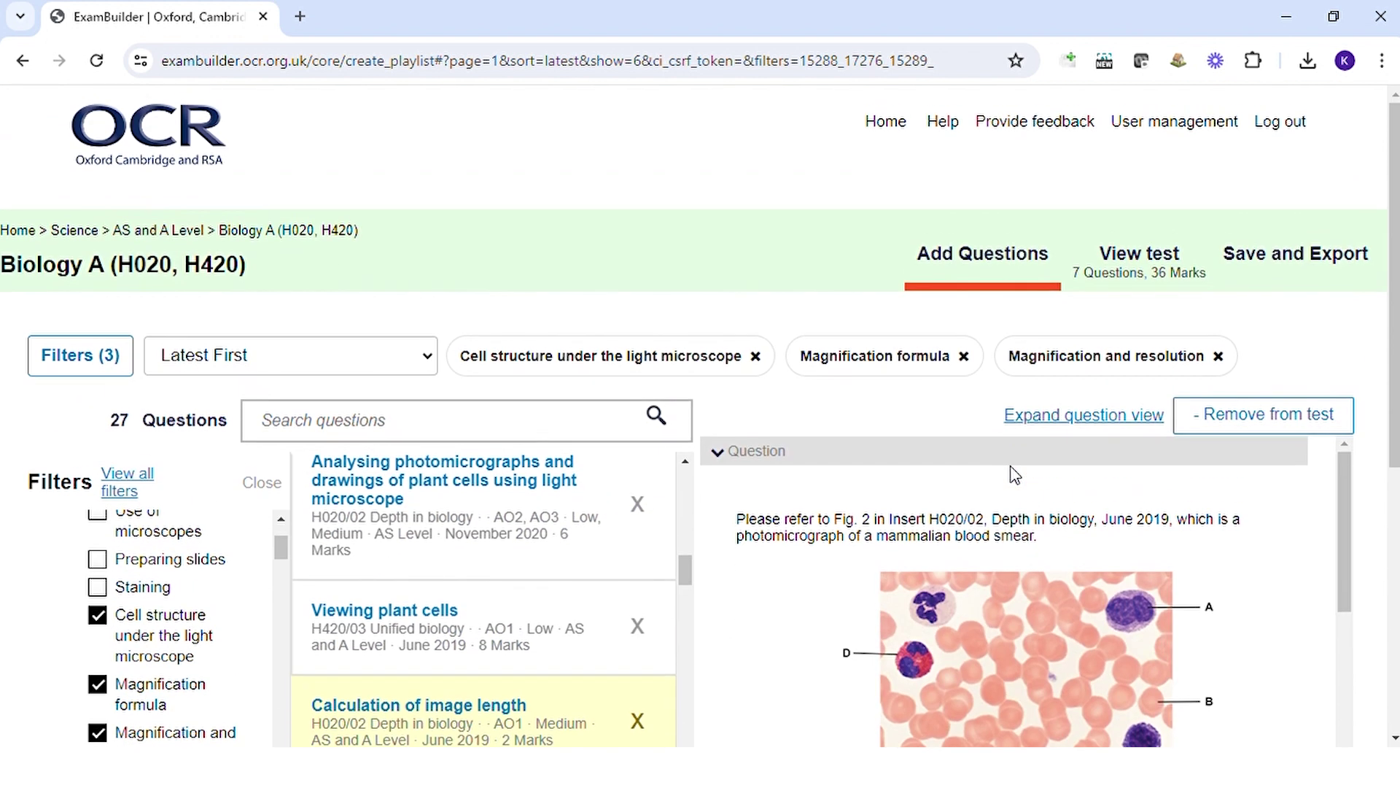
View the test and scroll through its questions, topic summary and mark scheme
left_click(1152, 270)
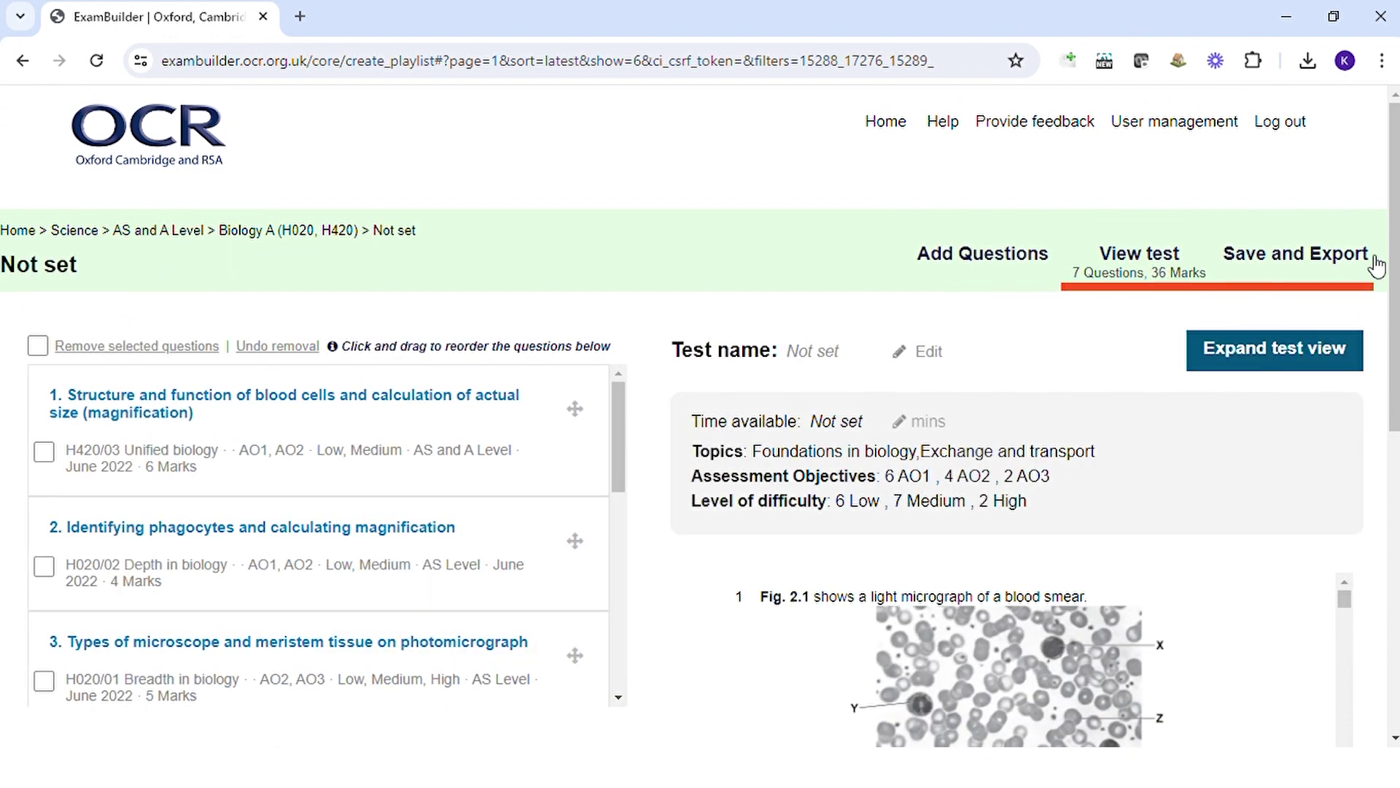
scroll(1393, 284, "down", 3)
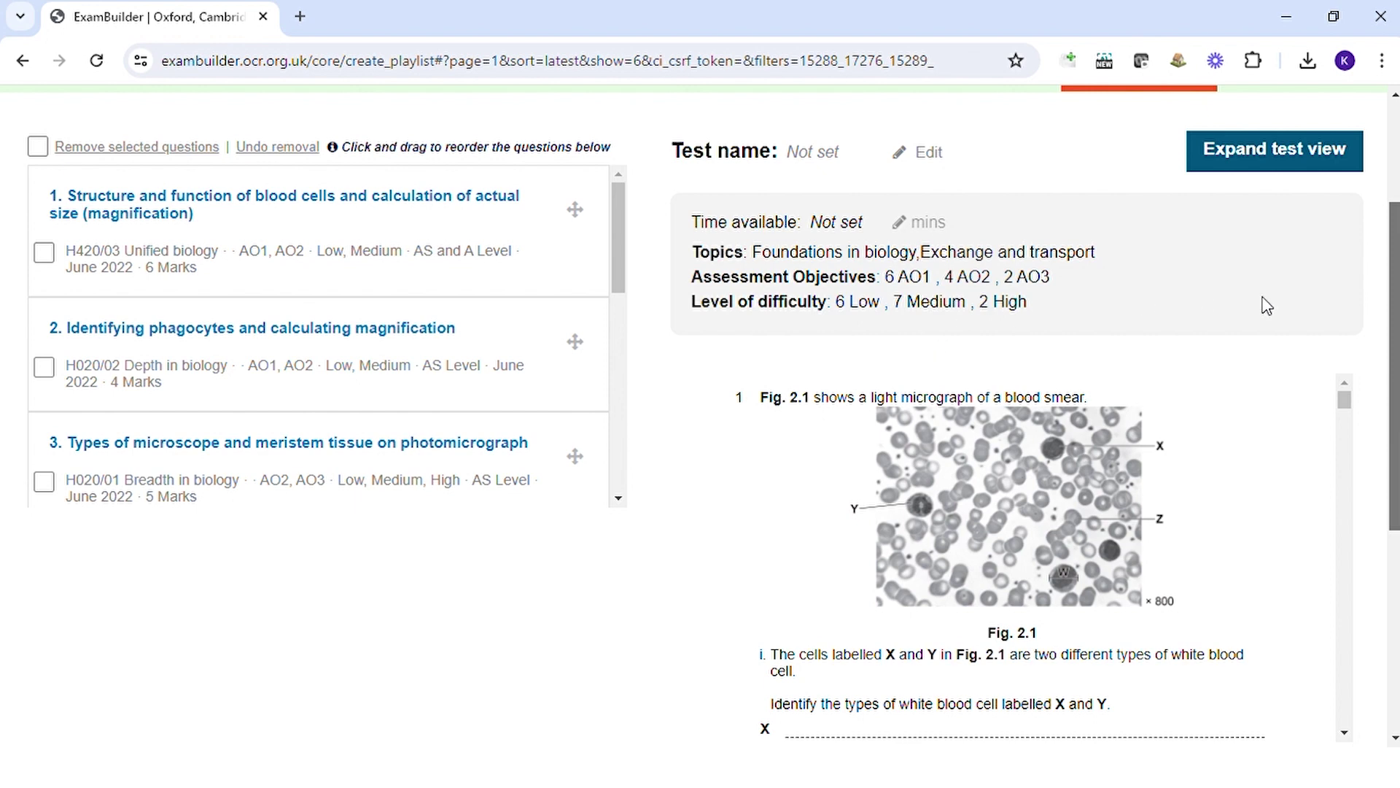
left_click_drag(1346, 405, 1368, 541)
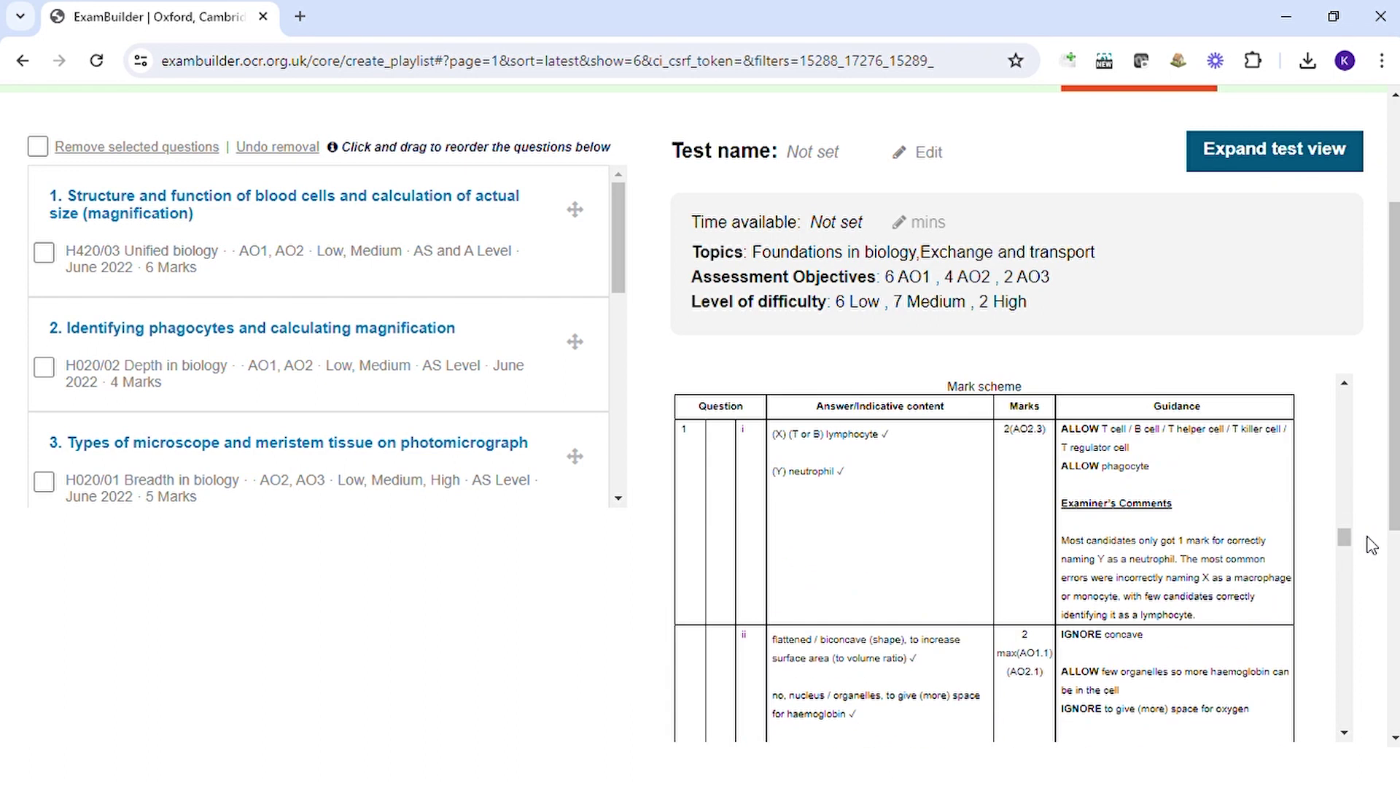
Open the enlarged test view, scroll down to the mark scheme, and close it
left_click(1297, 165)
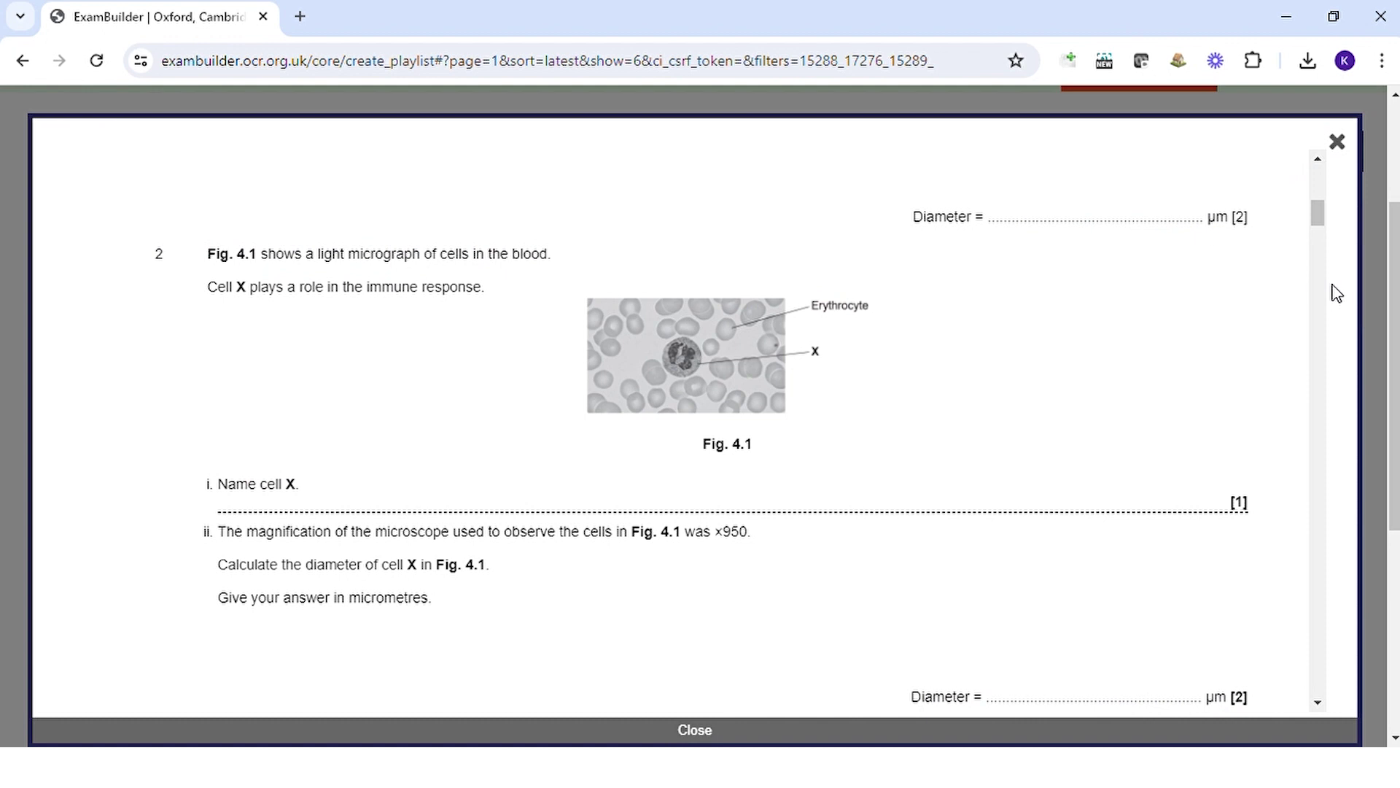
mouse_move(1321, 217)
left_mouse_down()
mouse_move(1319, 173)
mouse_move(1351, 381)
left_mouse_up()
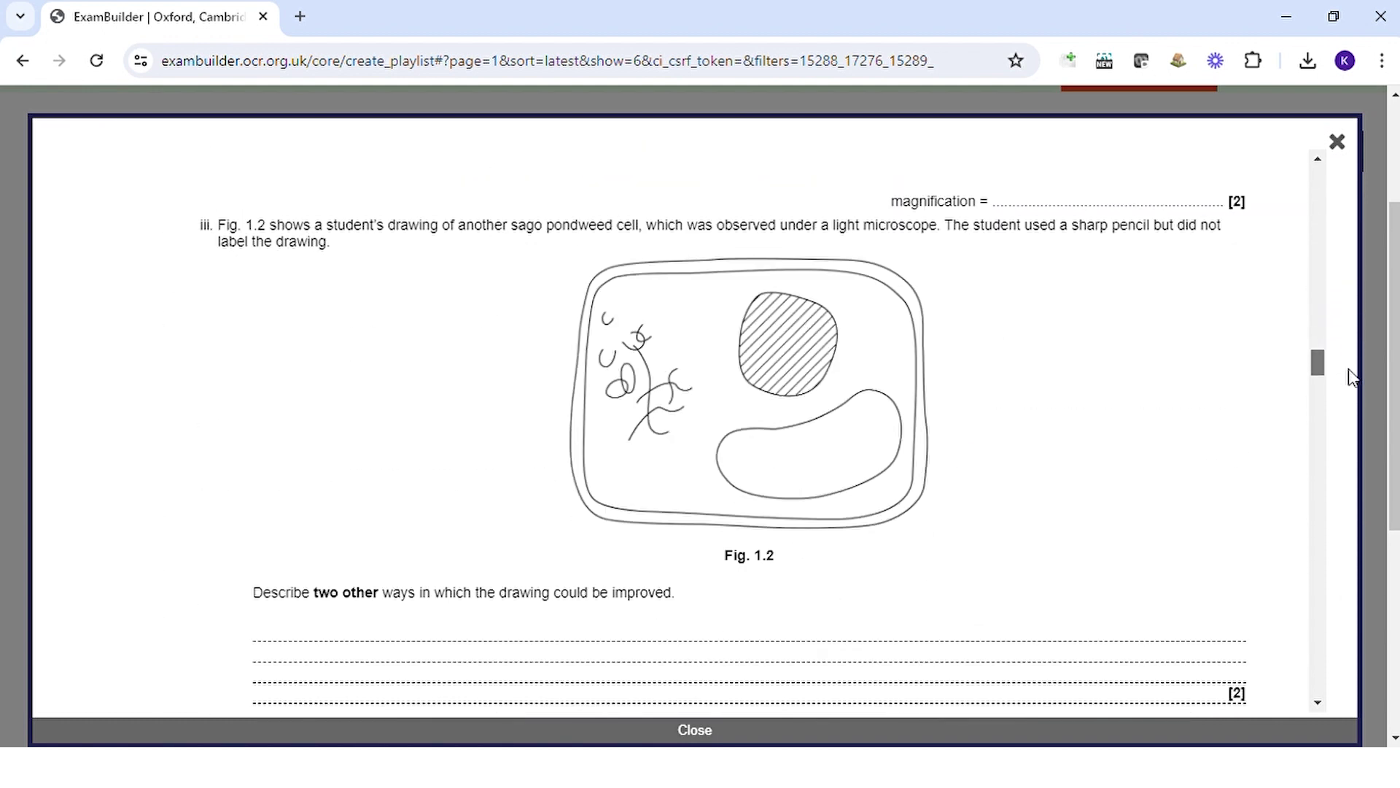
left_click_drag(1351, 381, 1371, 427)
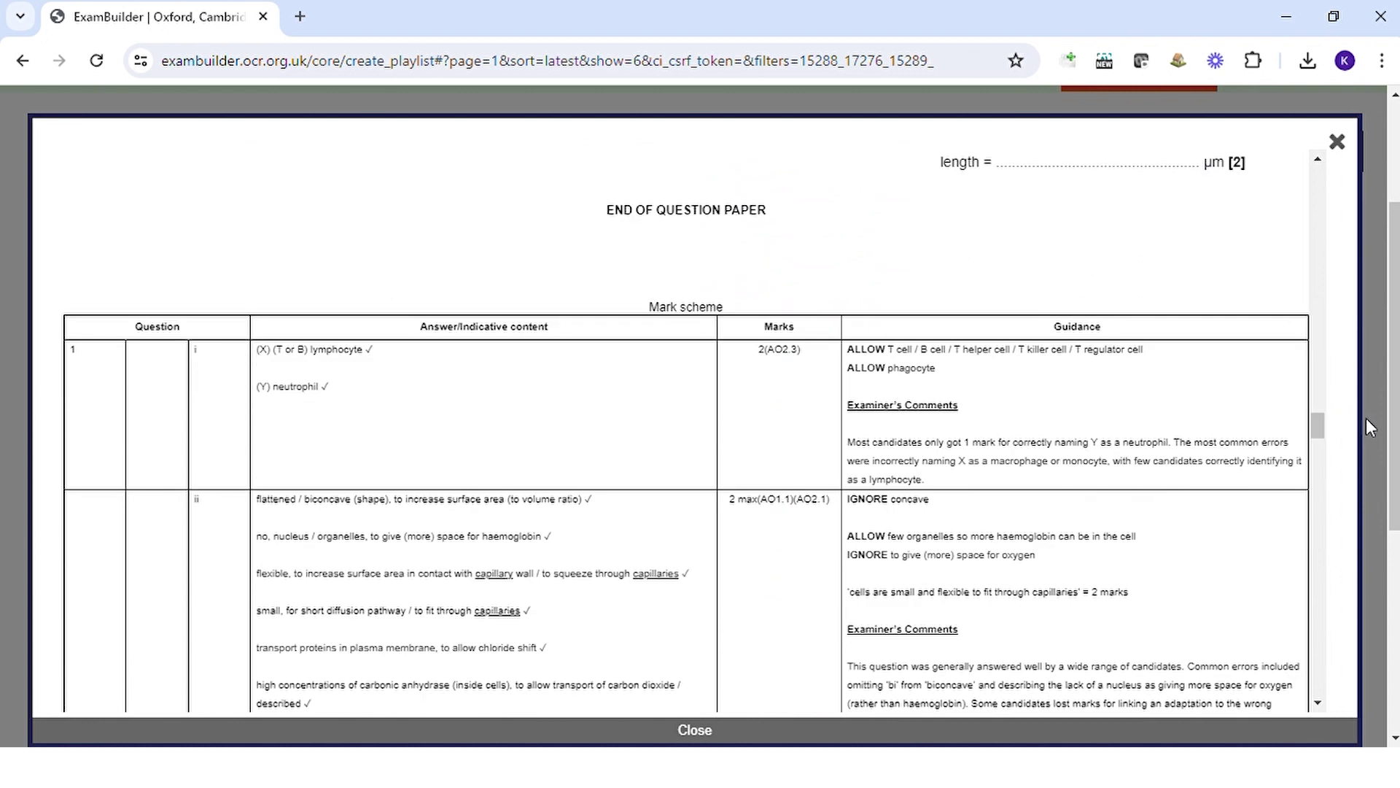
left_click(1337, 142)
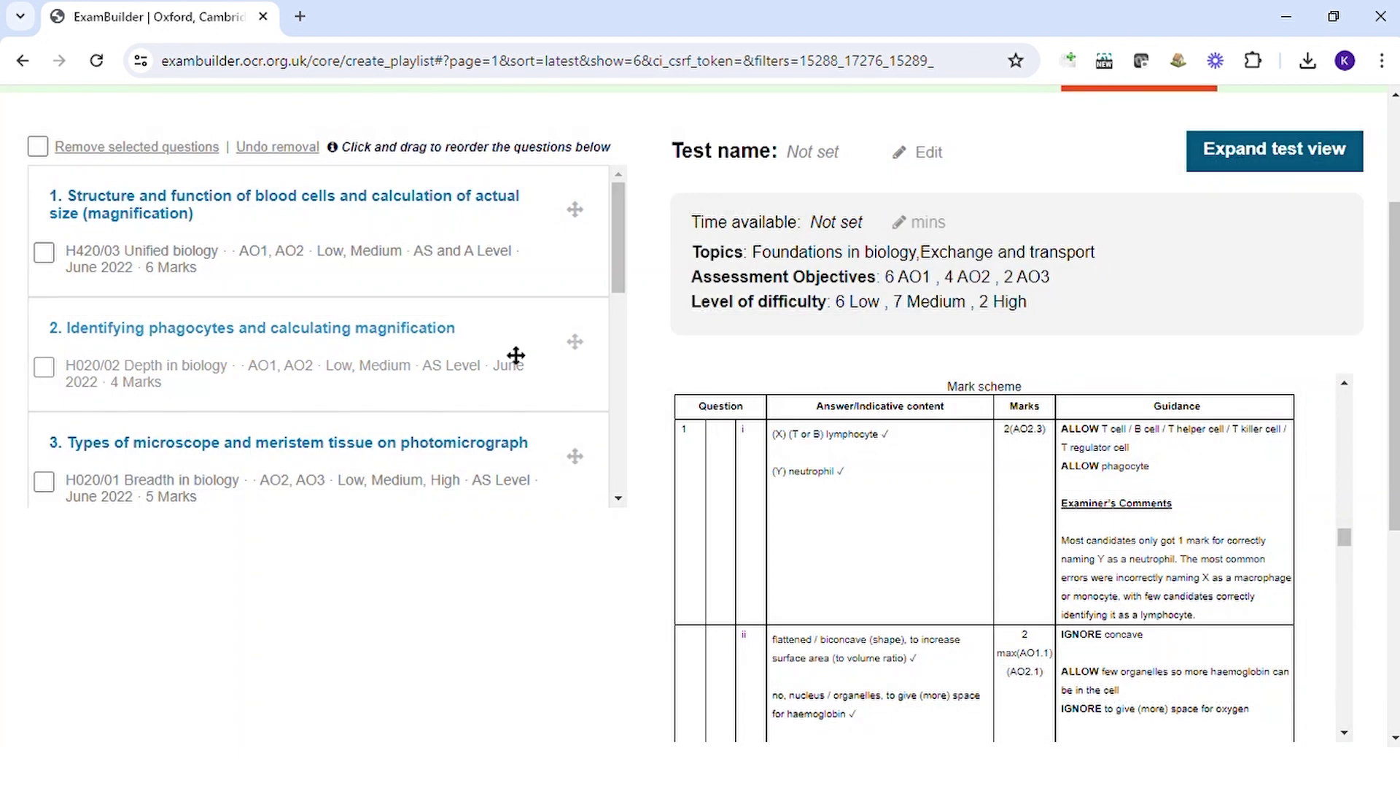
Remove the first two questions from the test, then restore them
left_click(38, 146)
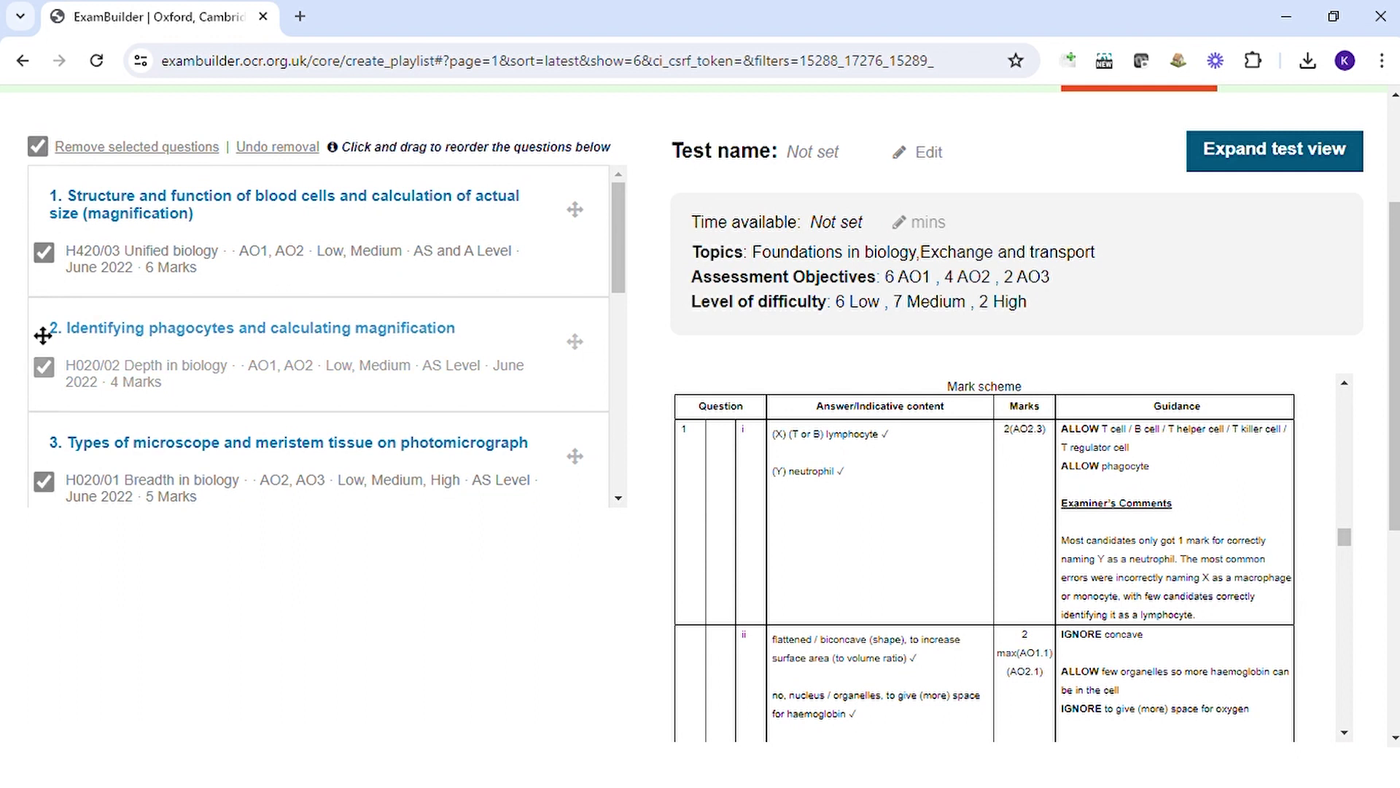
left_click(37, 147)
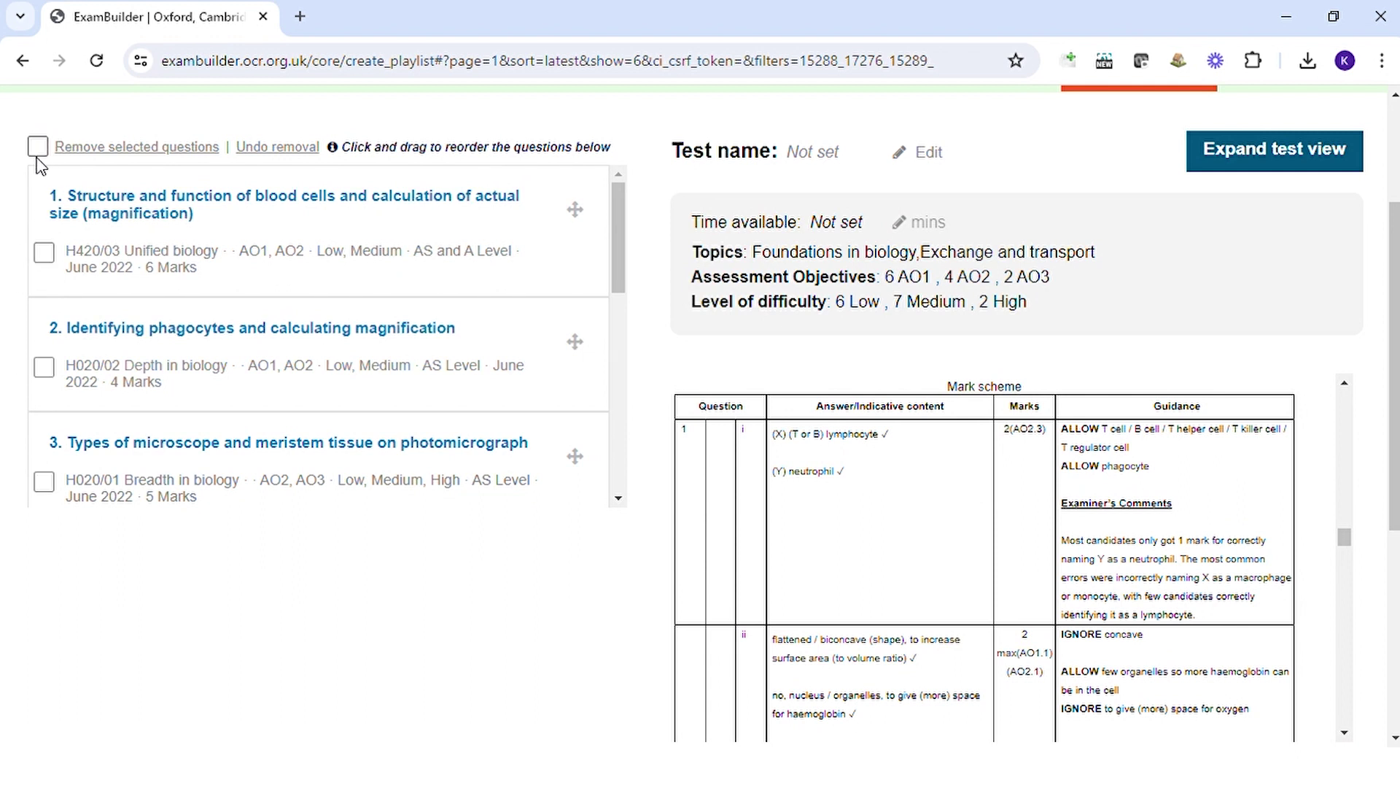
left_click(44, 252)
left_click(43, 367)
left_click(172, 148)
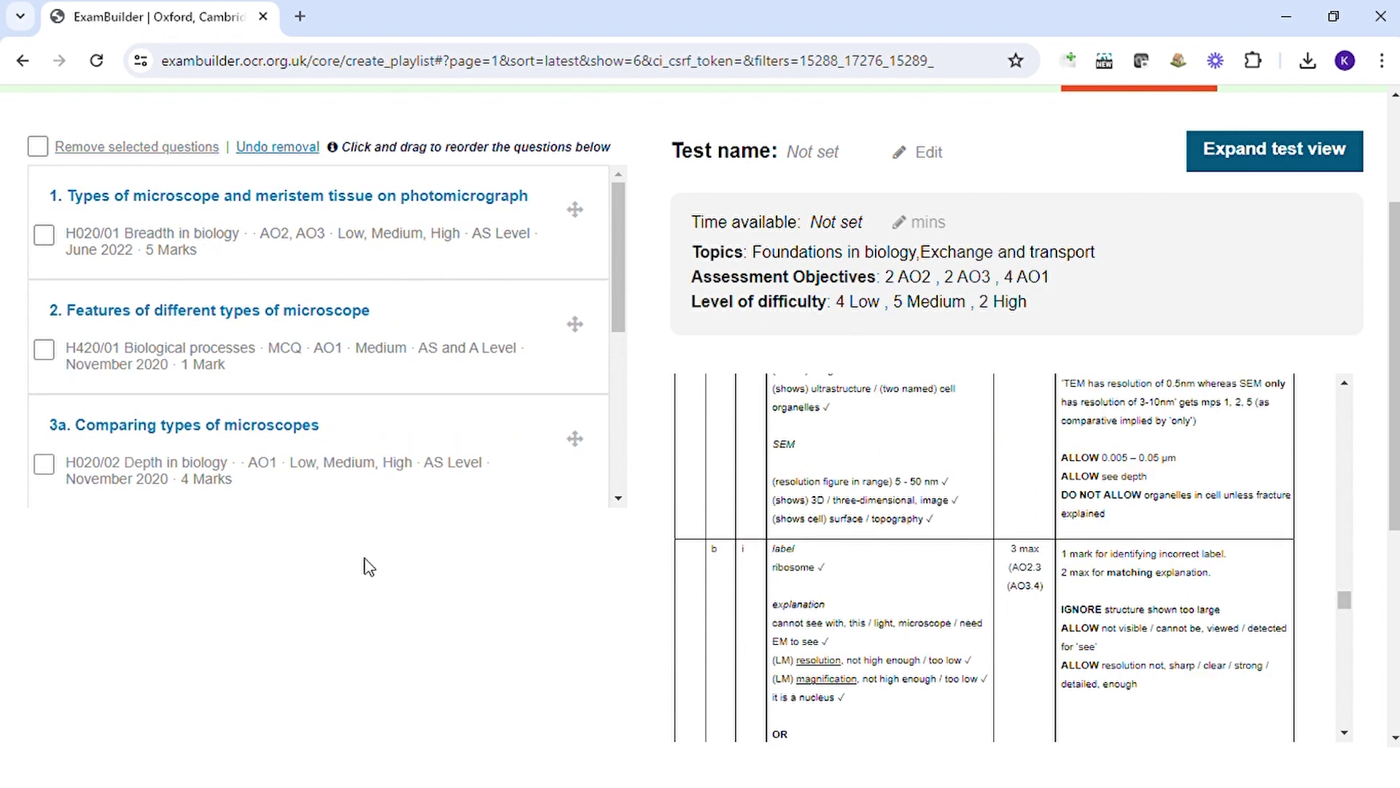
scroll(368, 566, "up", 1)
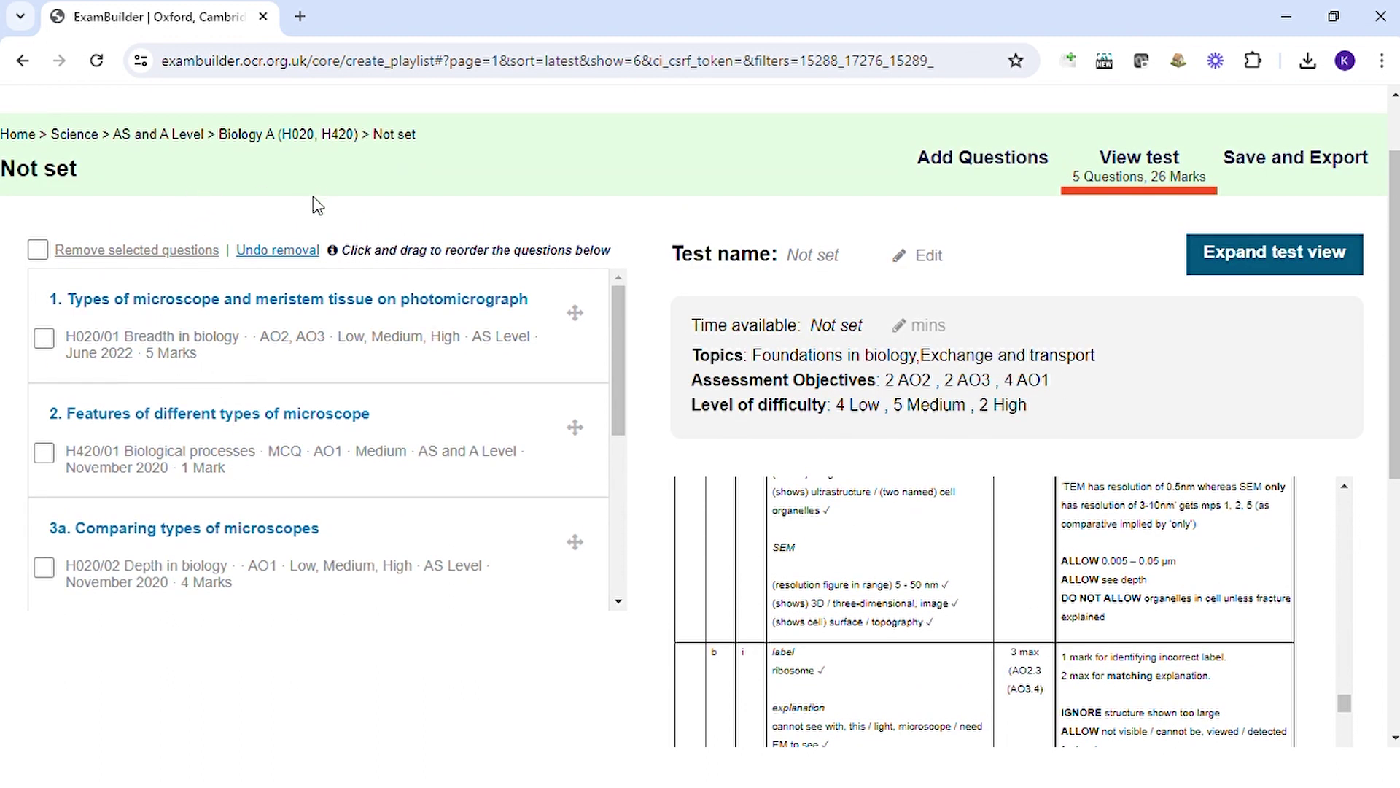
left_click(284, 252)
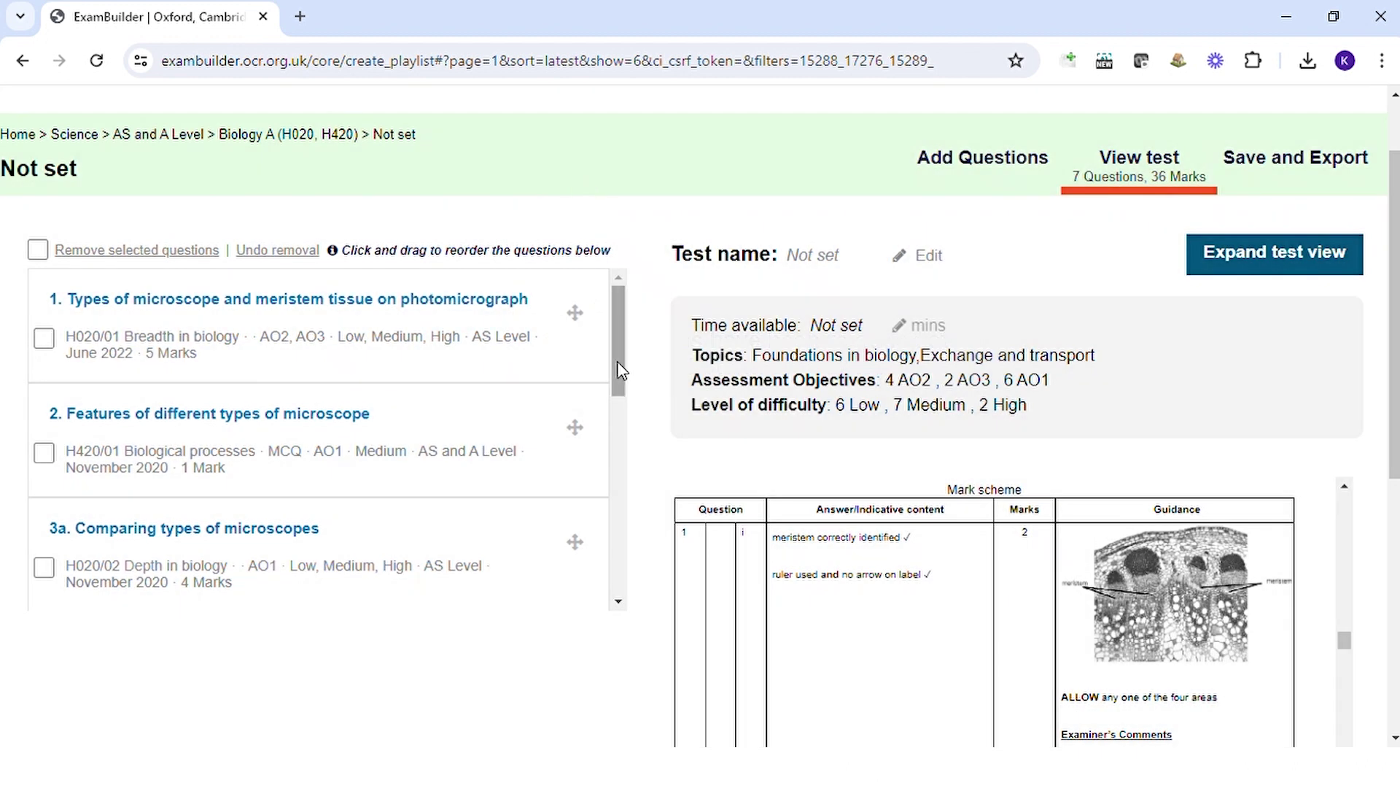
Drag the phagocytes and magnification question up to second place in the test
mouse_move(618, 370)
left_mouse_down()
mouse_move(605, 554)
mouse_move(618, 609)
left_mouse_up()
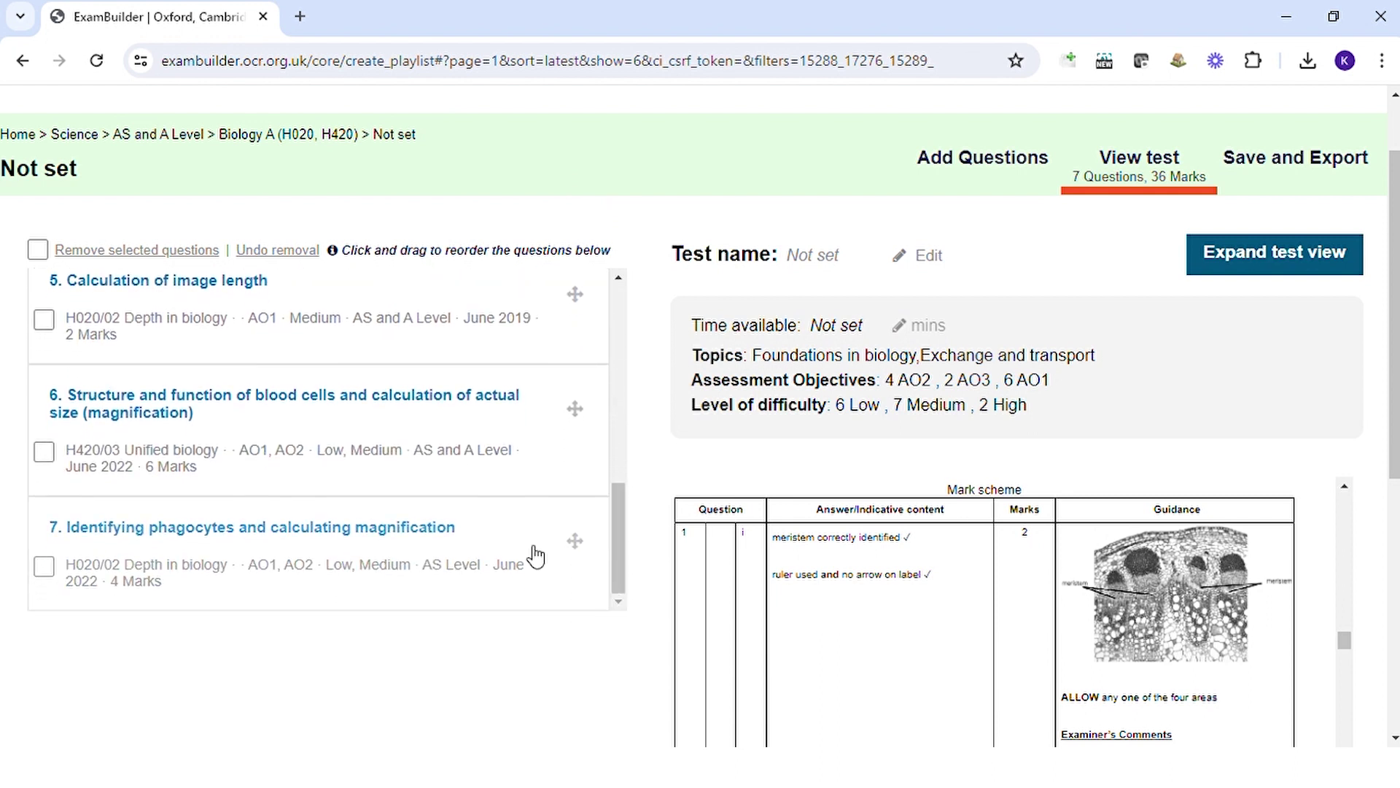
mouse_move(474, 556)
left_mouse_down()
mouse_move(464, 297)
mouse_move(501, 406)
left_mouse_up()
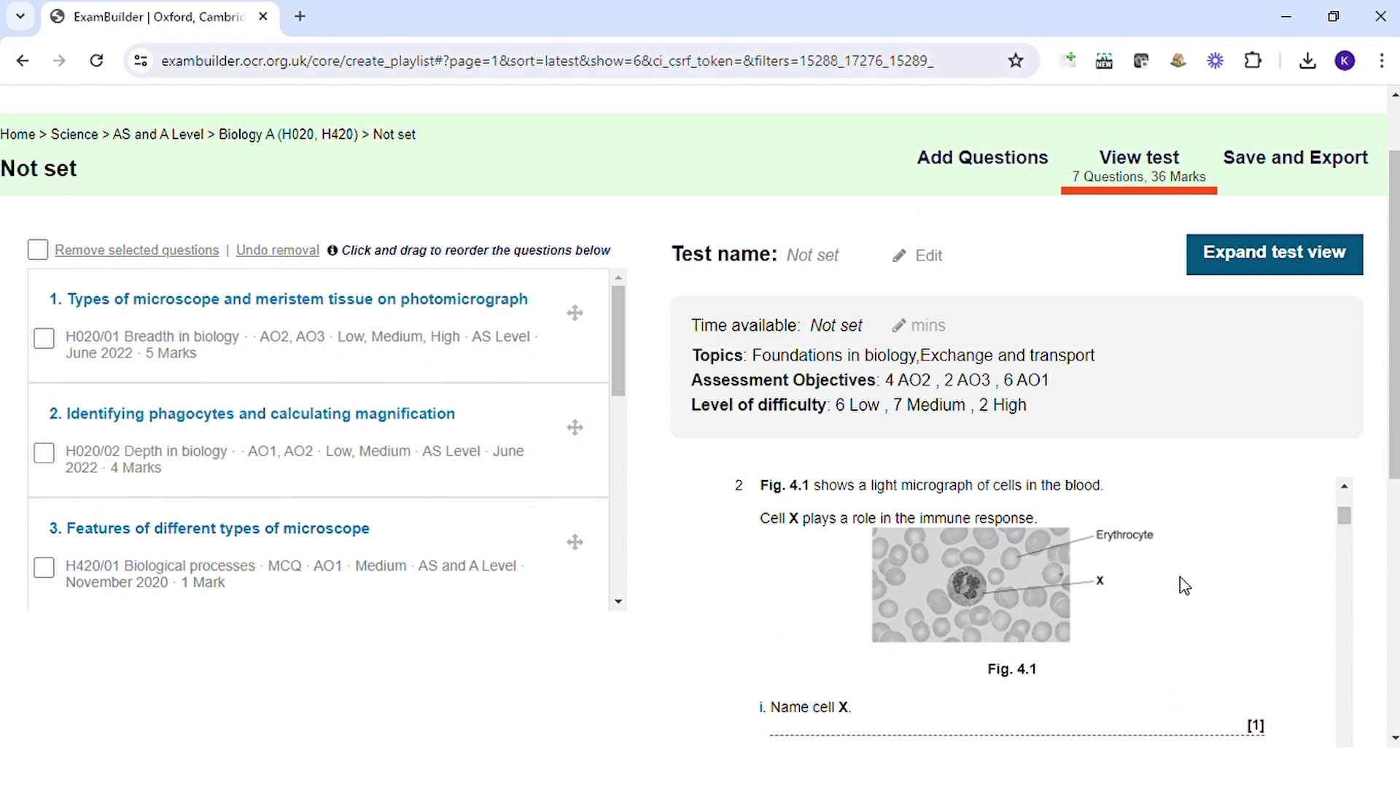
scroll(1194, 588, "up", 3)
scroll(1203, 592, "up", 3)
scroll(1211, 594, "up", 3)
scroll(1213, 598, "up", 2)
scroll(1213, 598, "up", 1)
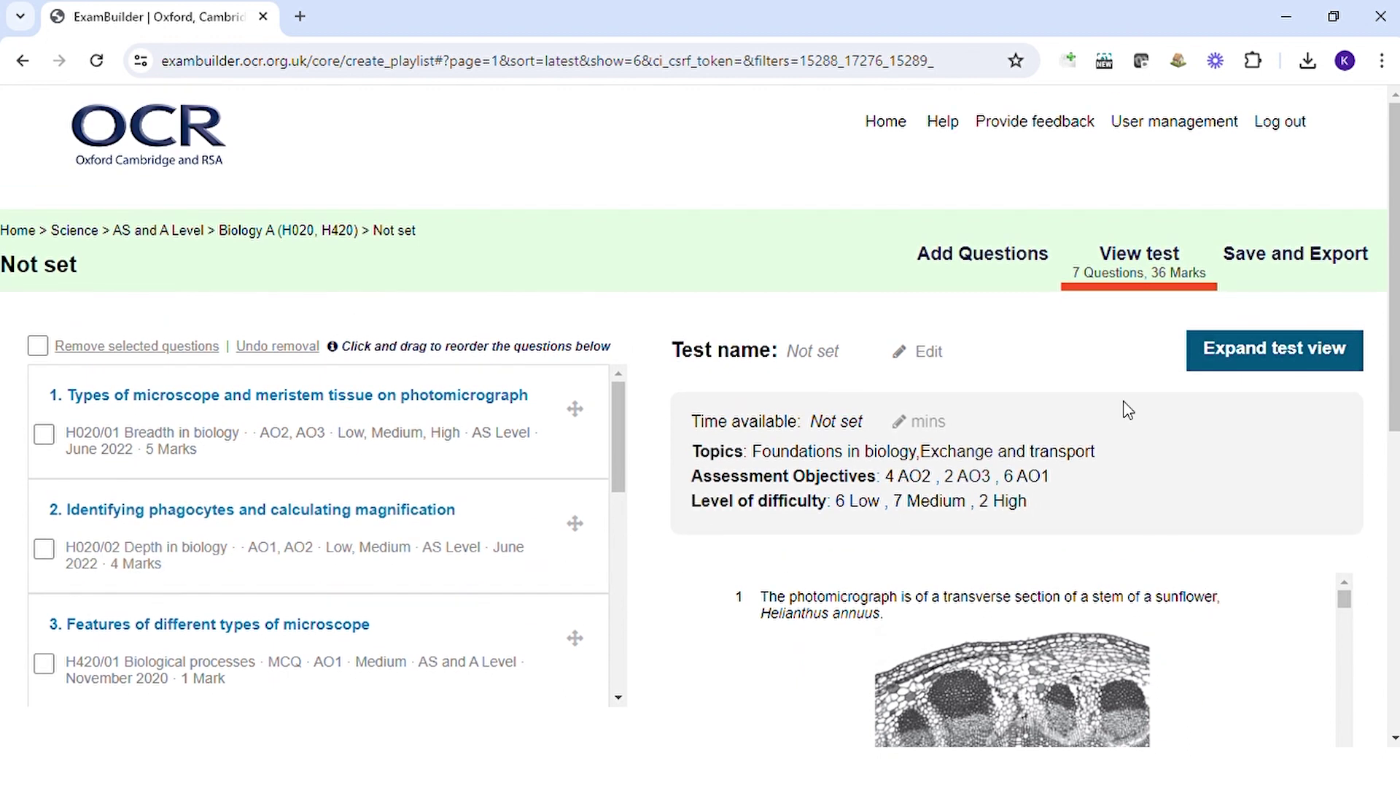
Replace the 'Not set' test name and time with 'unique' and 45 minutes, then save to My Tests
left_click(1327, 255)
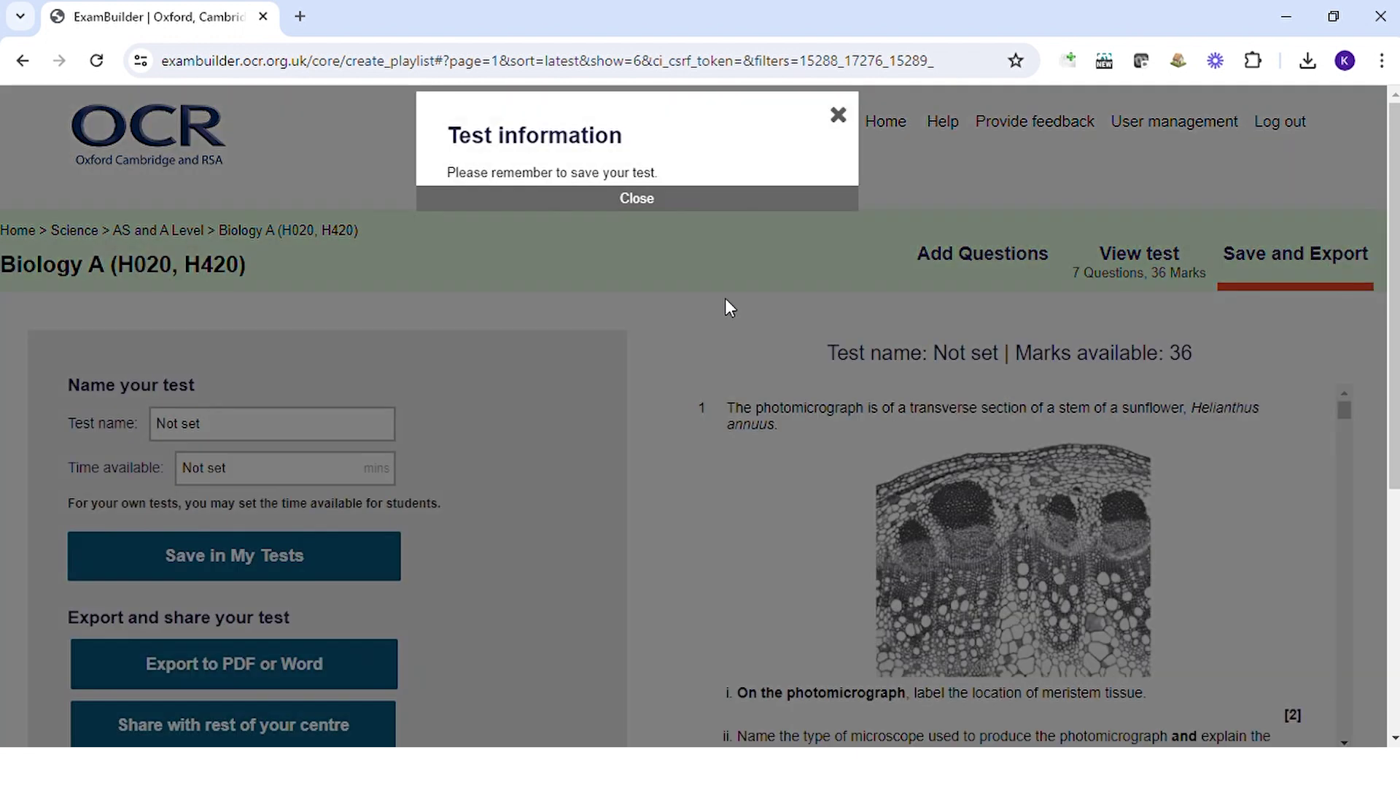
left_click(639, 203)
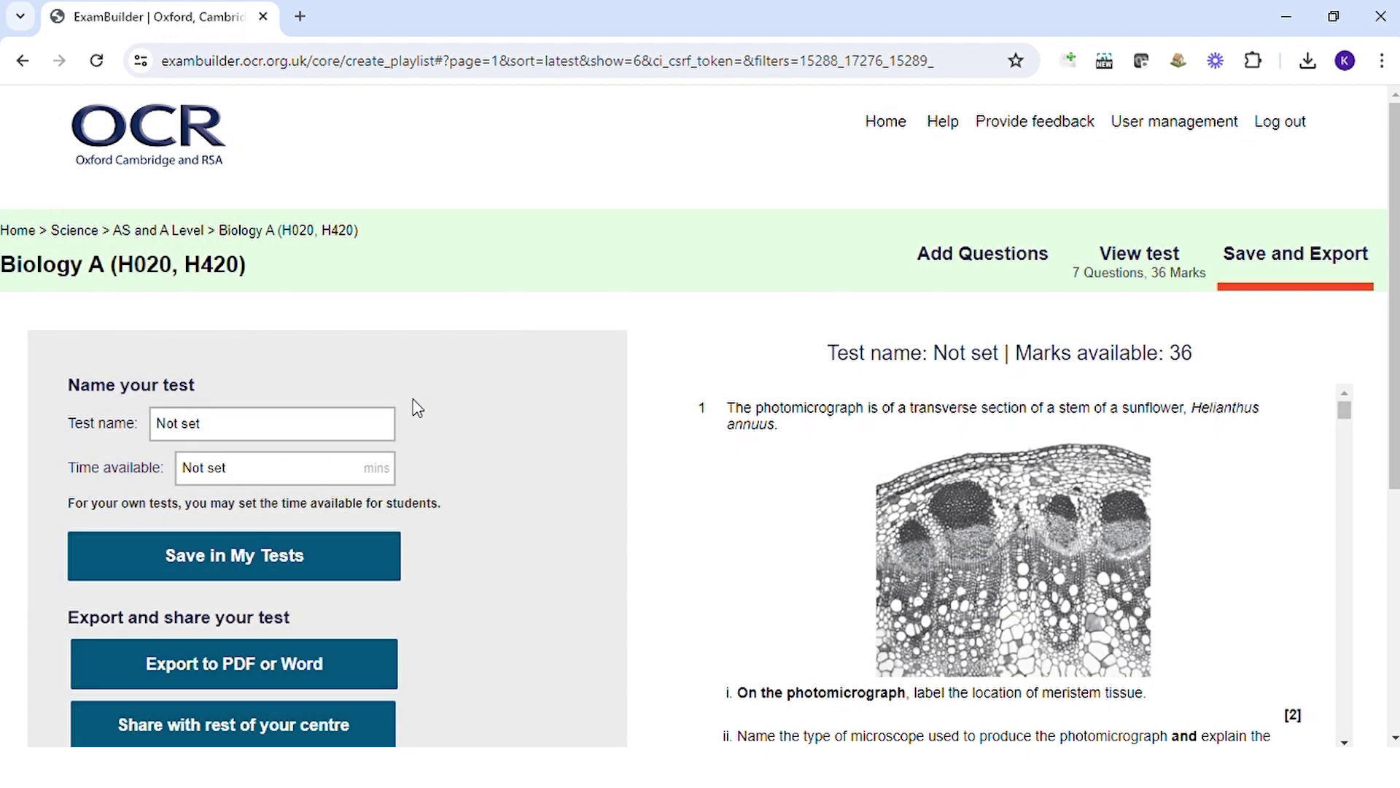
left_click(236, 437)
left_click_drag(236, 436, 26, 412)
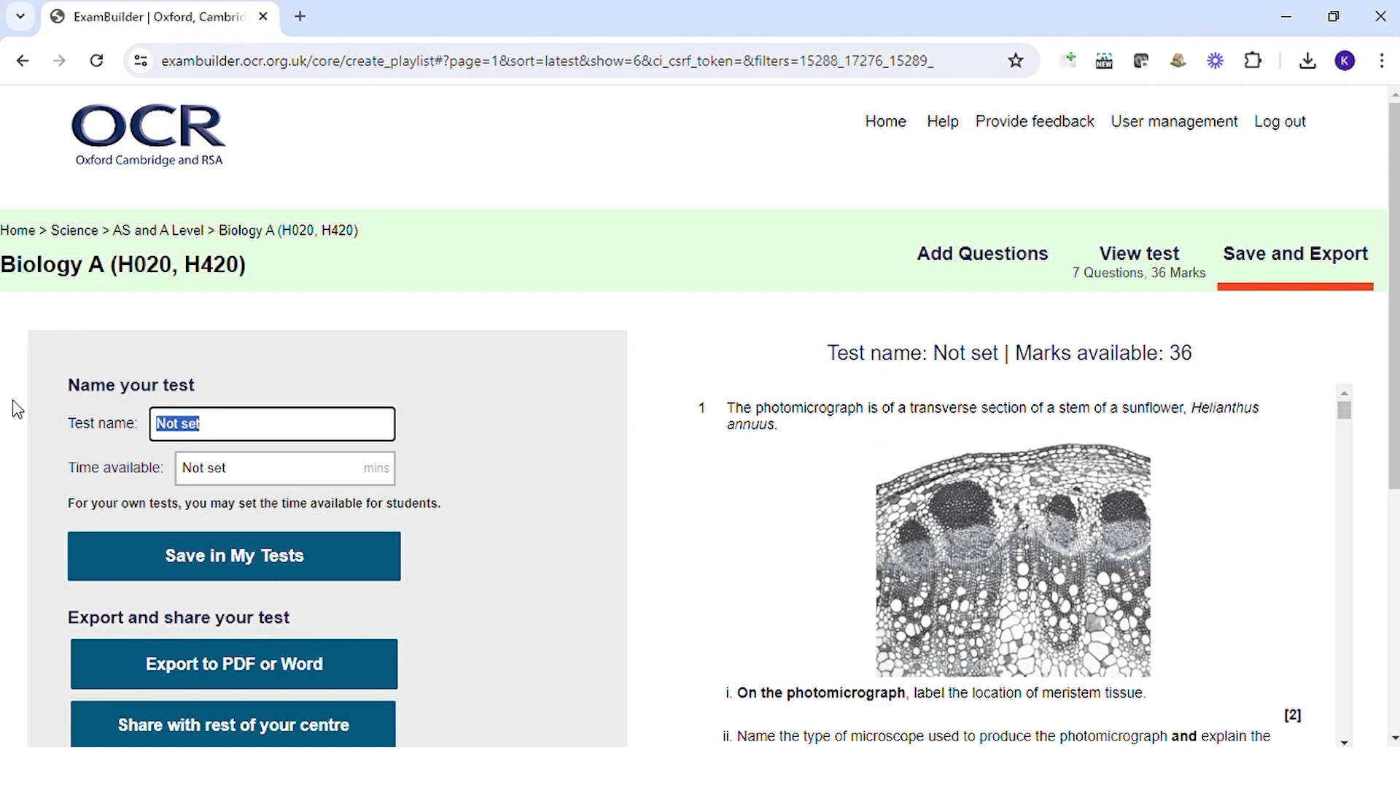
type("unique")
left_click(240, 477)
left_click_drag(240, 478, 78, 458)
type("45")
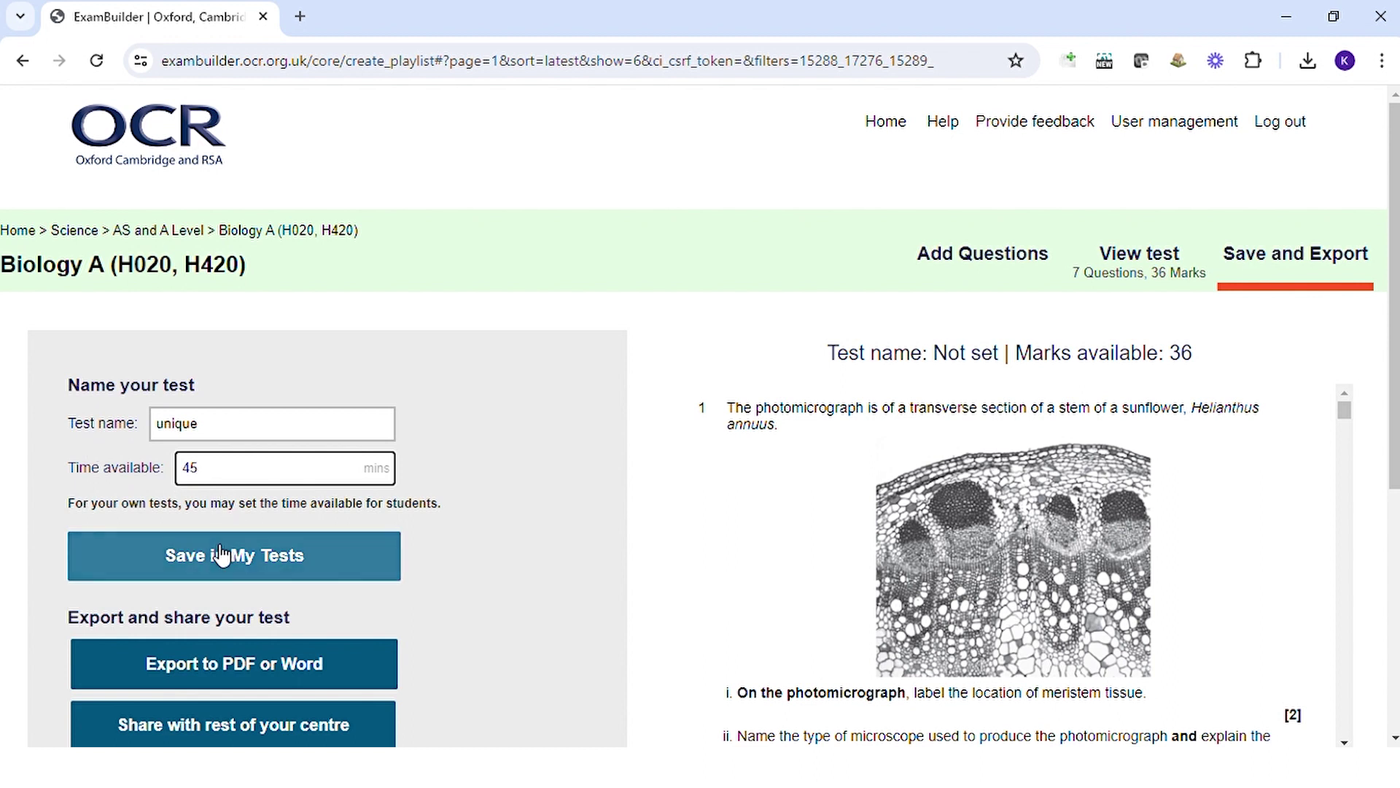
left_click(230, 553)
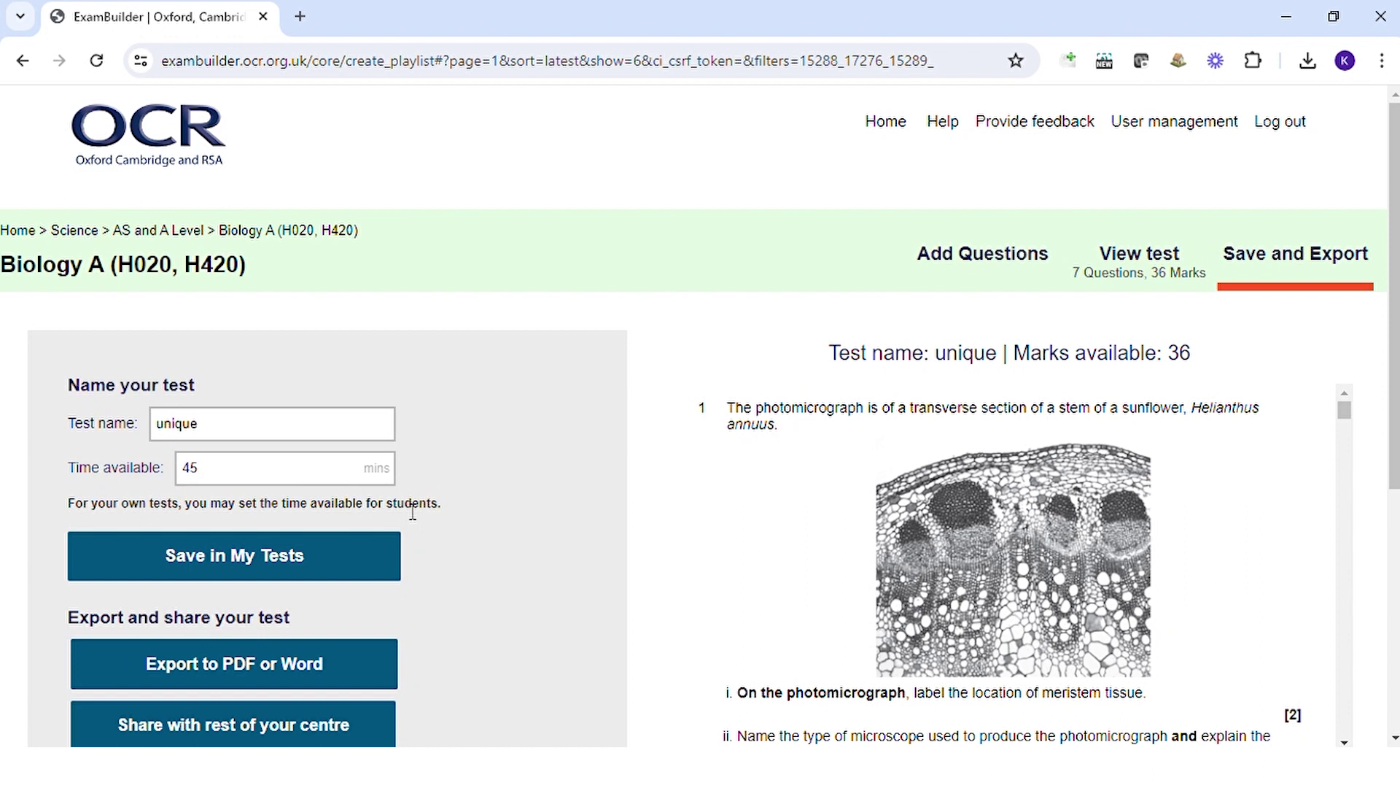
Choose an editable Word export that includes both the question paper and mark scheme
left_click(321, 662)
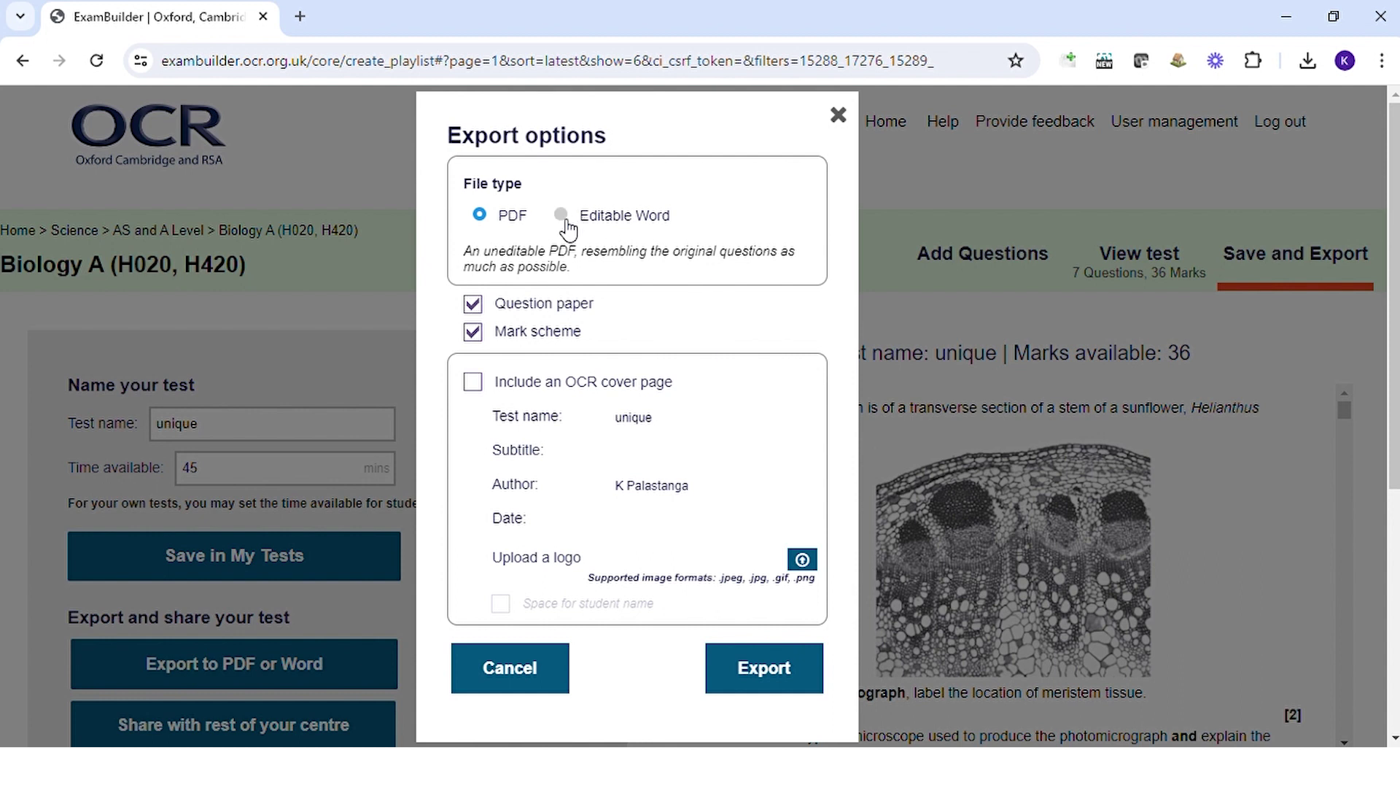
left_click(562, 217)
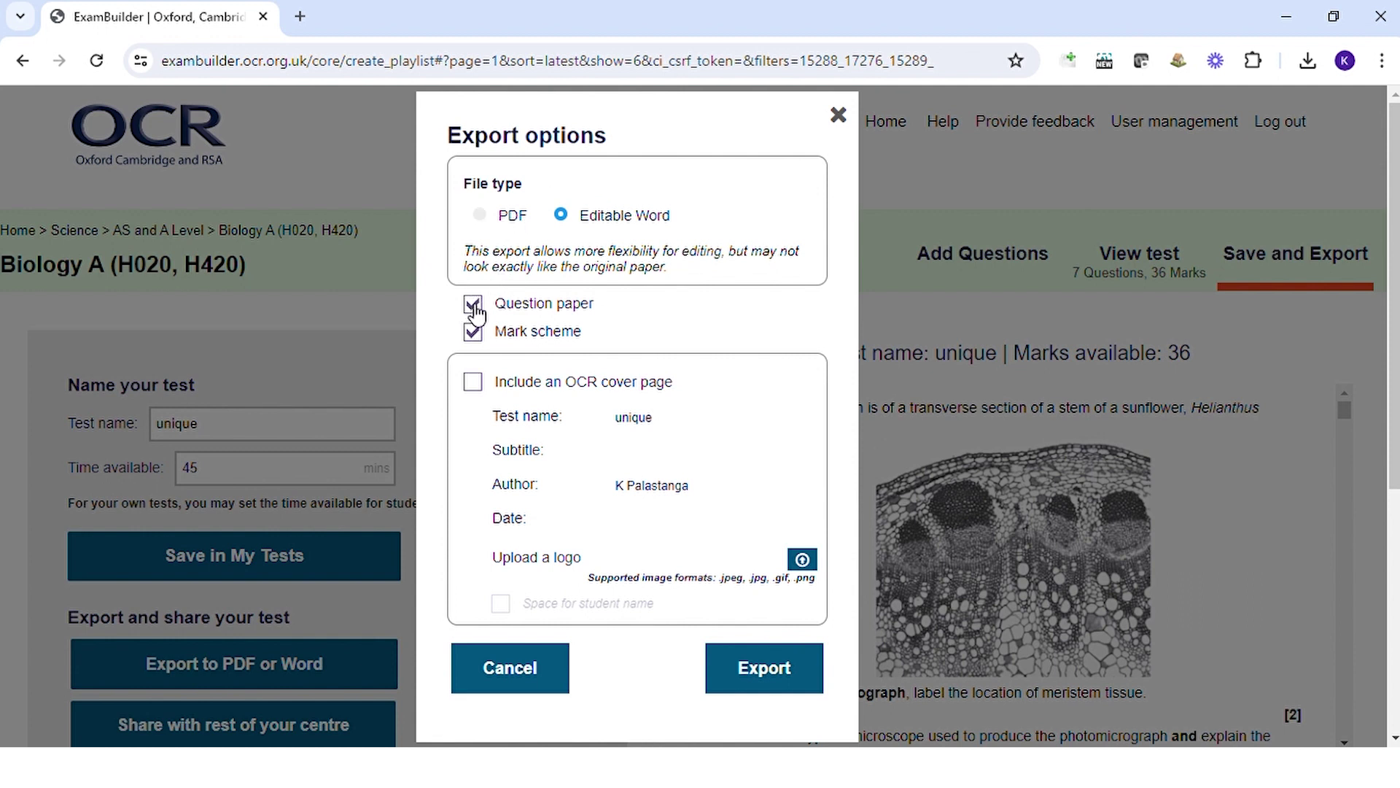
left_click(474, 332)
left_click(472, 303)
left_click(473, 333)
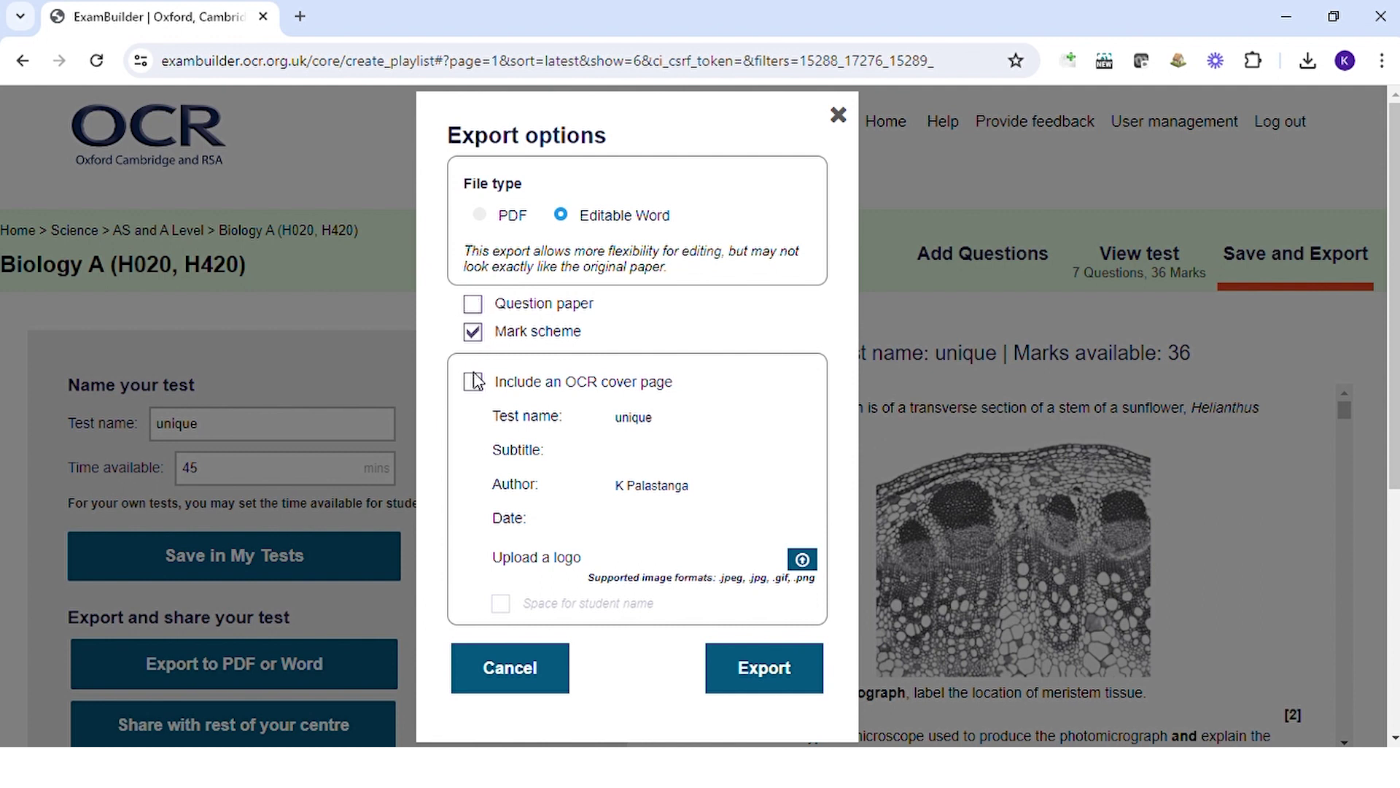
left_click(472, 304)
Add an OCR cover page with no author, dated 04-April-2024, with student name space, and export
left_click(476, 384)
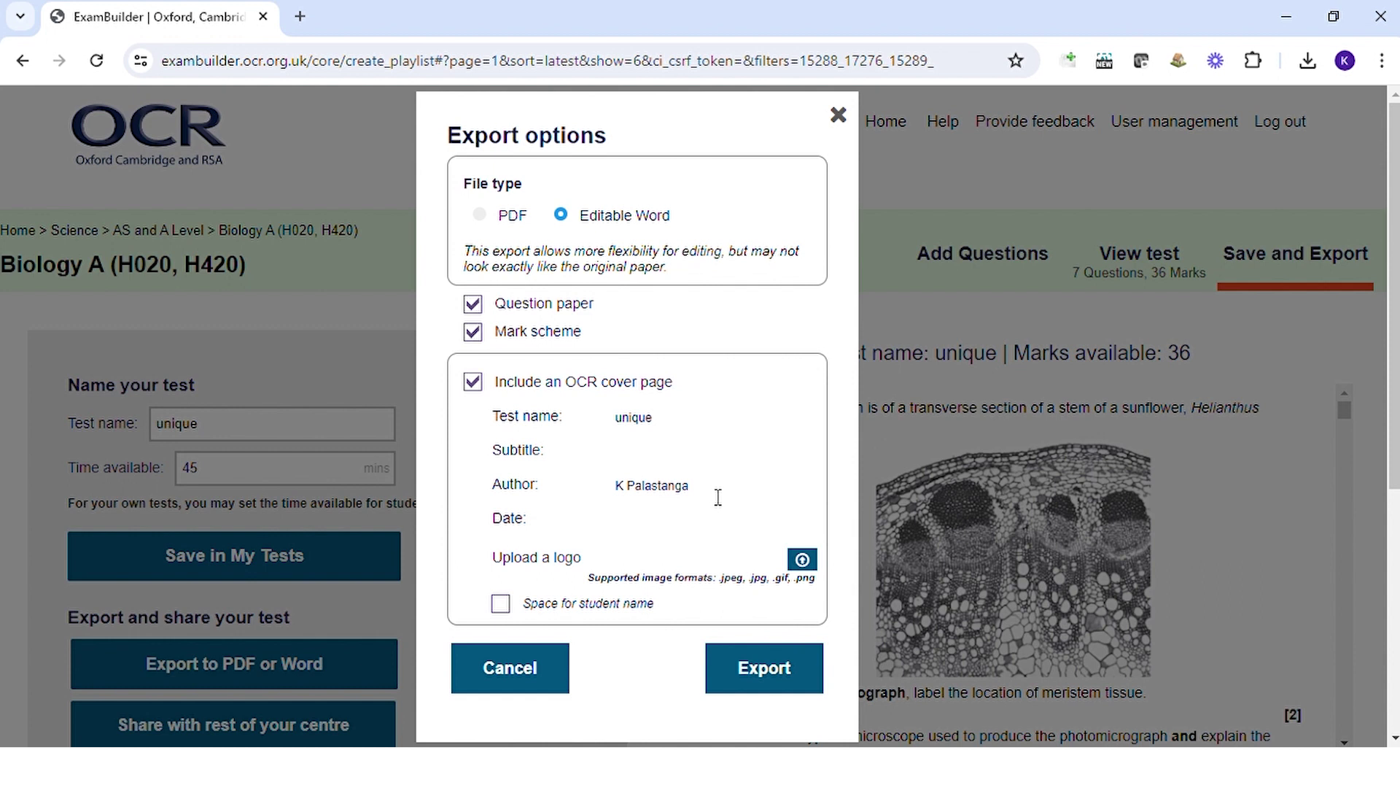
left_click_drag(718, 497, 547, 484)
key("BackSpace")
left_click(642, 519)
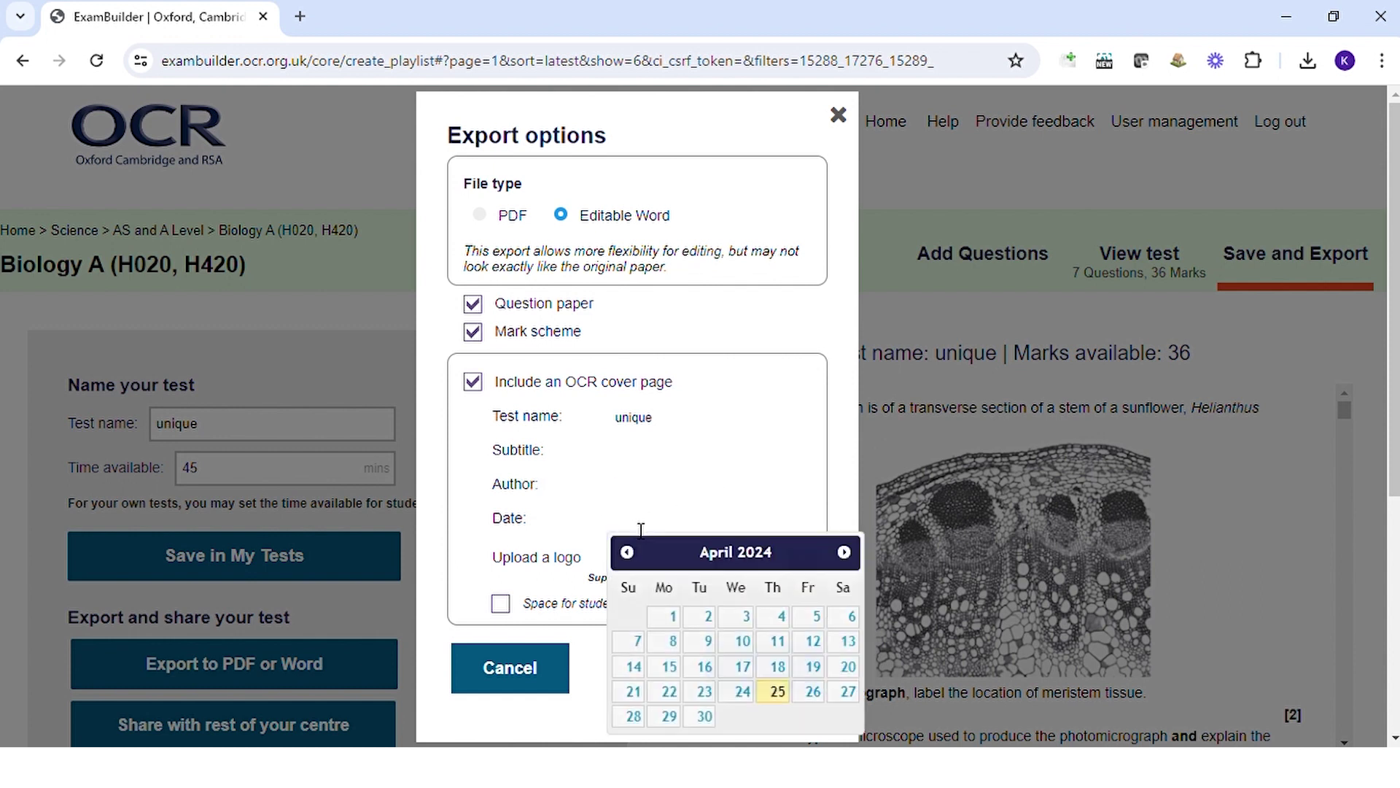
left_click(780, 616)
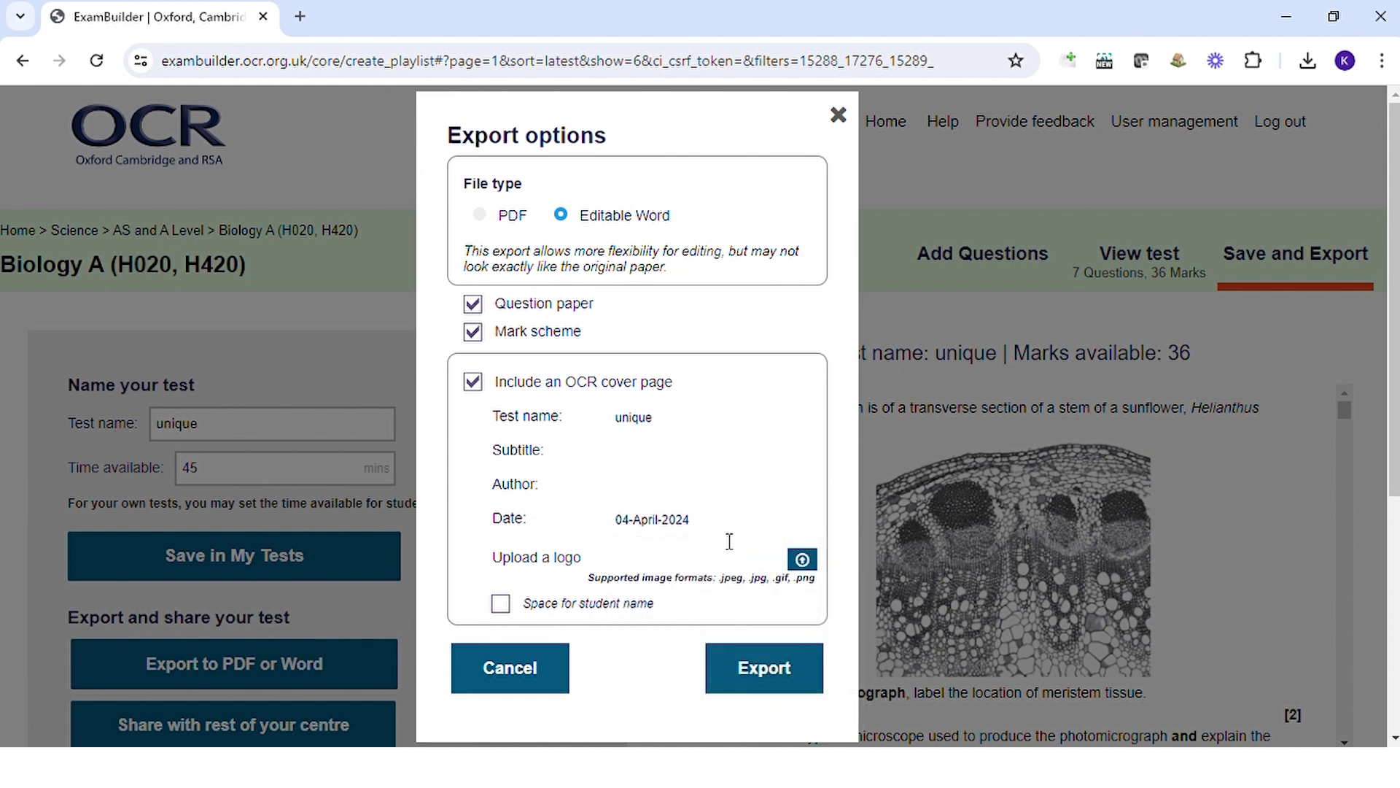
left_click(501, 605)
left_click(784, 671)
left_click(838, 116)
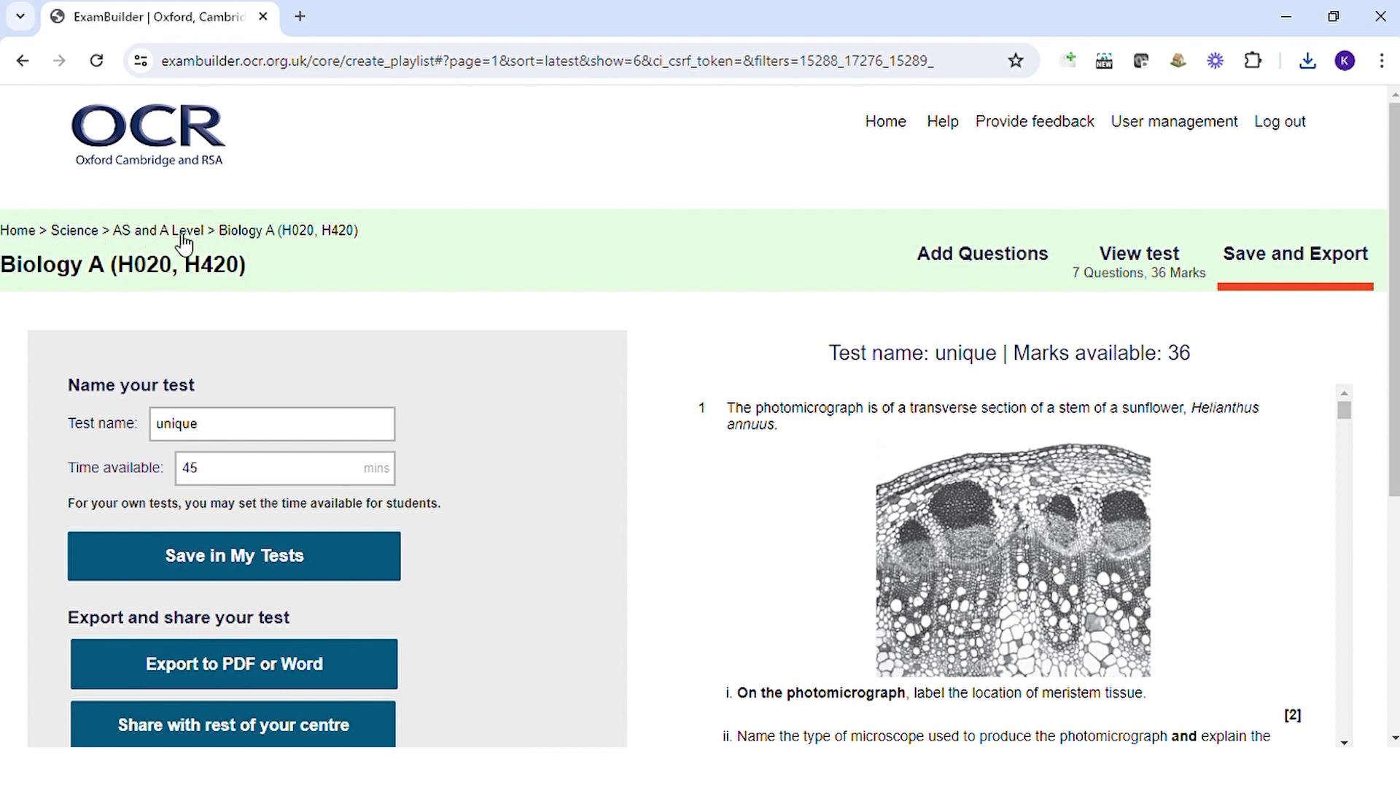
Return to the Biology A tests and scroll through a preview of the 'unique' test
left_click(312, 234)
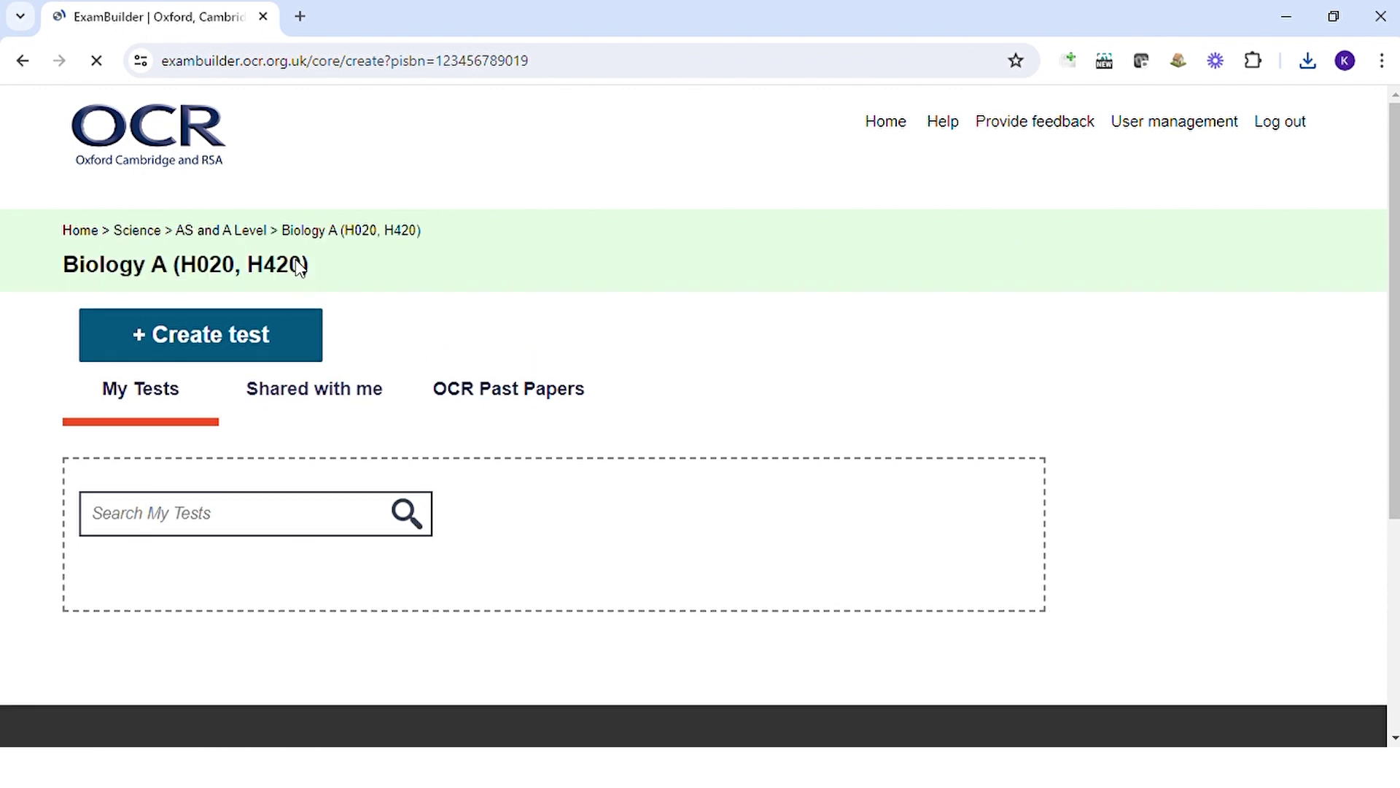
scroll(303, 449, "down", 1)
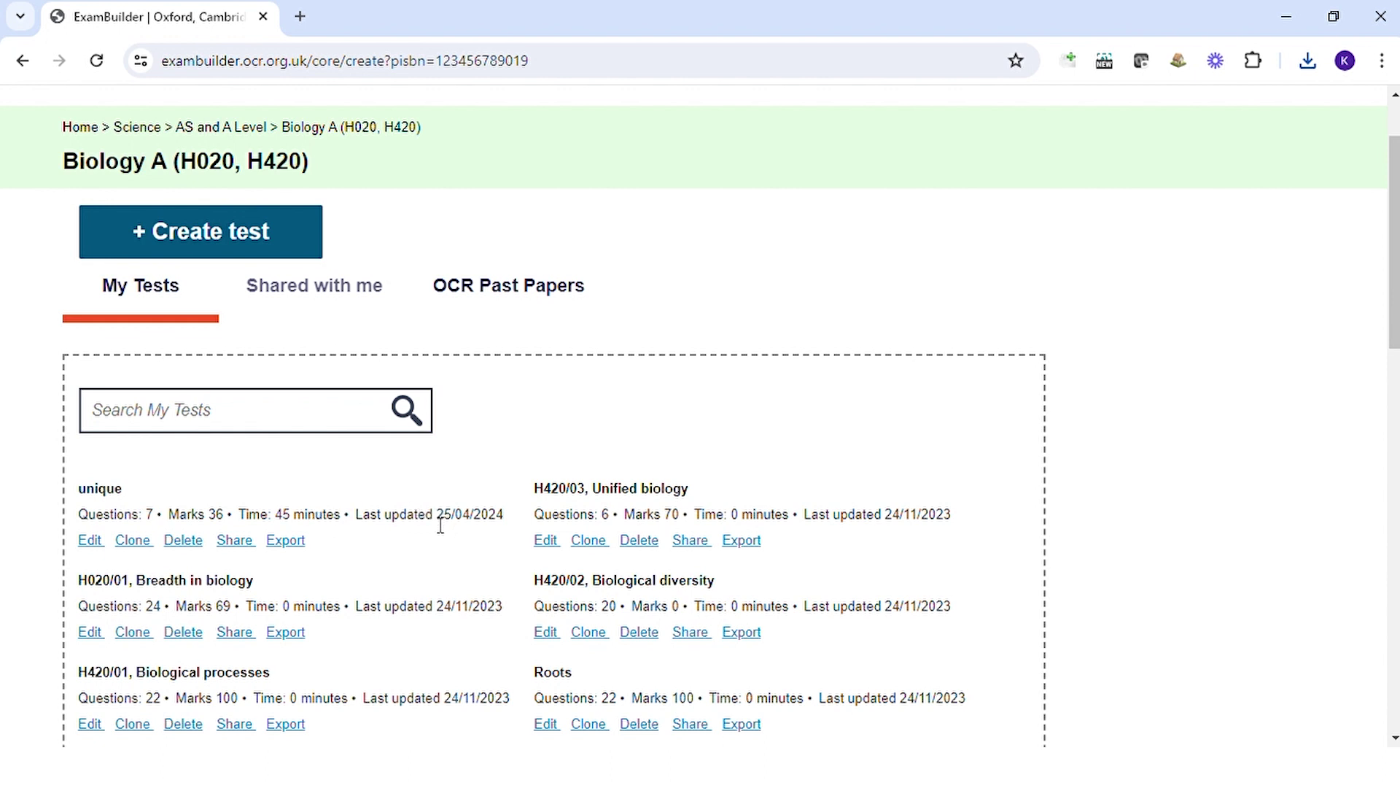
left_click(108, 491)
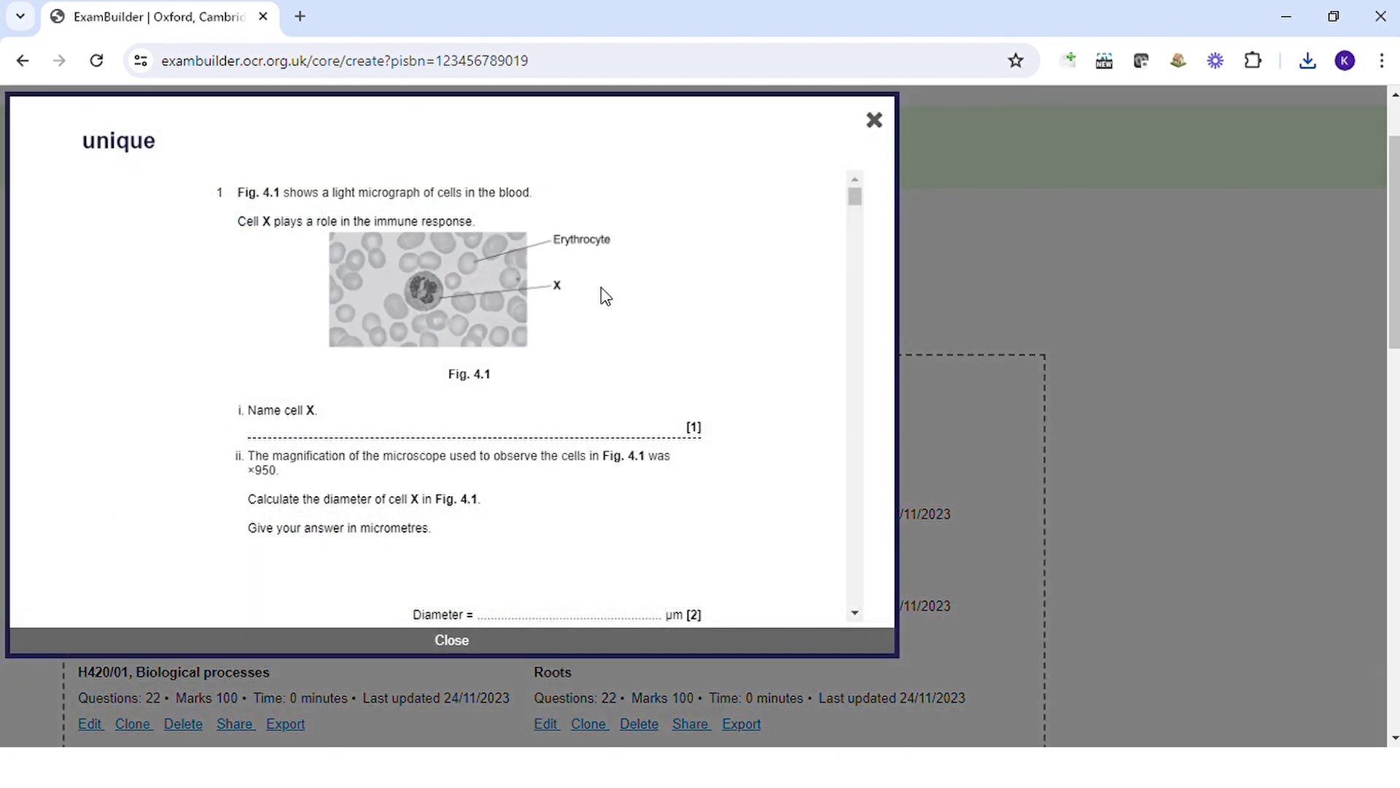
left_click_drag(857, 193, 861, 406)
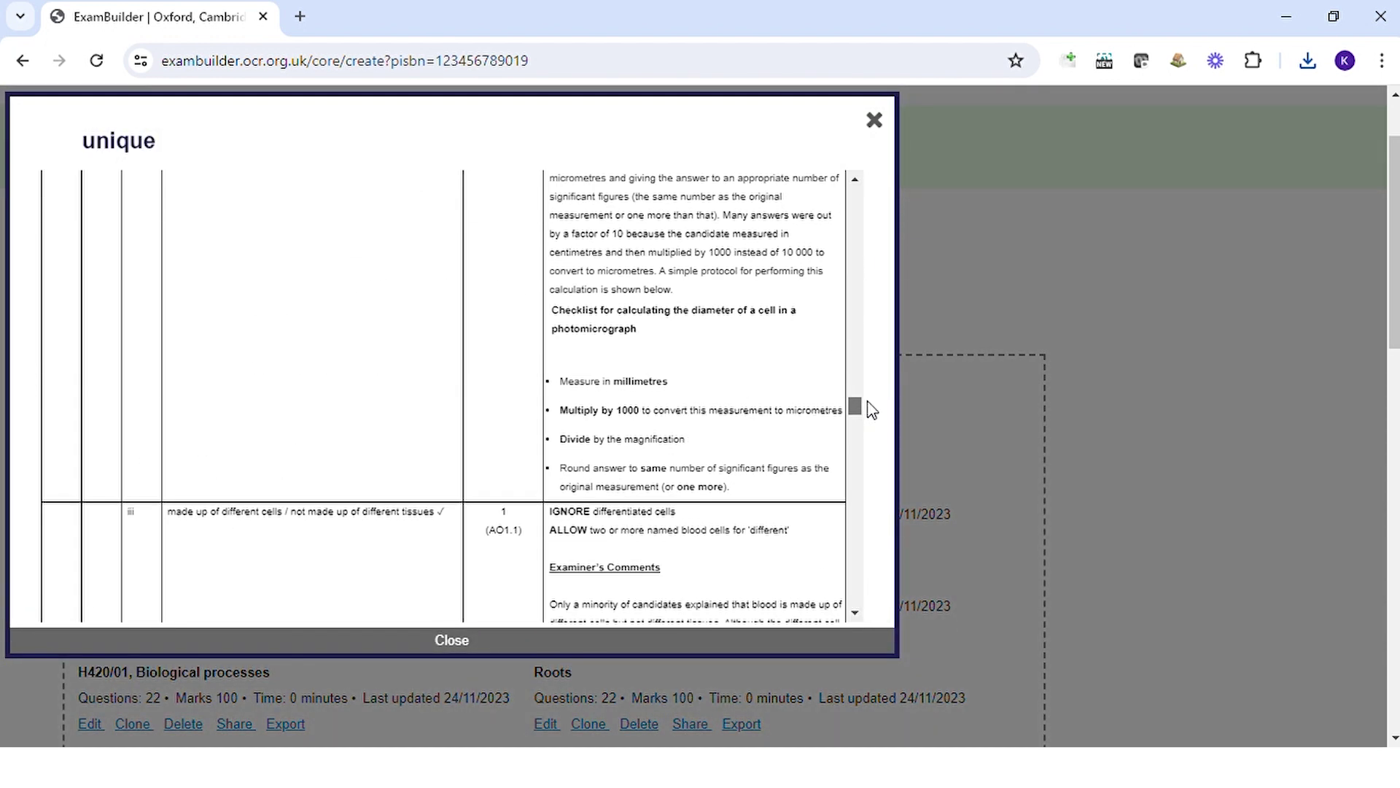
left_click(876, 121)
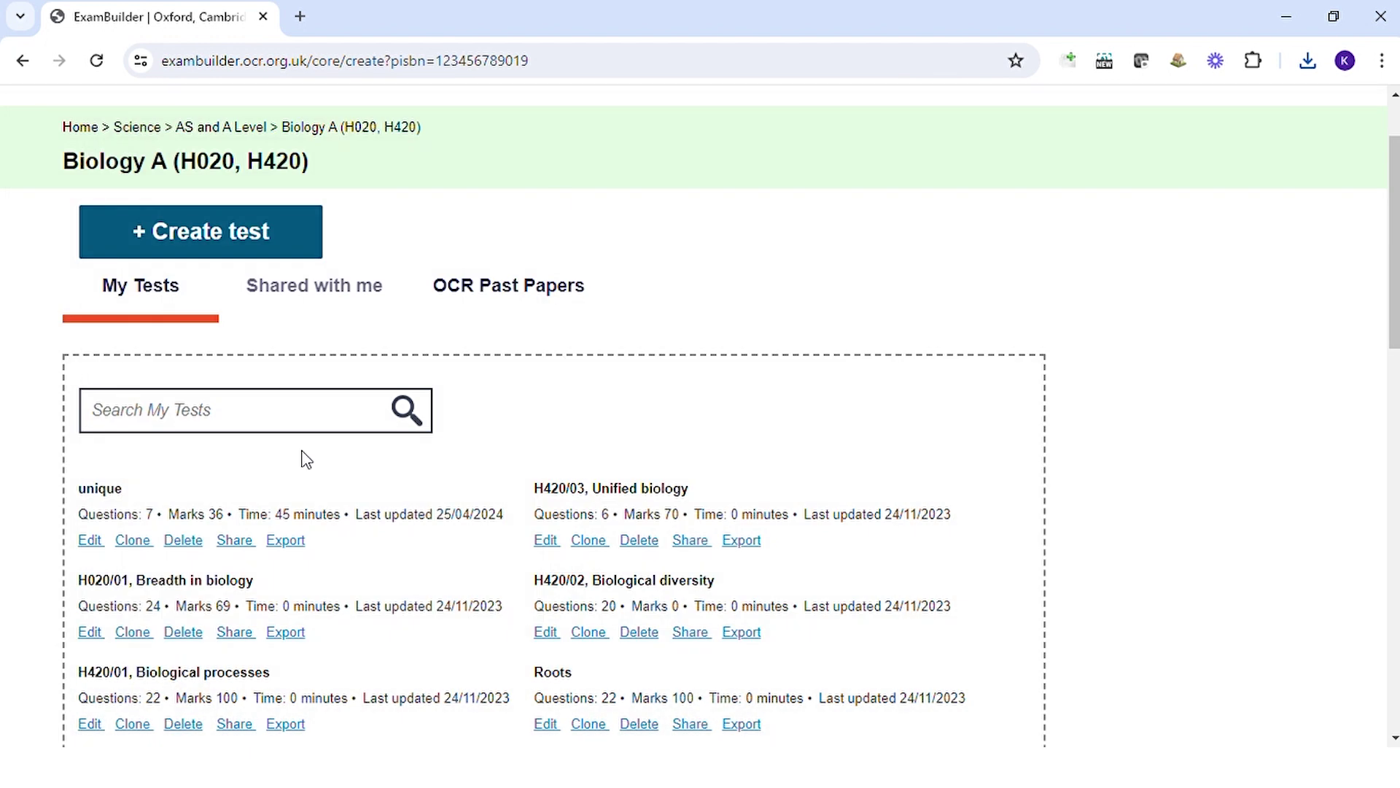
Add the Enzyme cofactors, Translocation and Enzyme function questions to the 'unique' test
left_click(90, 540)
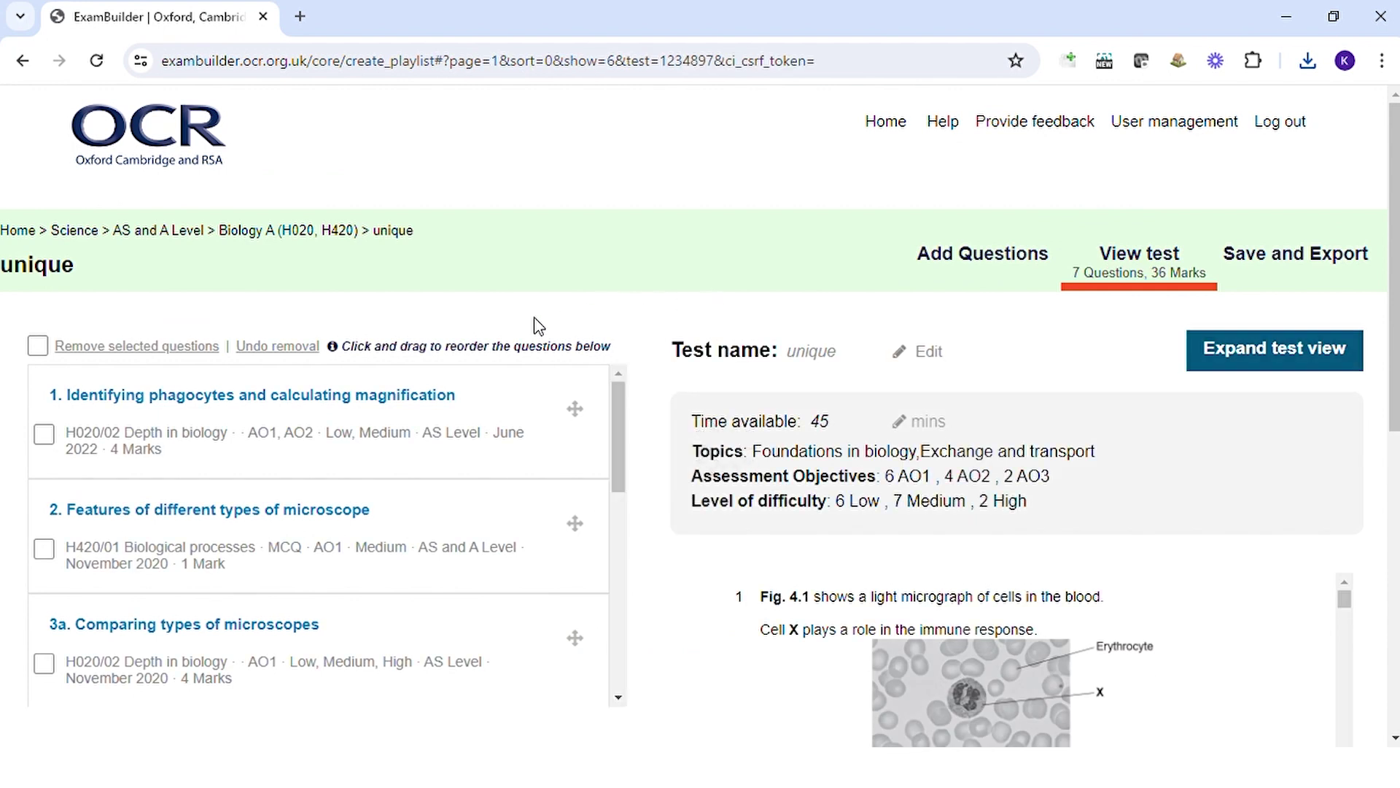
left_click(1024, 259)
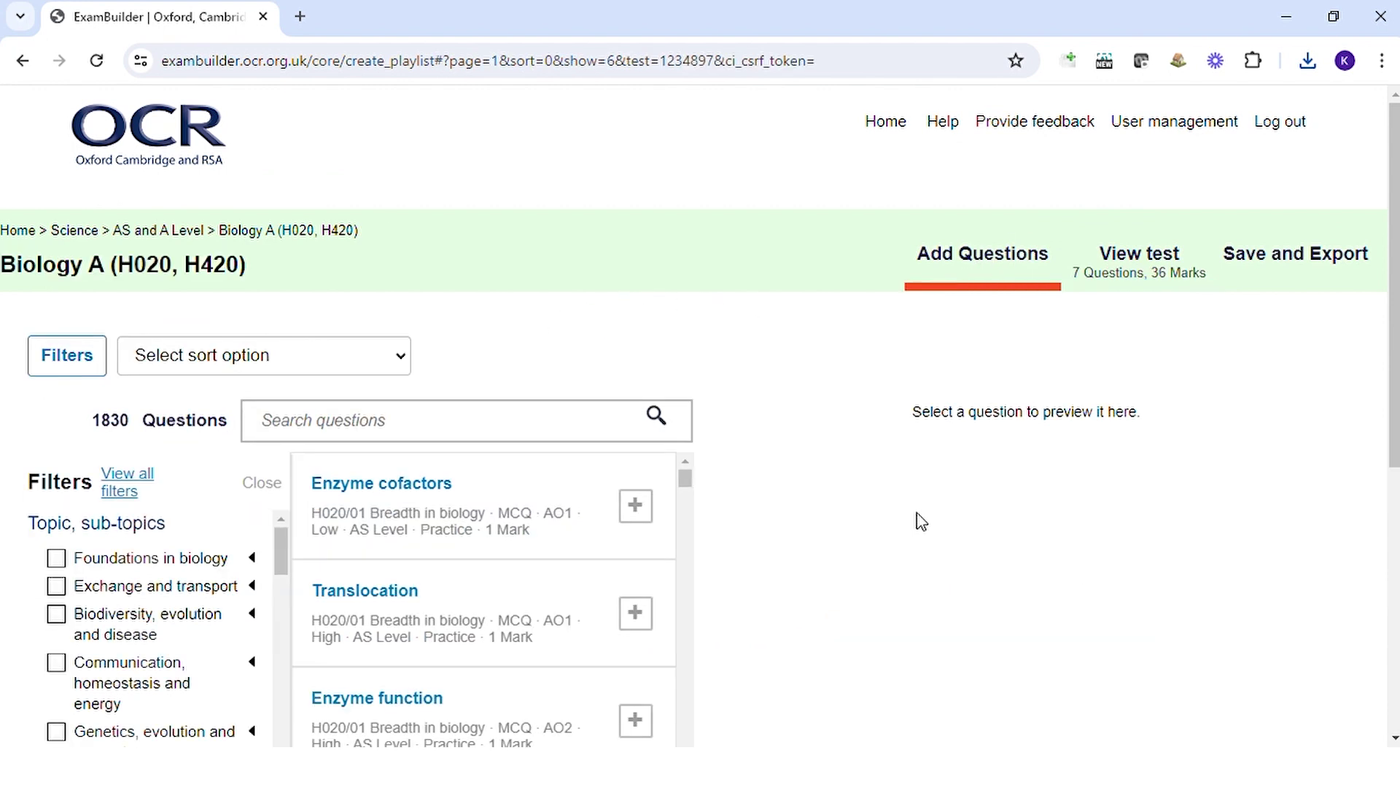
left_click(636, 511)
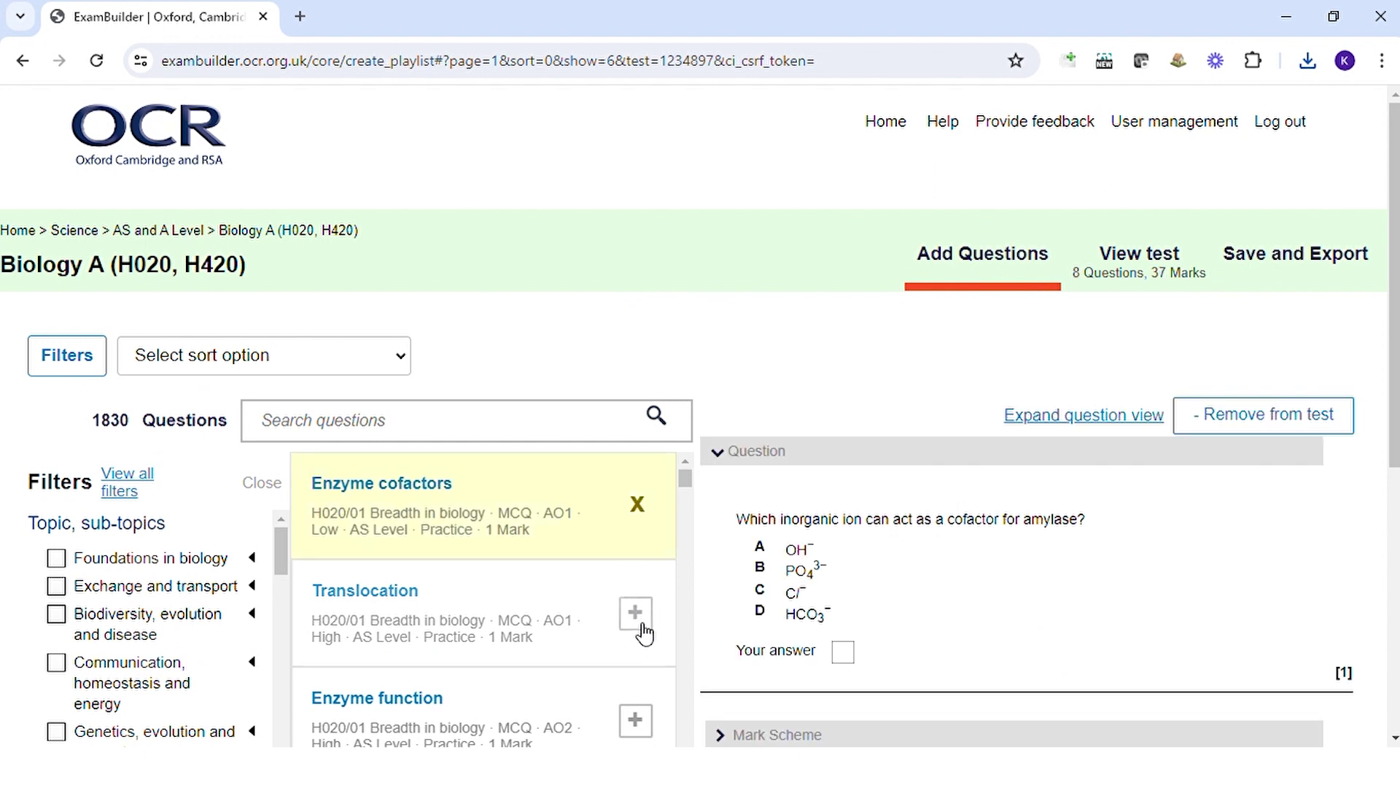
left_click(636, 614)
left_click(635, 720)
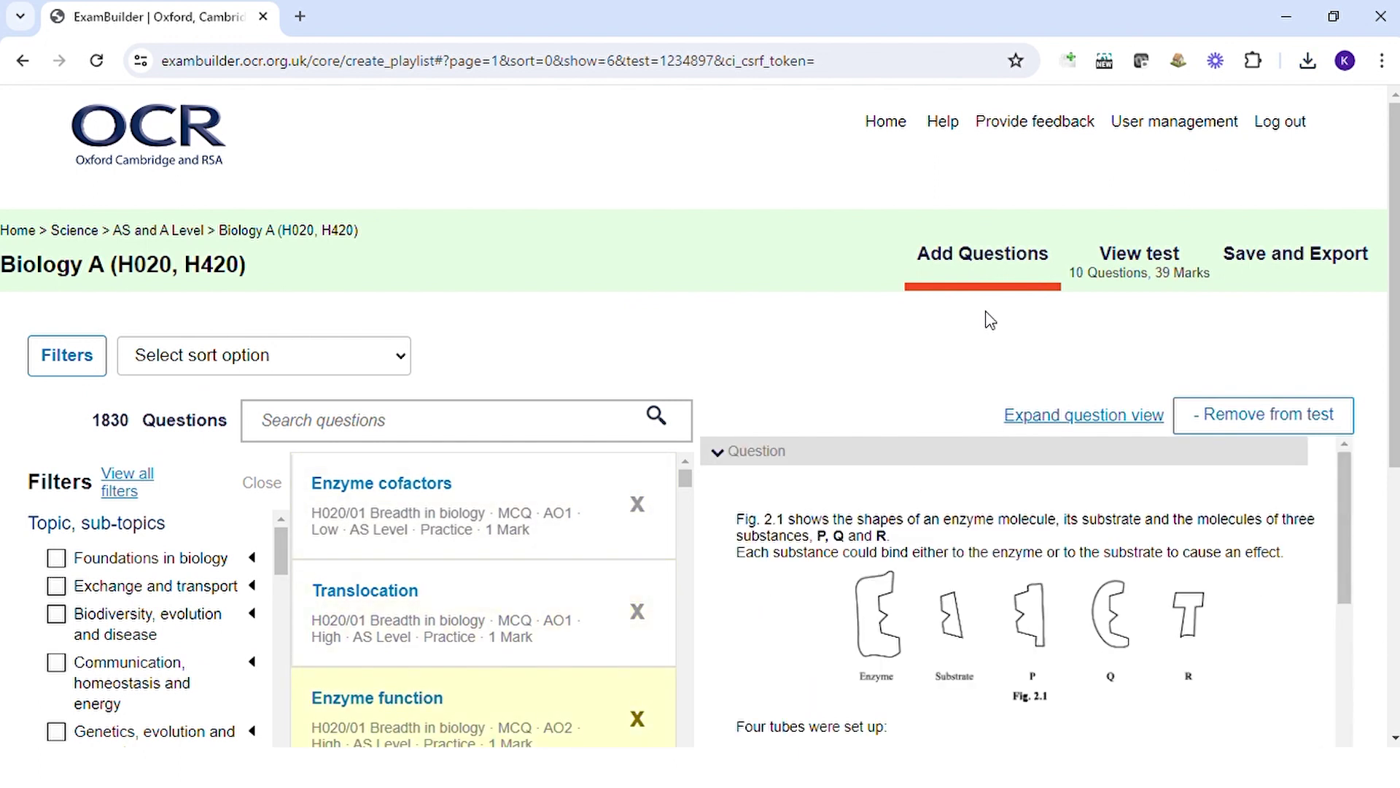
Reorder the questions, remove the microscope features question, and save as 'unique3' in My Tests
left_click(1153, 268)
mouse_move(212, 447)
left_mouse_down()
mouse_move(205, 597)
mouse_move(207, 576)
left_mouse_up()
left_click(44, 434)
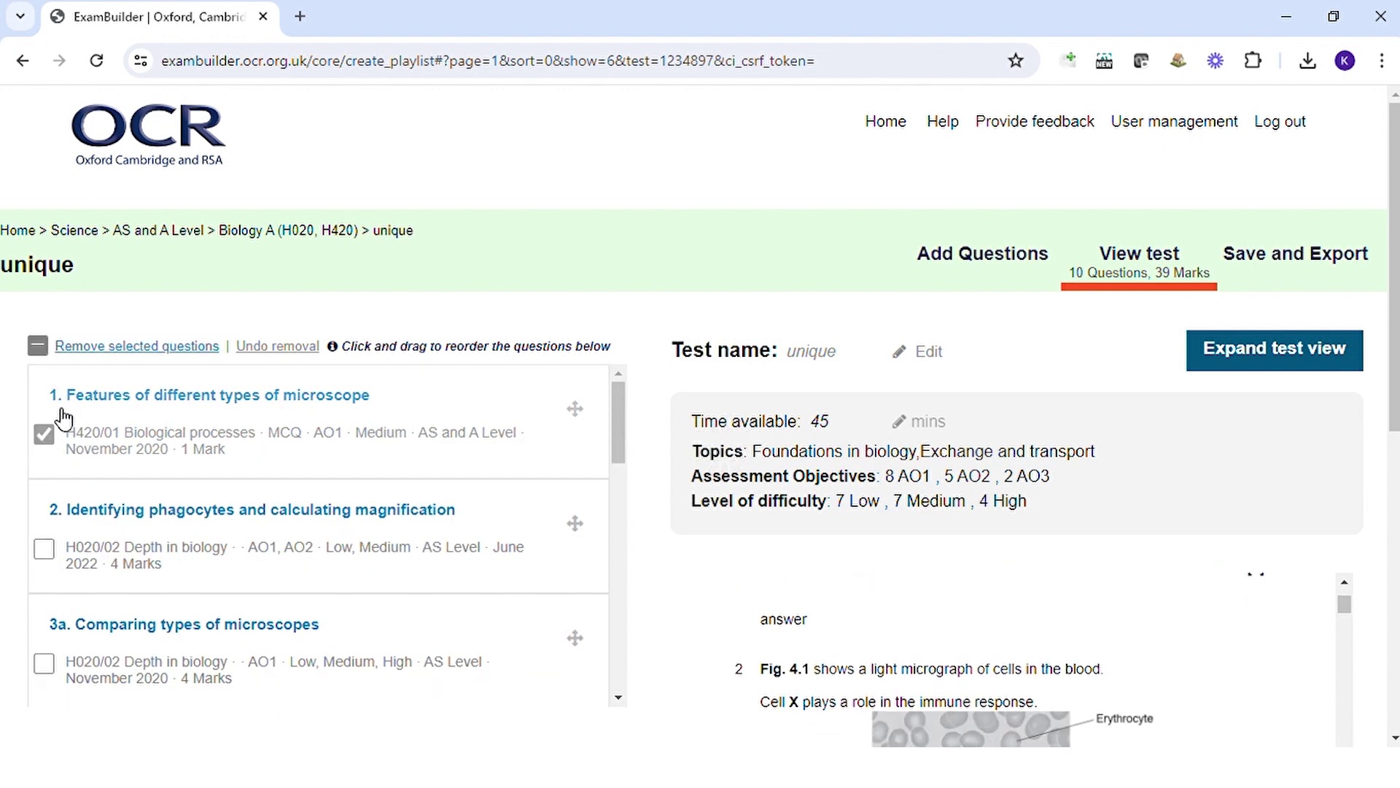
left_click(117, 348)
left_click(1280, 252)
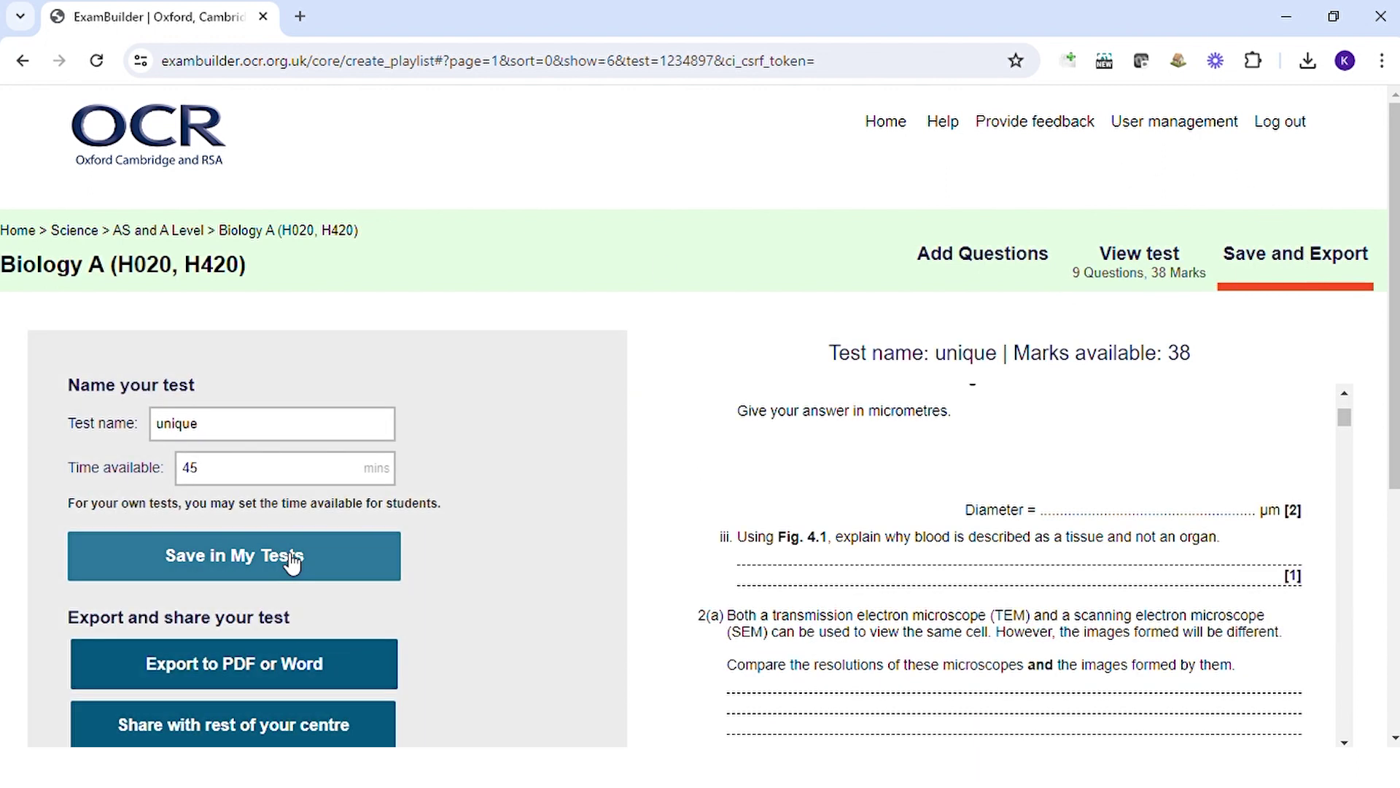
left_click(245, 430)
type("3")
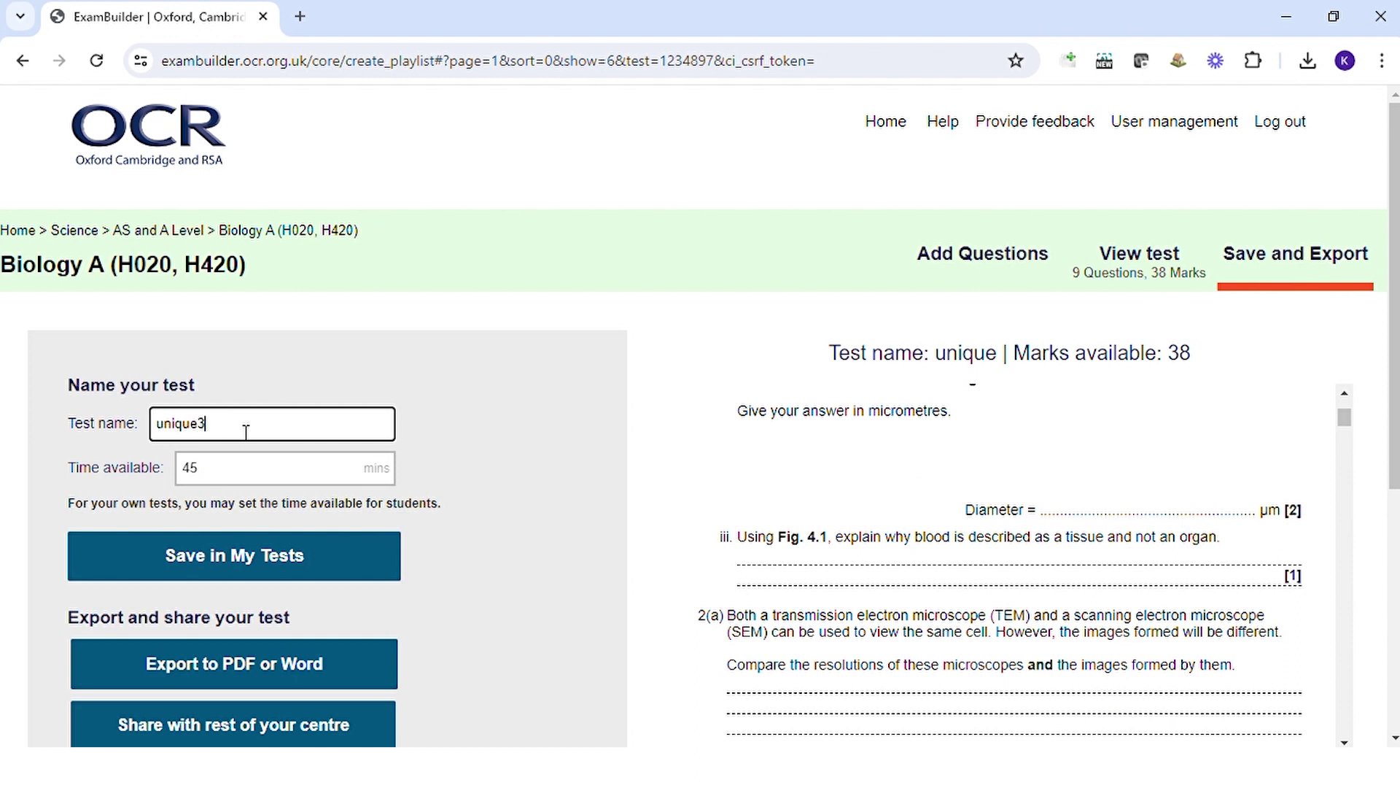
left_click(286, 555)
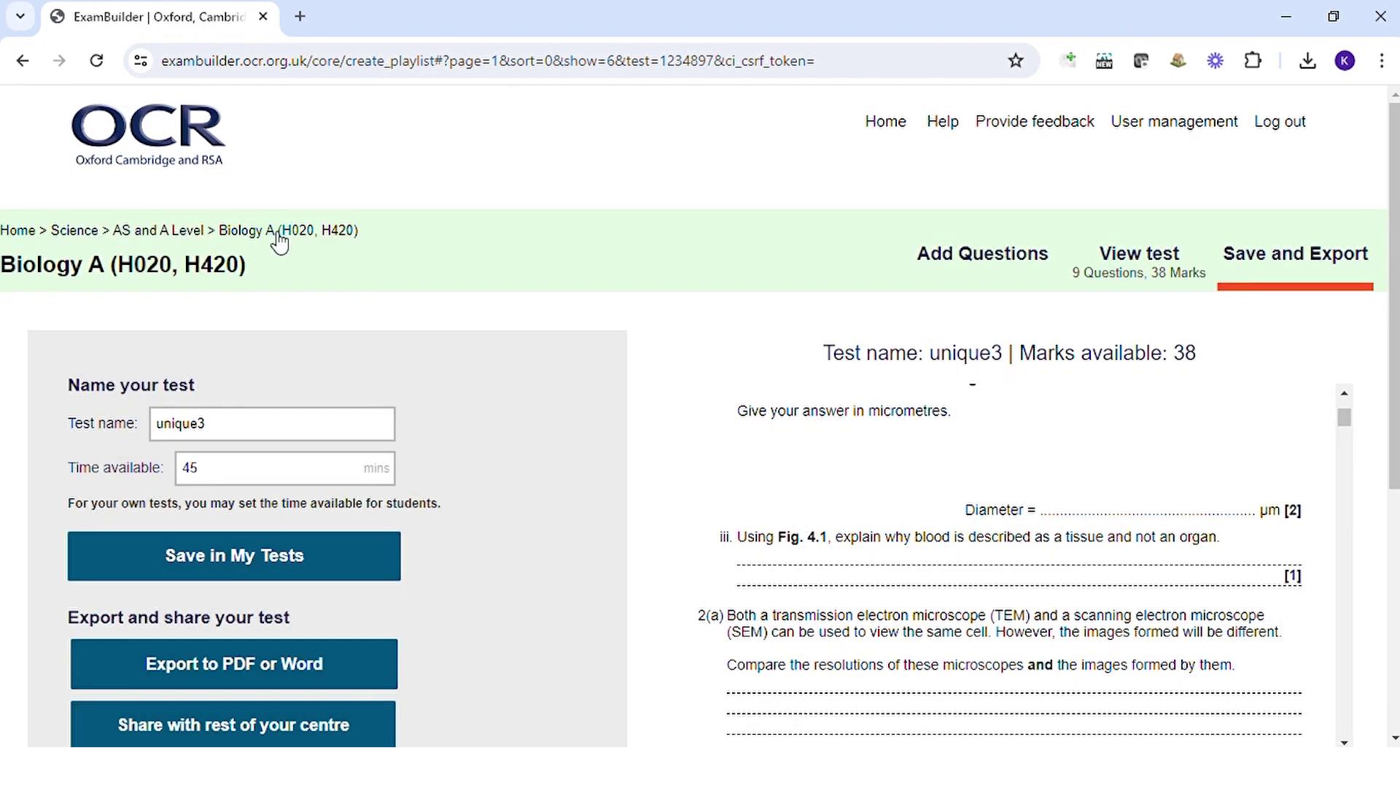
left_click(280, 232)
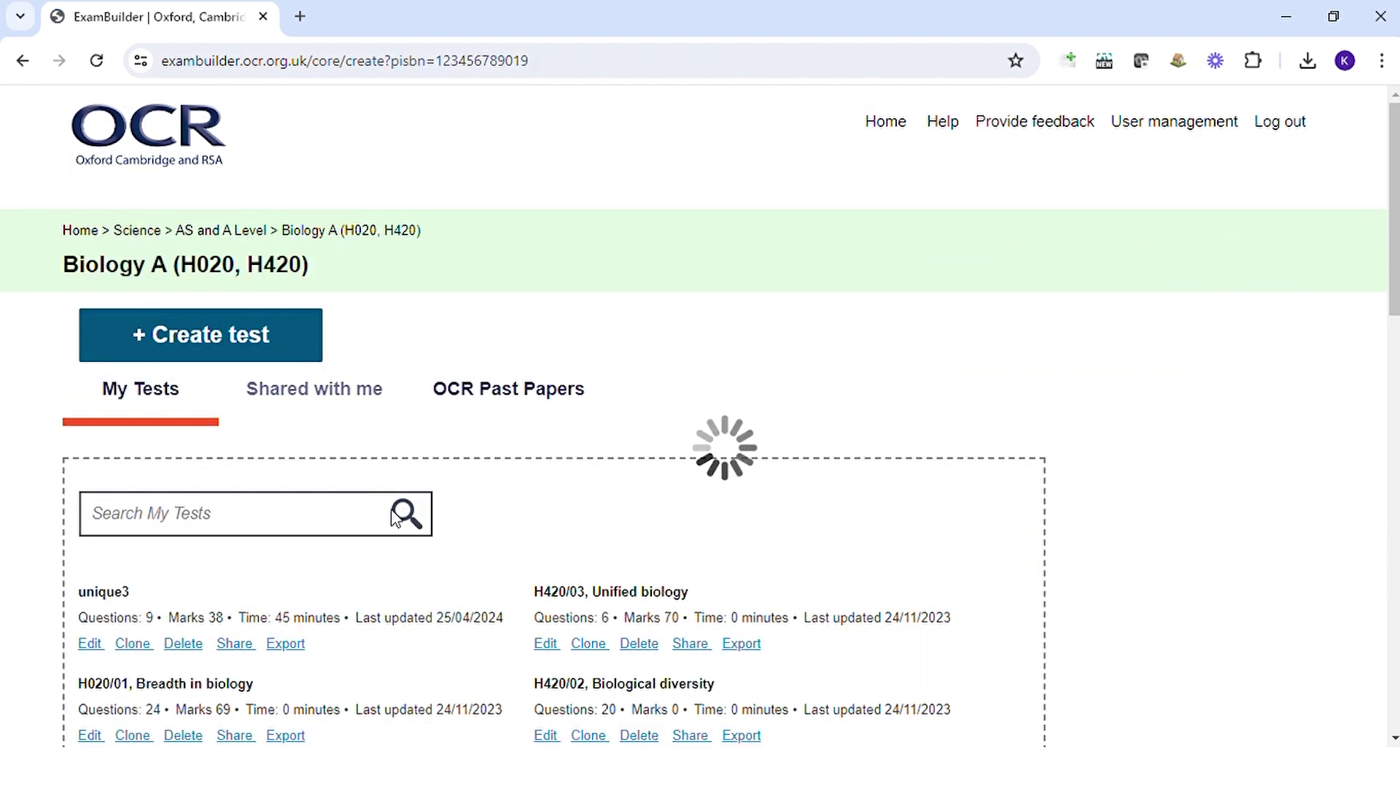
Open 'unique3' for editing and check the clone's test name on the save page
scroll(370, 496, "down", 1)
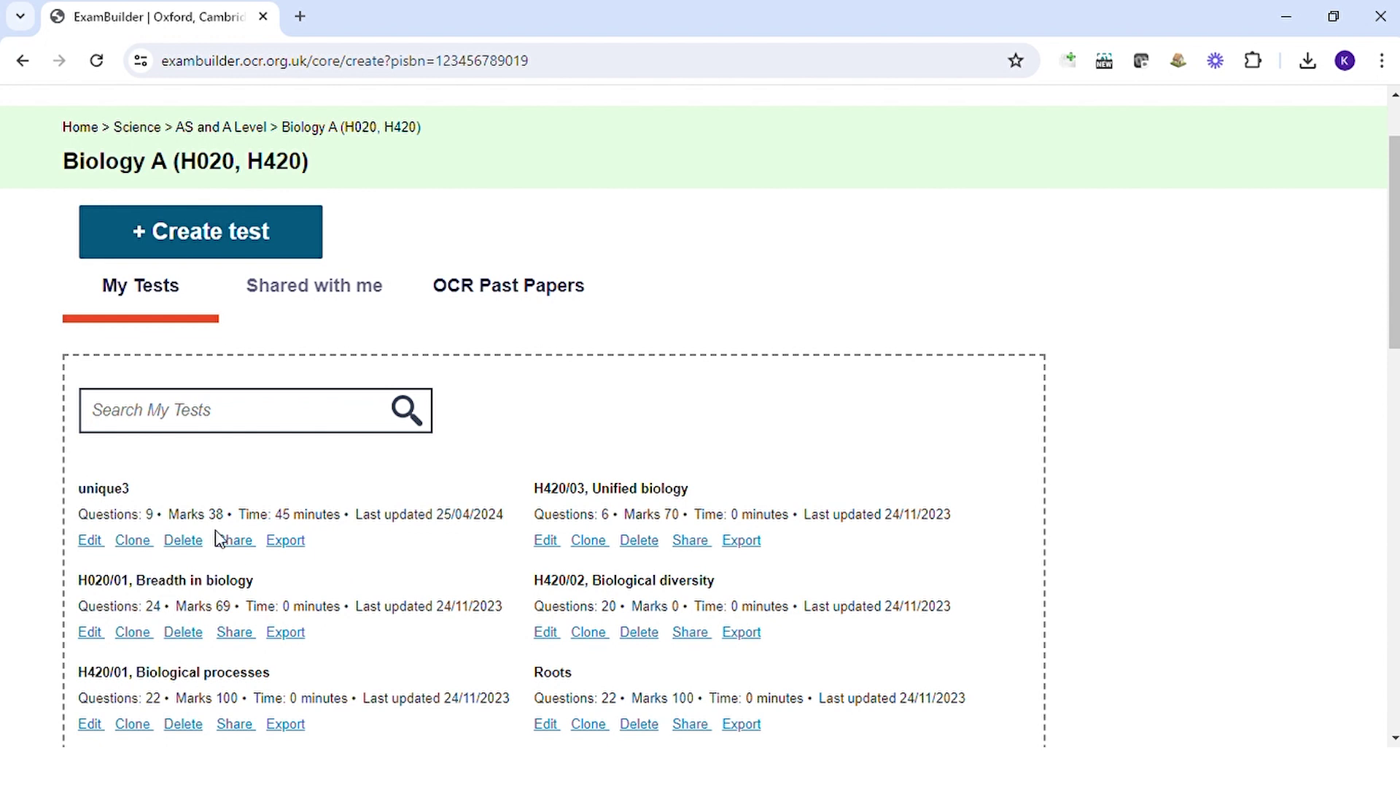
left_click(138, 541)
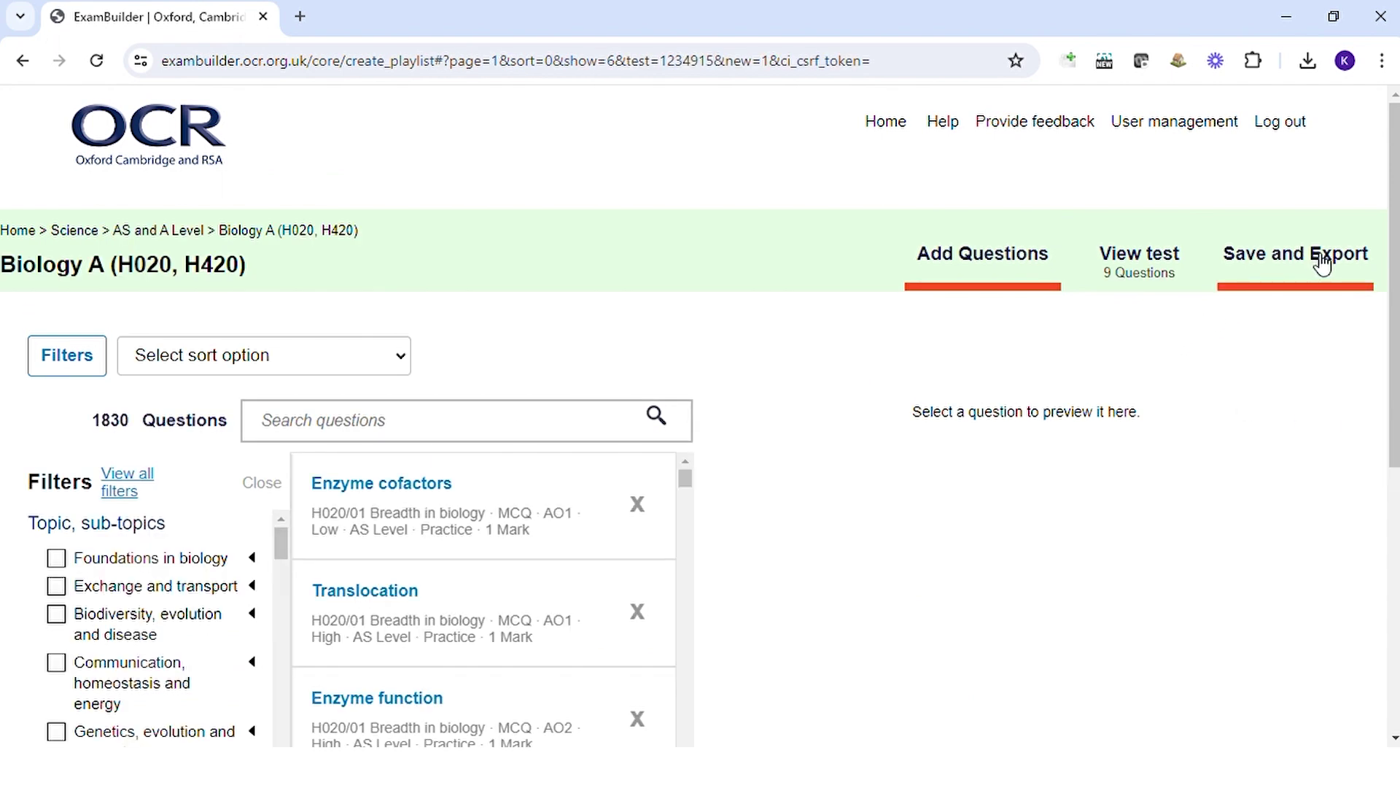
left_click(1325, 264)
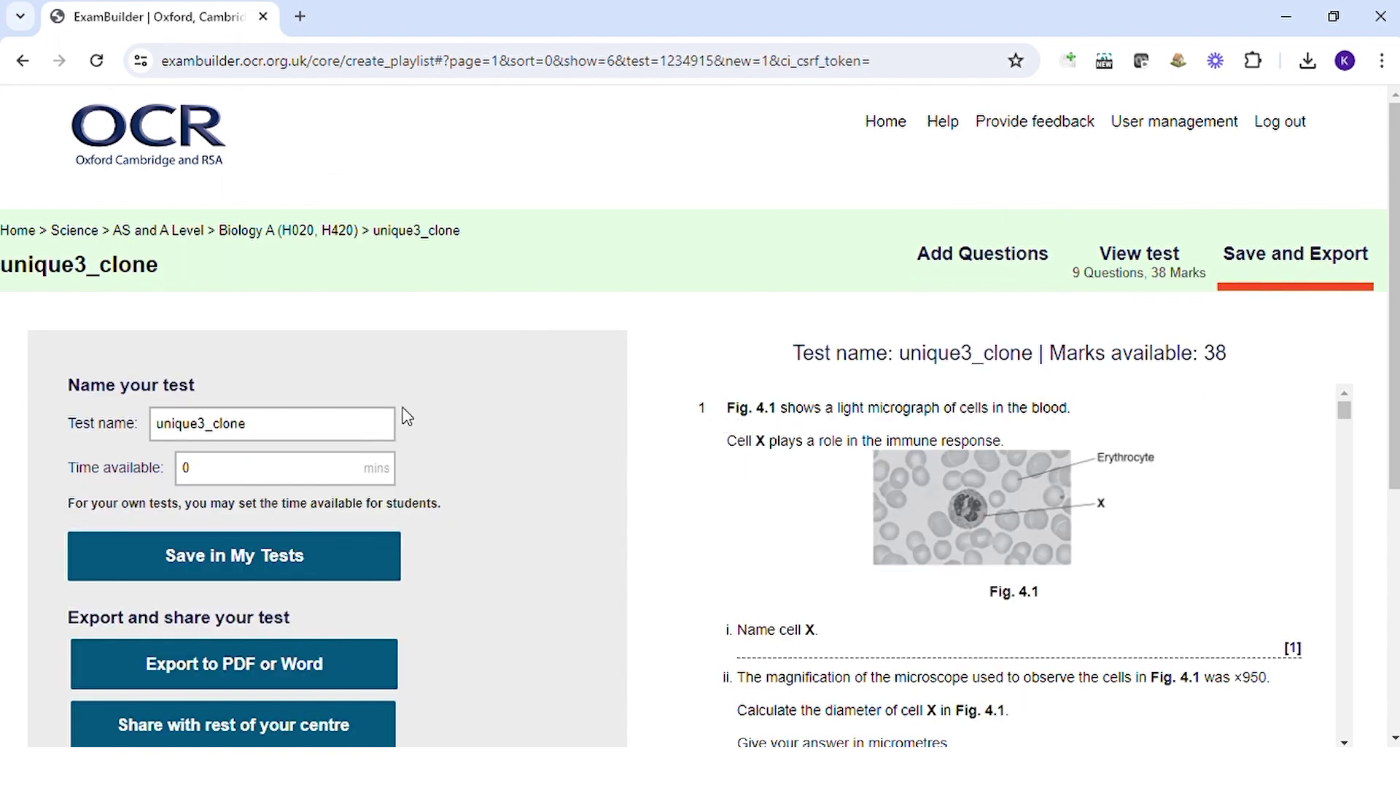
left_click_drag(206, 430, 115, 435)
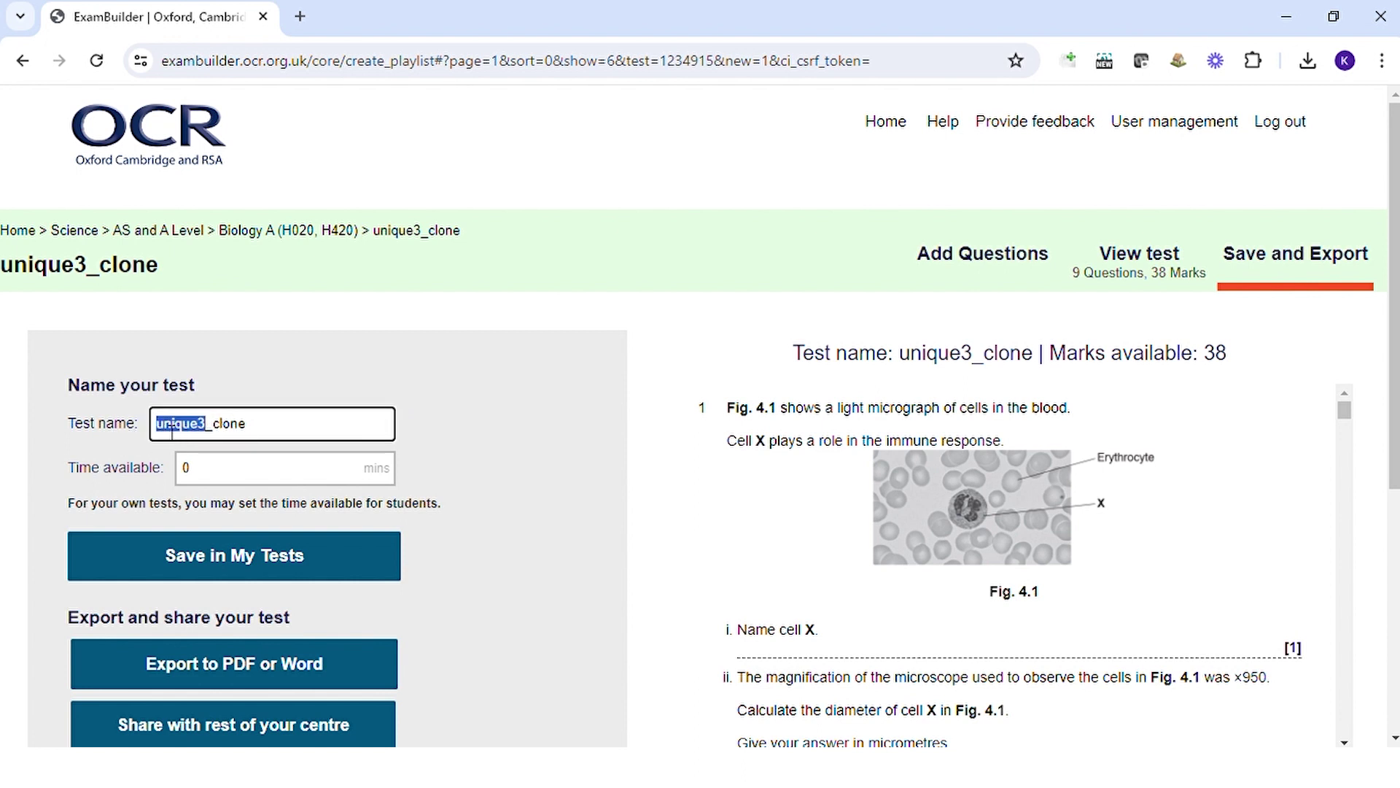
left_click(278, 430)
Remove the Enzyme cofactors question and move the first question further down
left_click(984, 268)
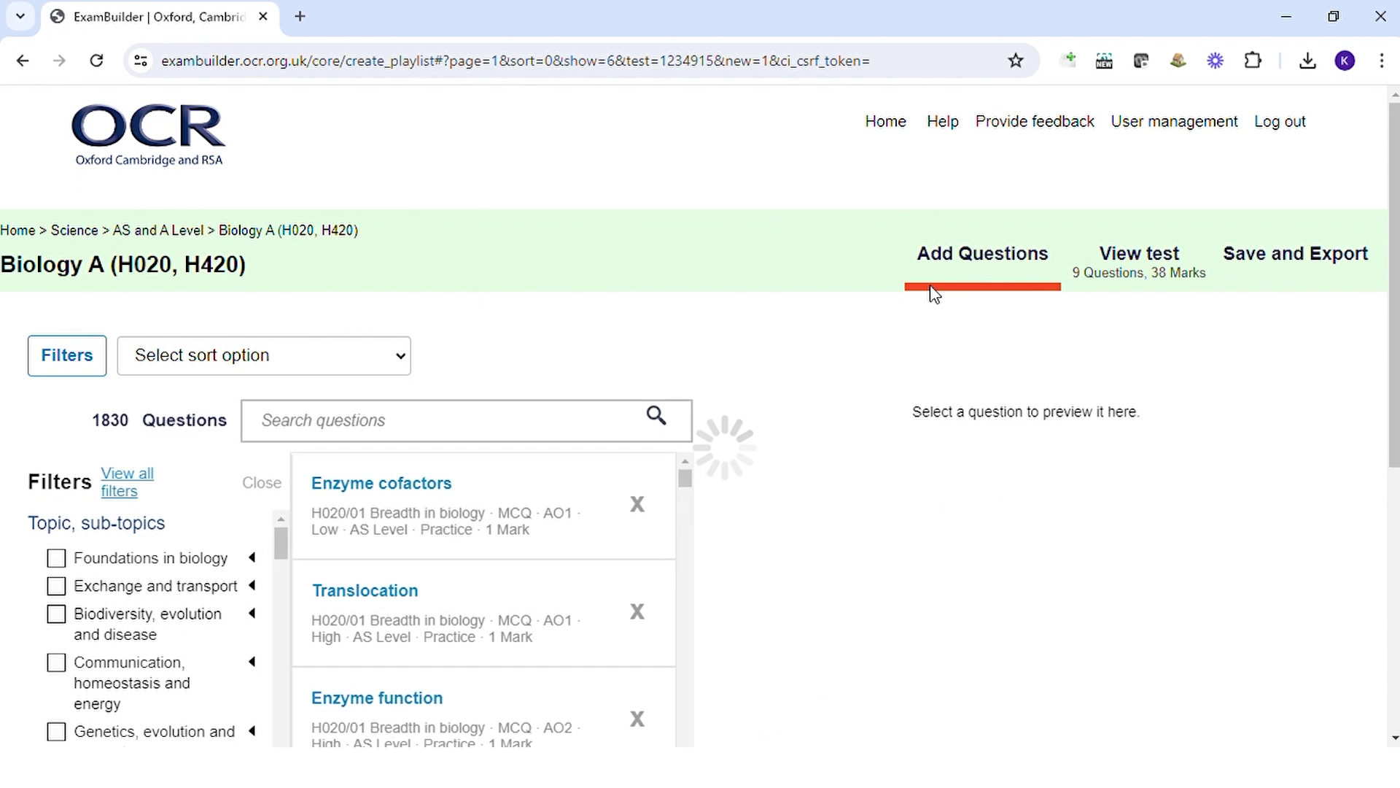
left_click(653, 515)
left_click(1153, 269)
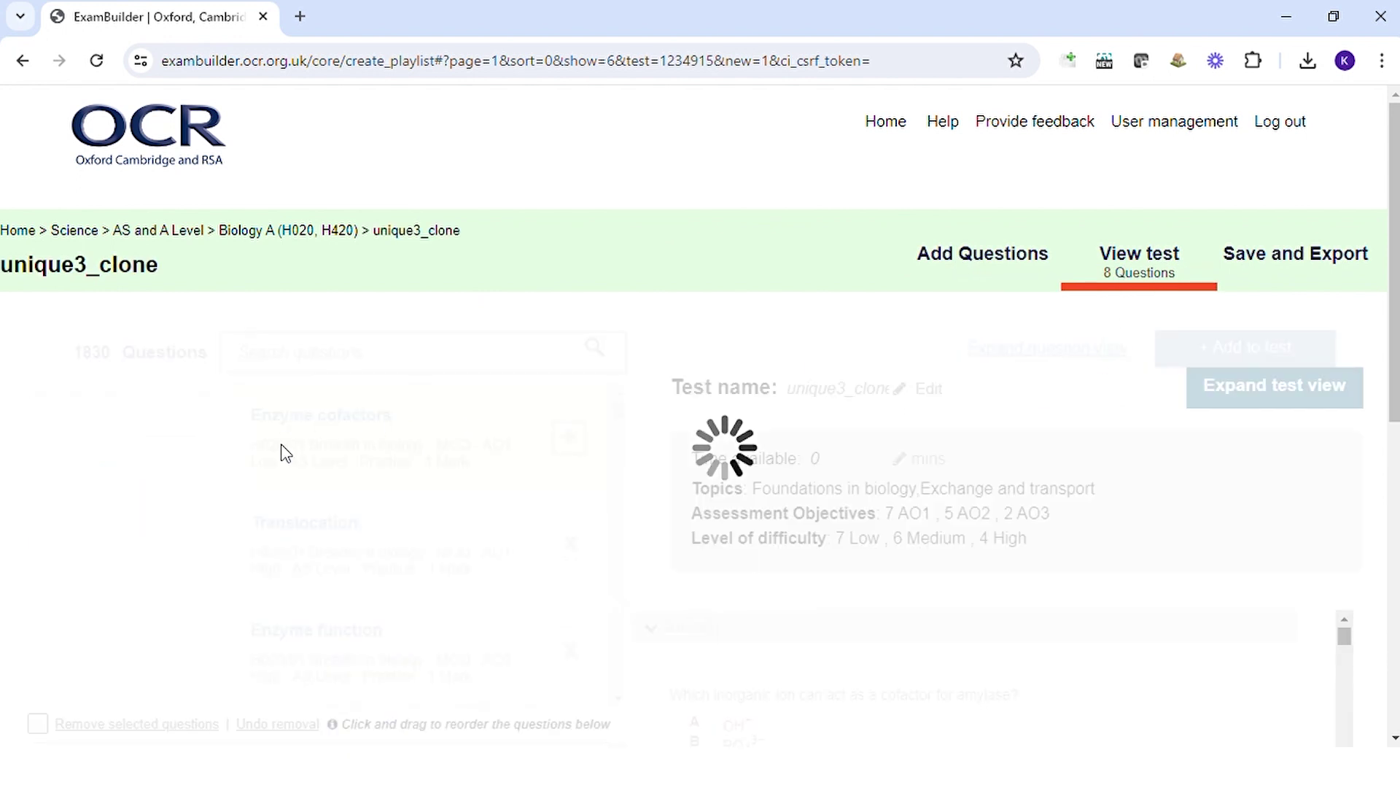
left_click_drag(344, 443, 357, 551)
Trim the test name to 'ique3_clone' and save it to My Tests
left_click(1296, 253)
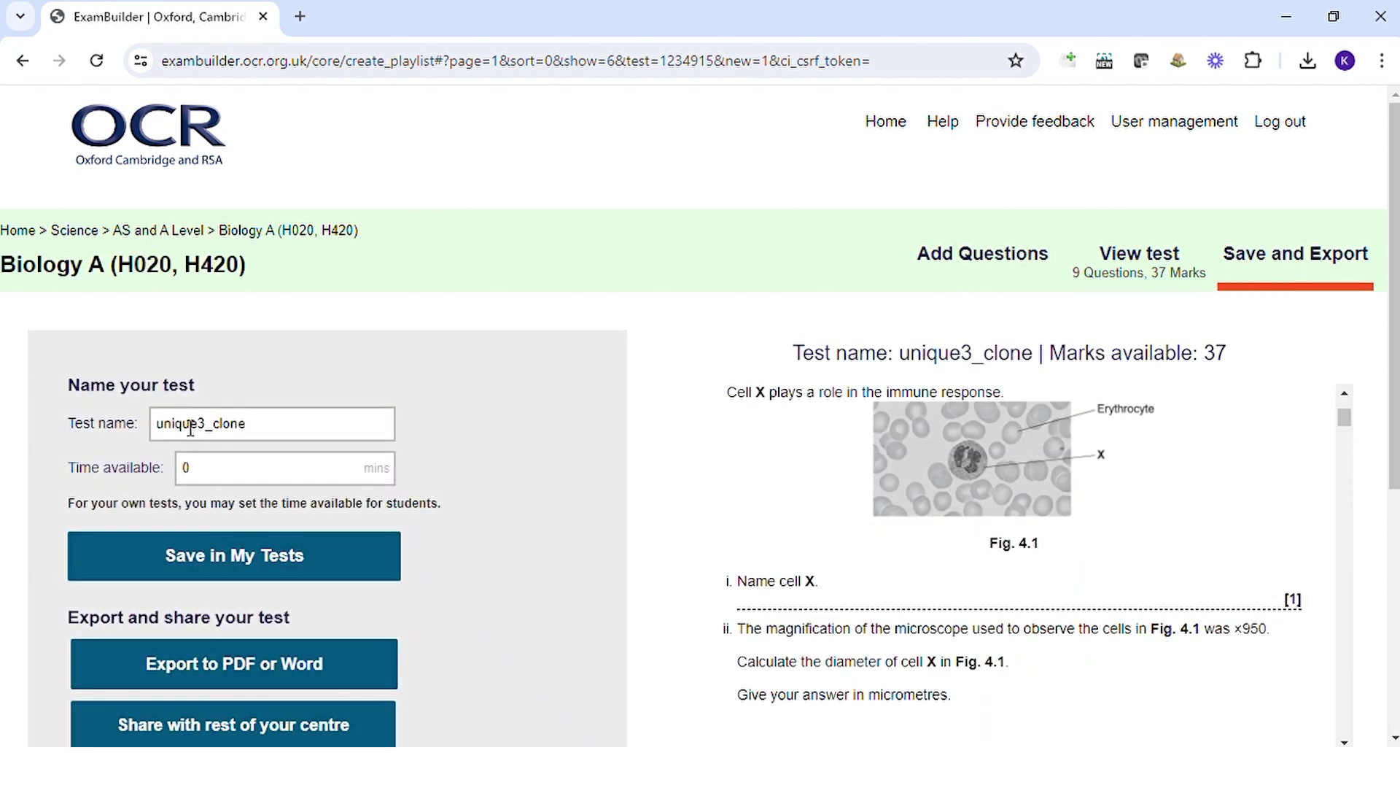
left_click_drag(171, 426, 109, 428)
key("BackSpace")
left_click(312, 557)
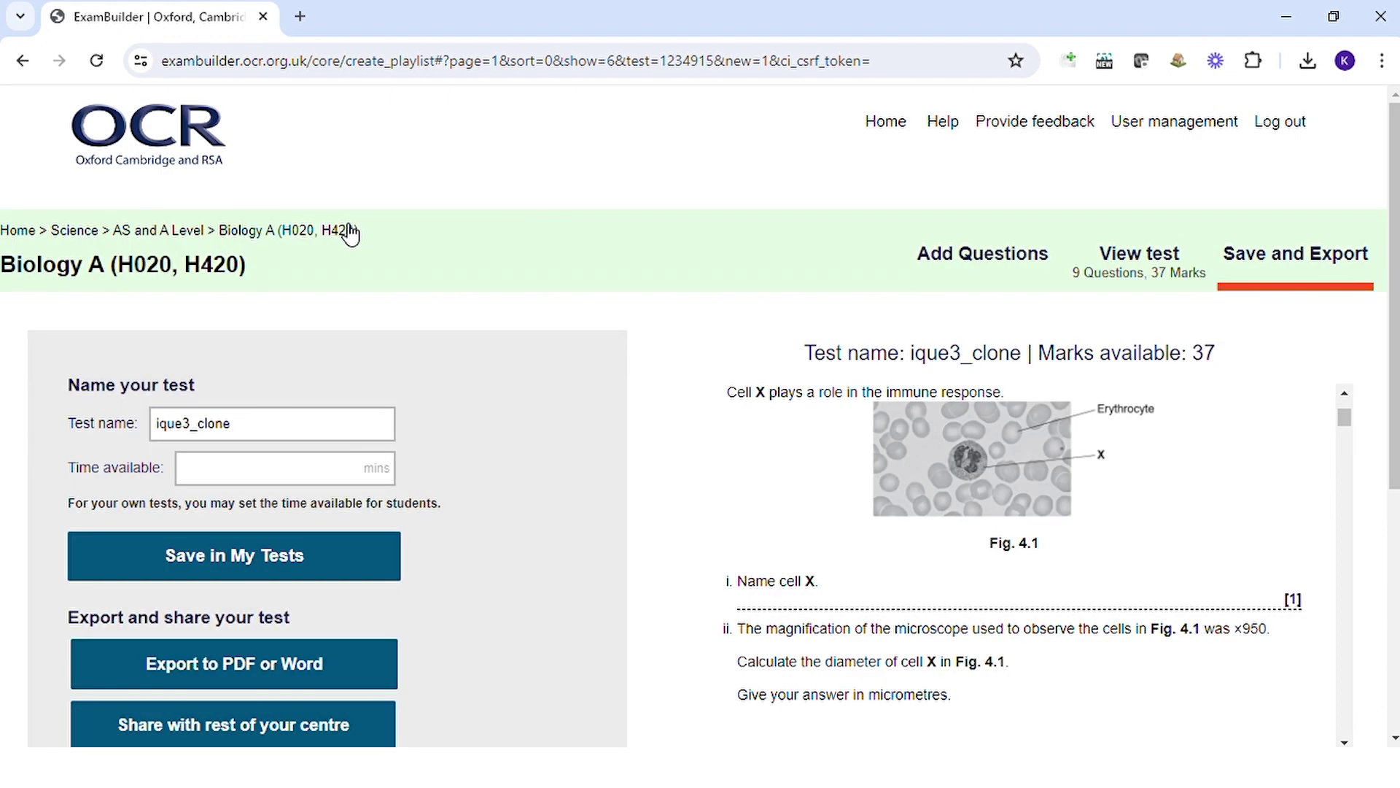
left_click(350, 229)
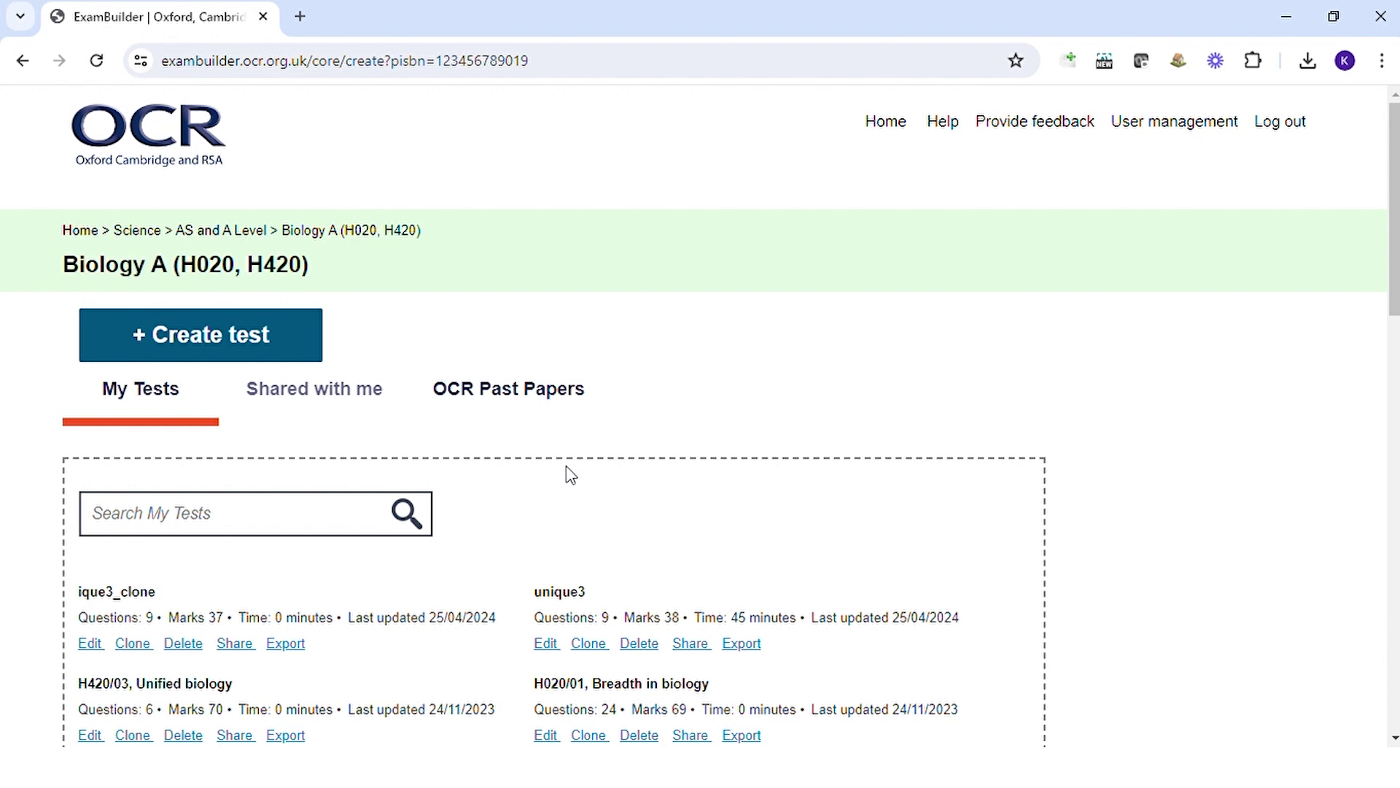
Delete 'ique3_clone' from My Tests, cancelling the first attempt before confirming the second
scroll(572, 475, "down", 1)
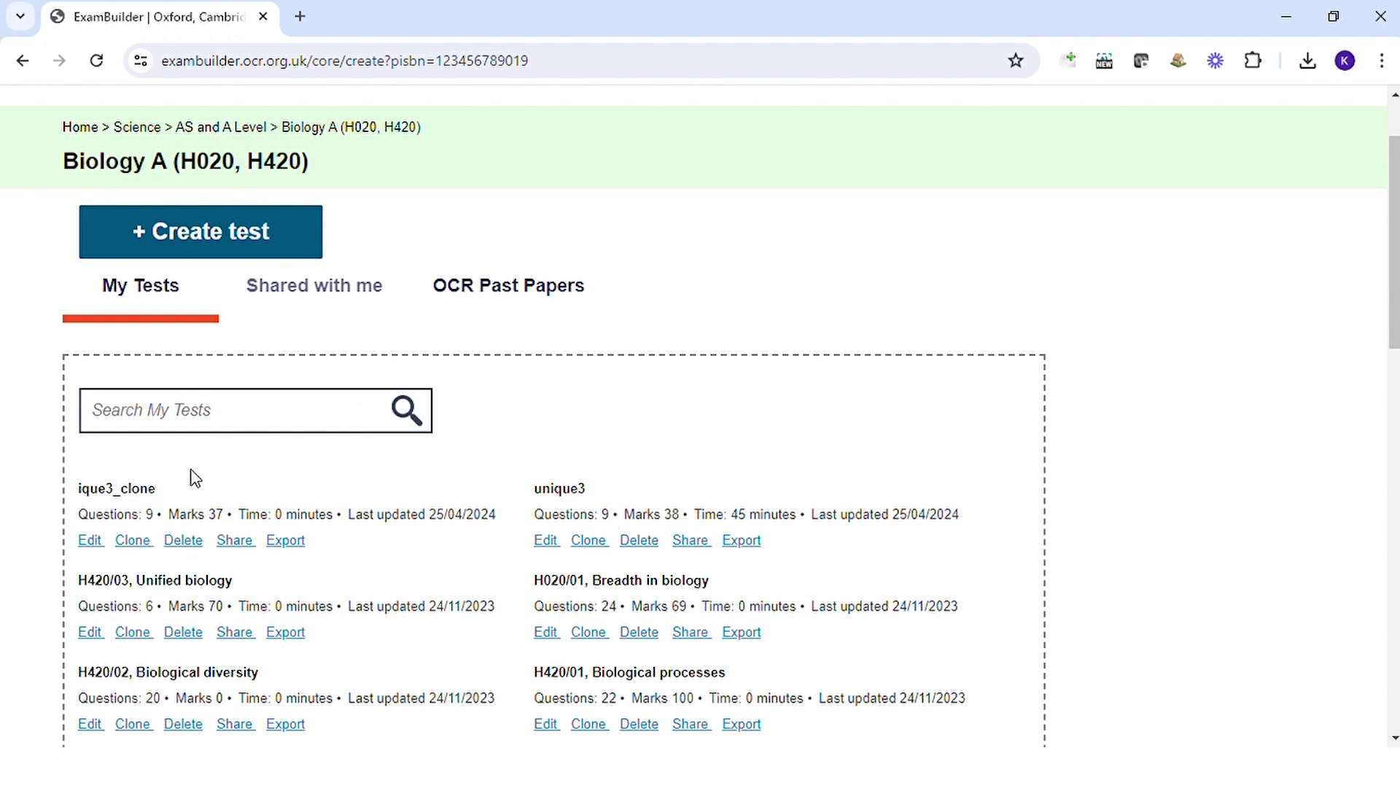
left_click(184, 541)
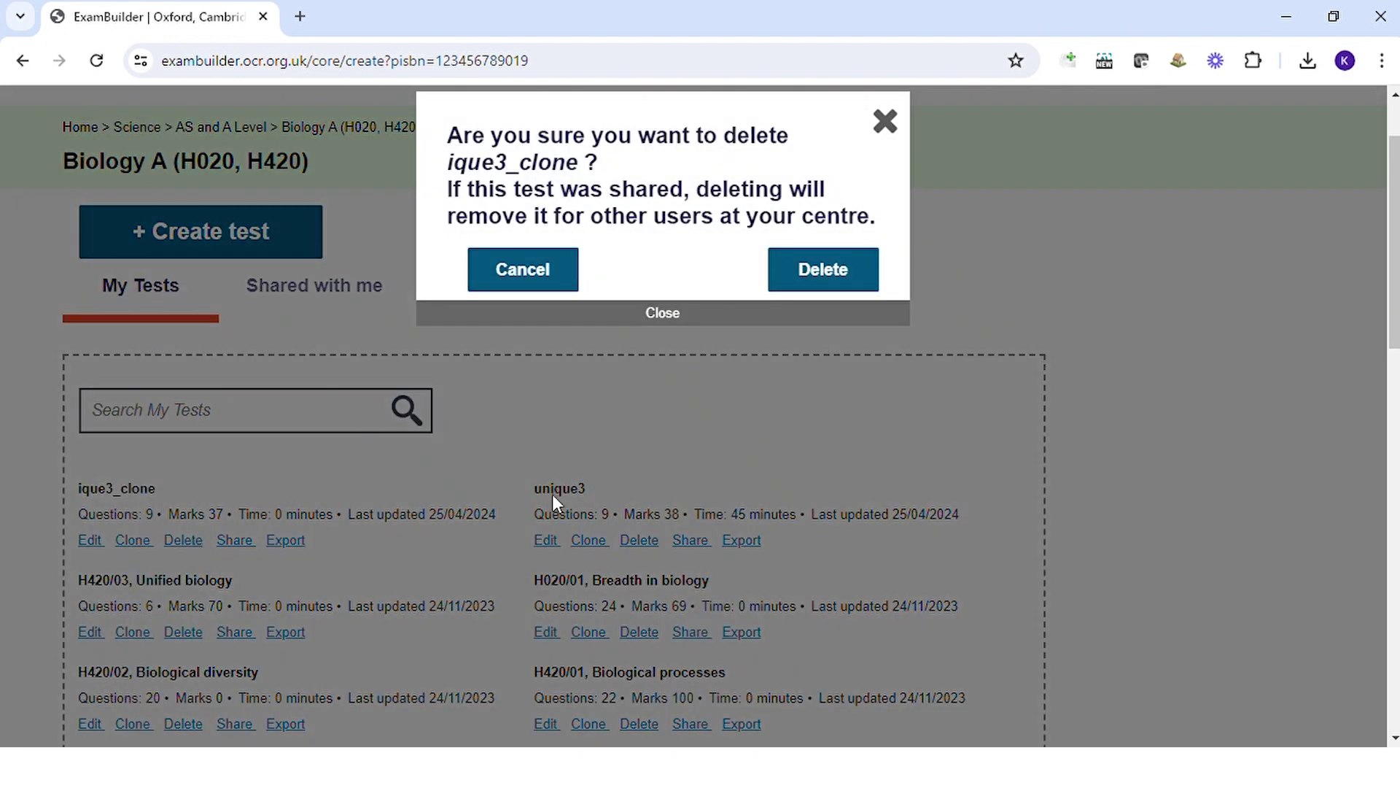
left_click(536, 274)
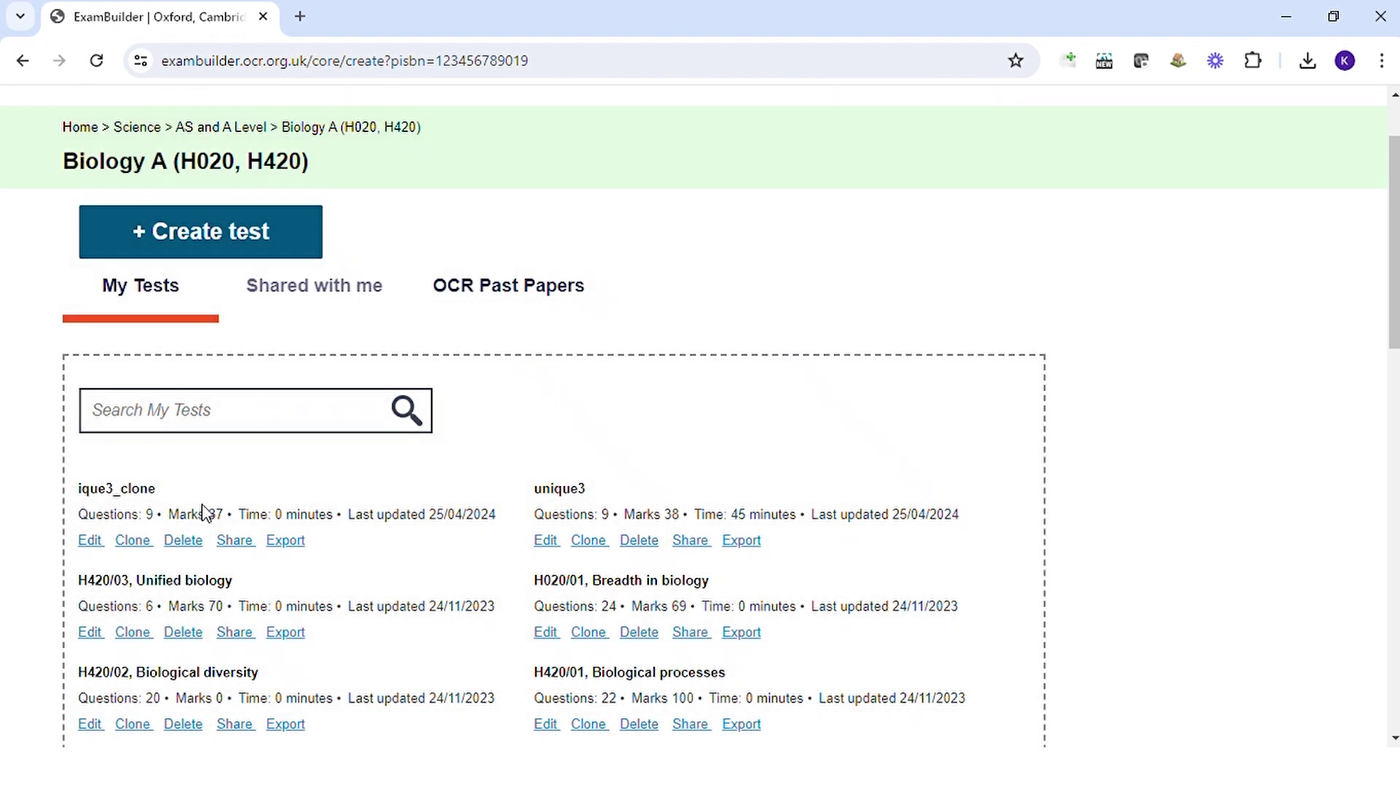
left_click(183, 540)
left_click(815, 274)
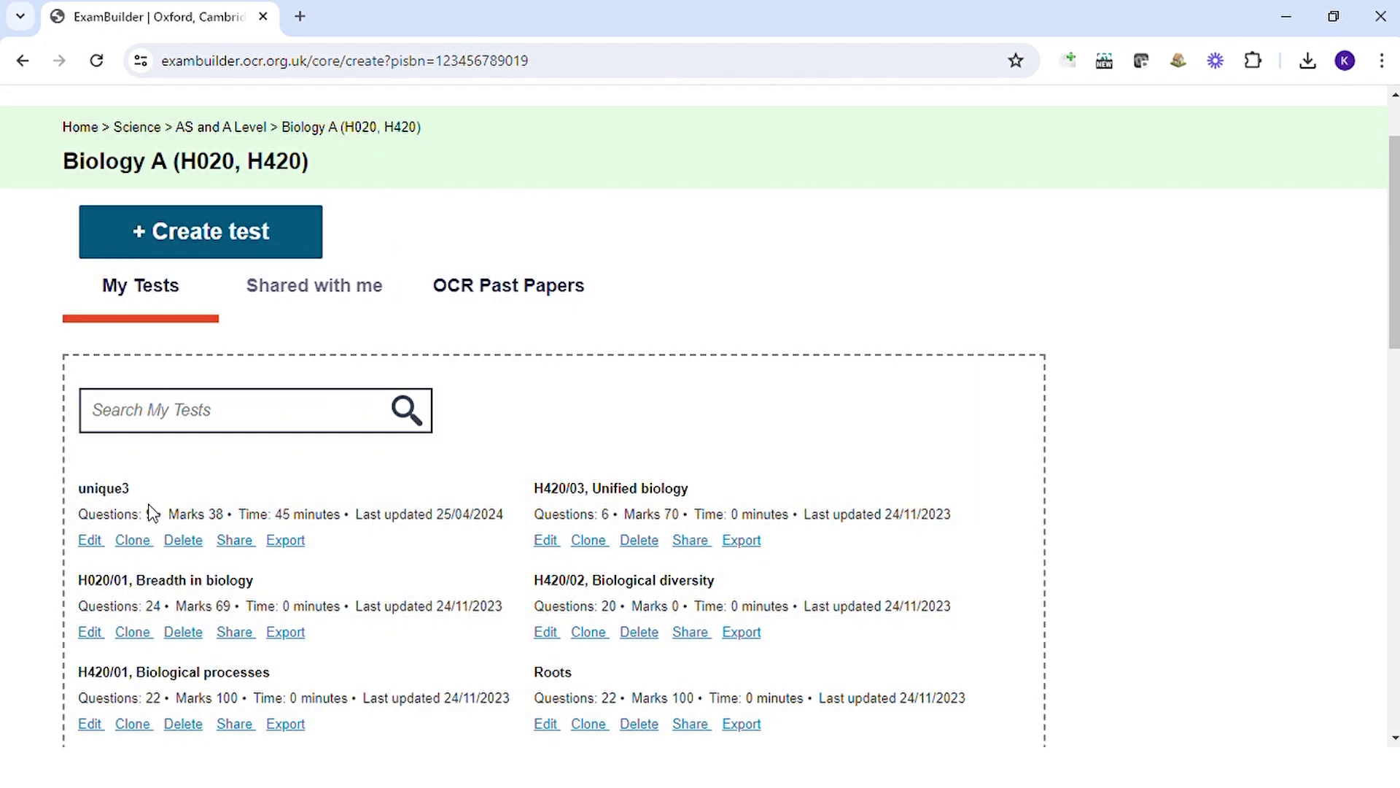
left_click(235, 540)
left_click(354, 299)
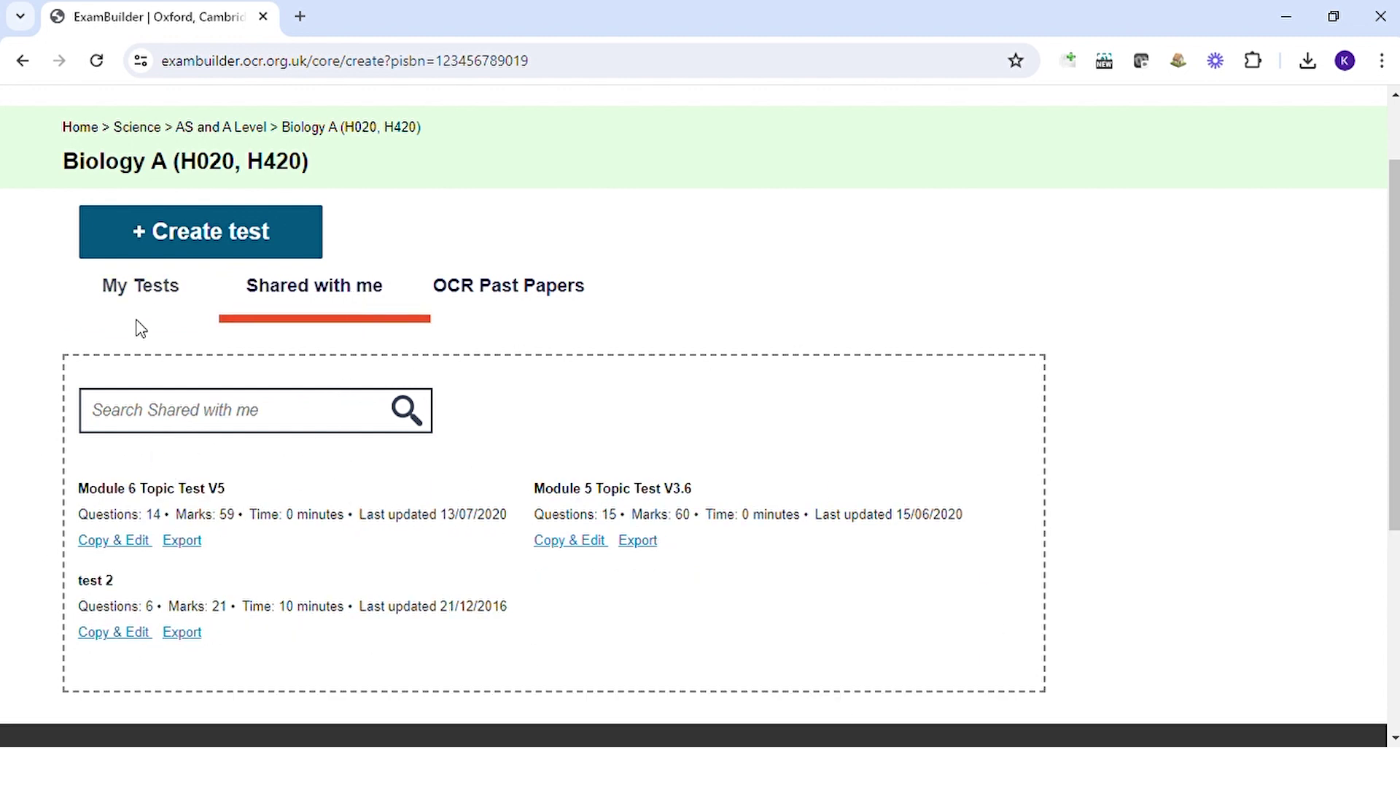
left_click(144, 292)
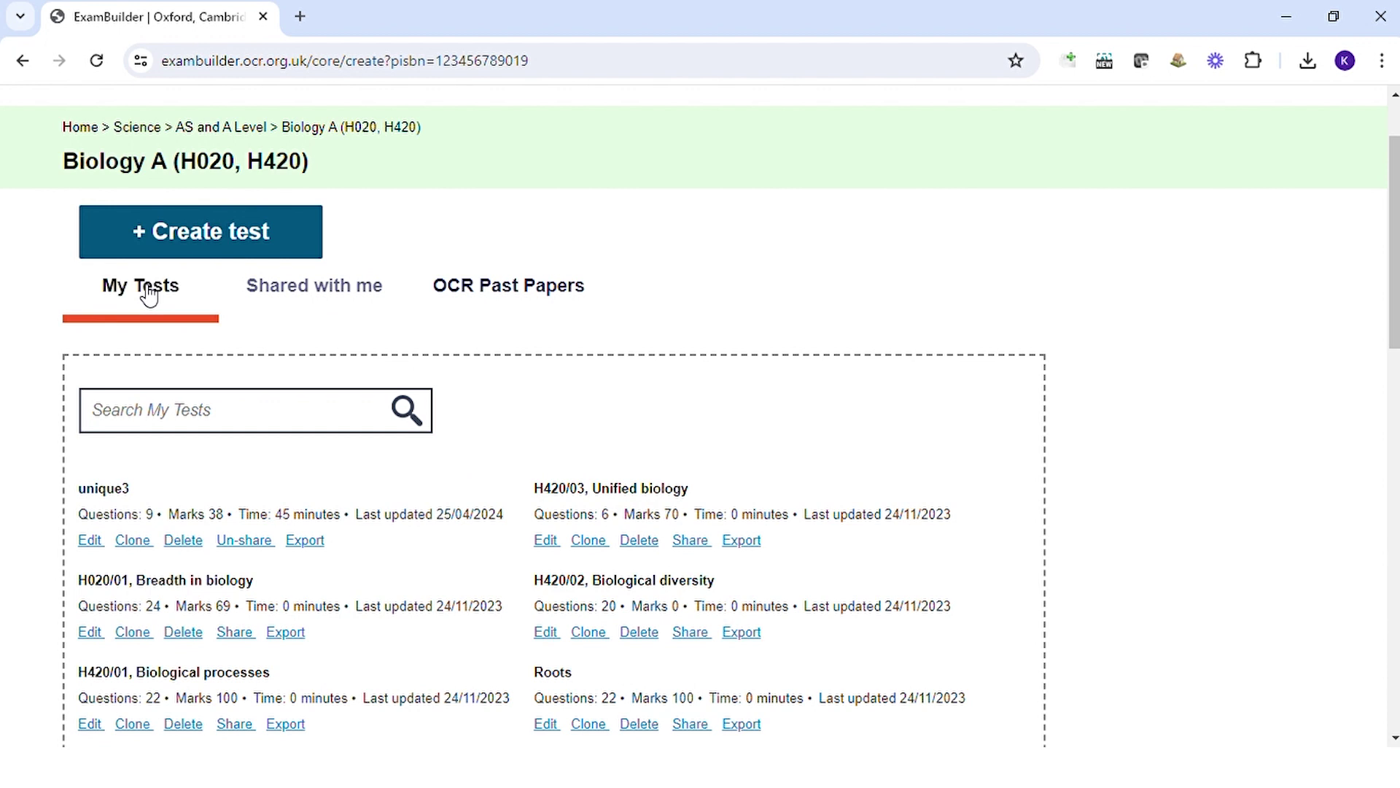
left_click(244, 541)
left_click(296, 550)
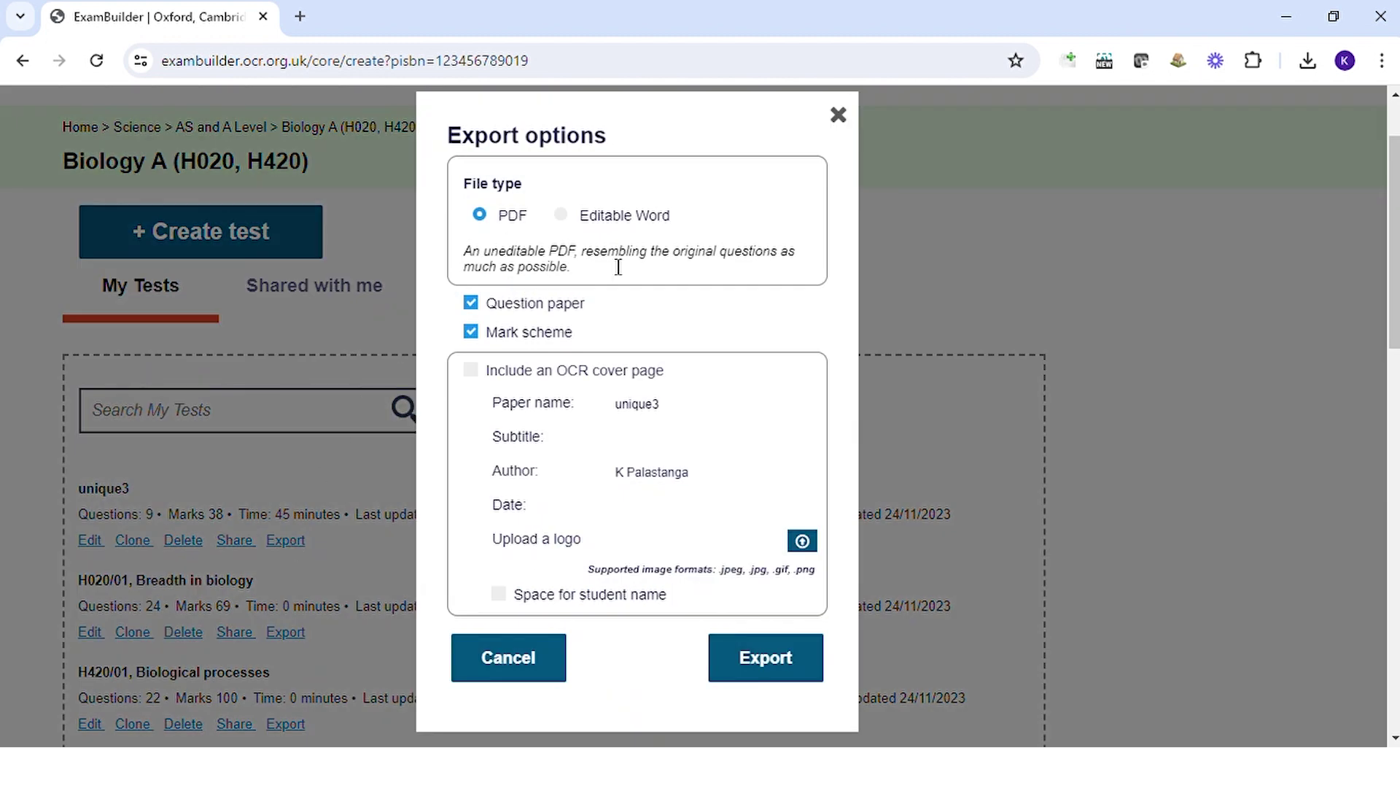
left_click(839, 115)
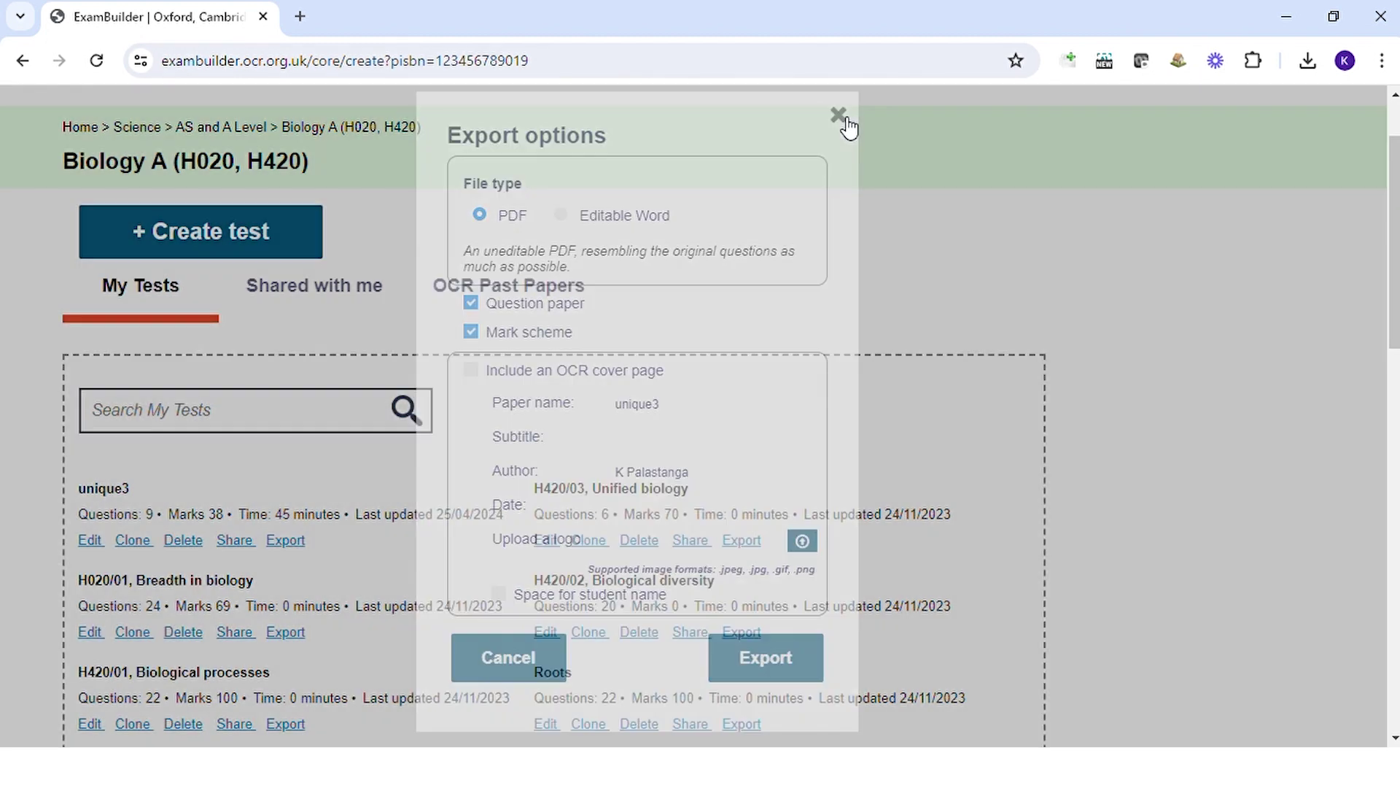
scroll(496, 459, "down", 10)
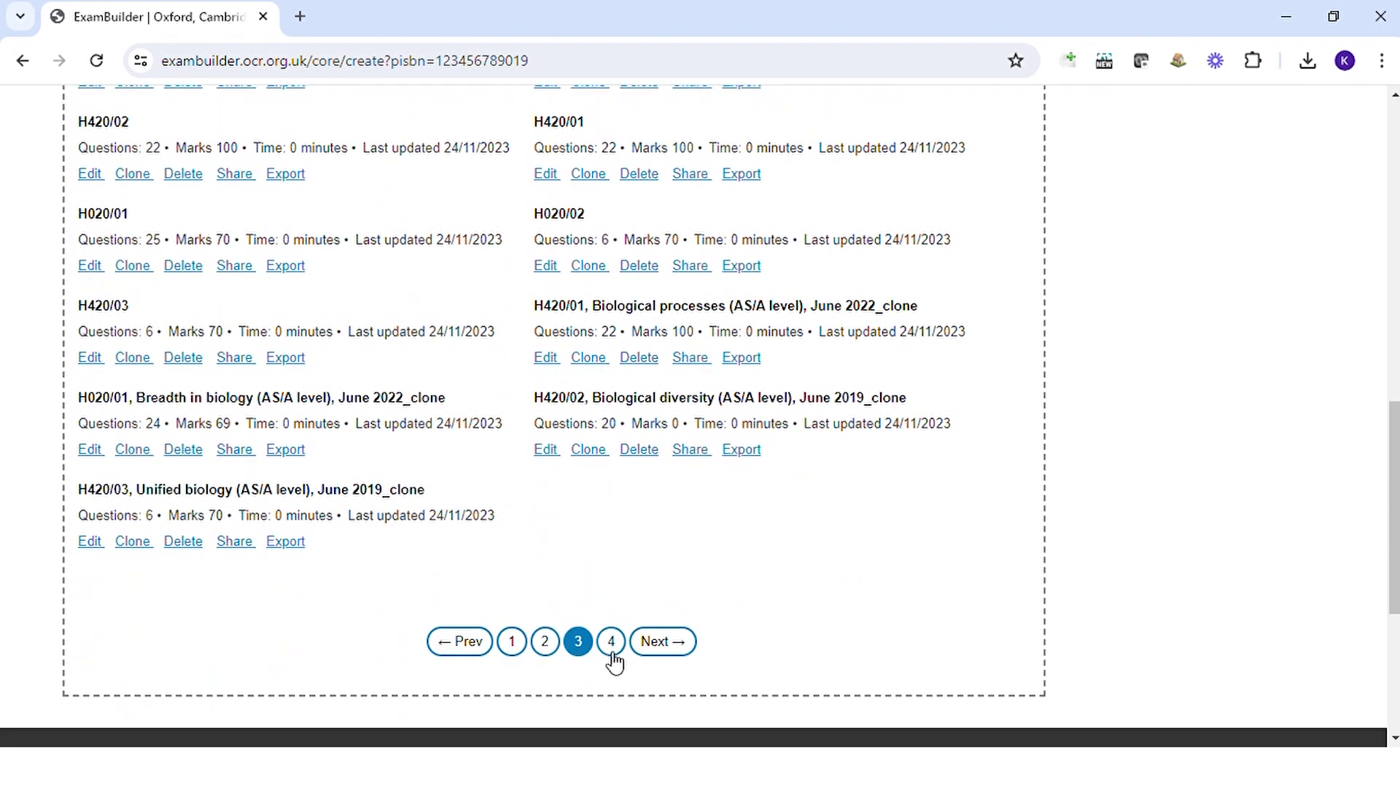
left_click(538, 649)
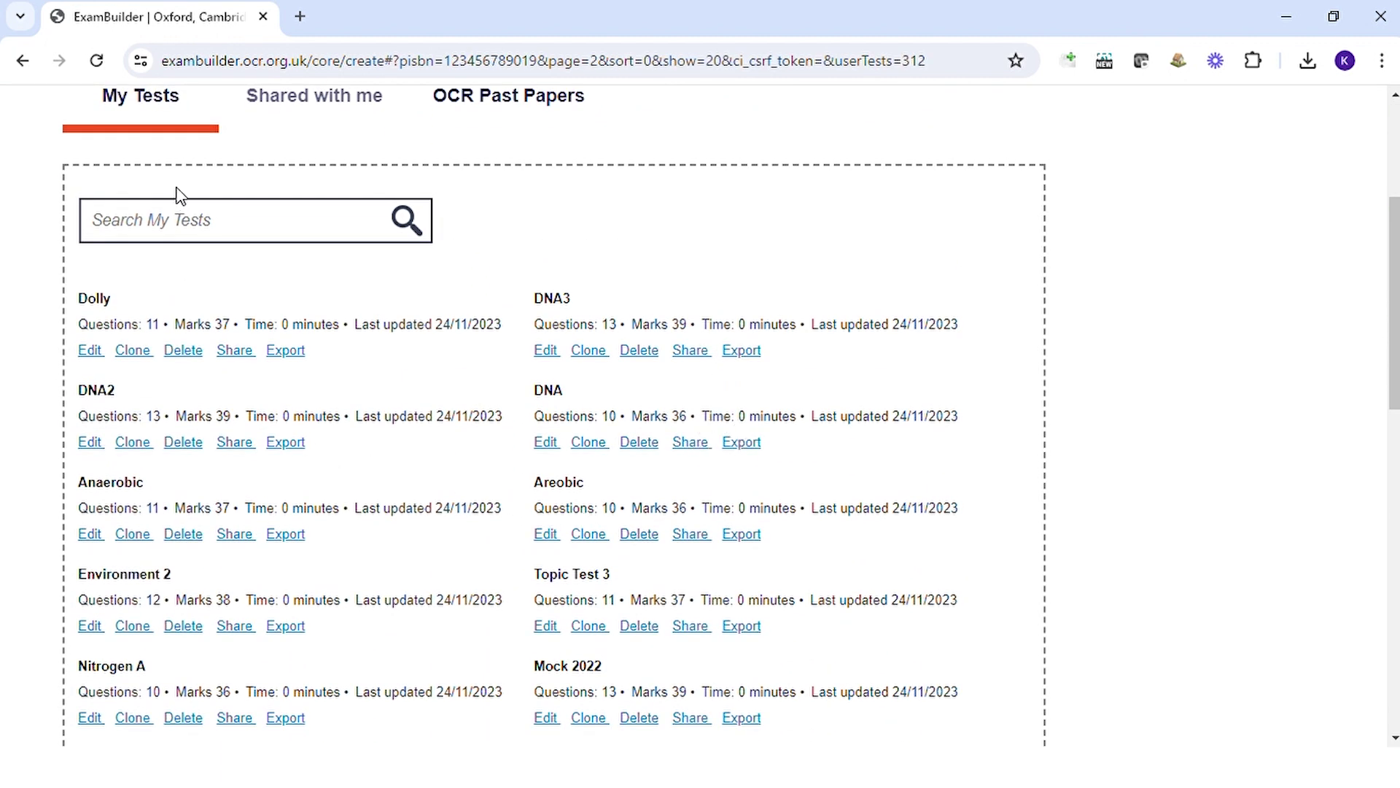
left_click(241, 232)
type("unique")
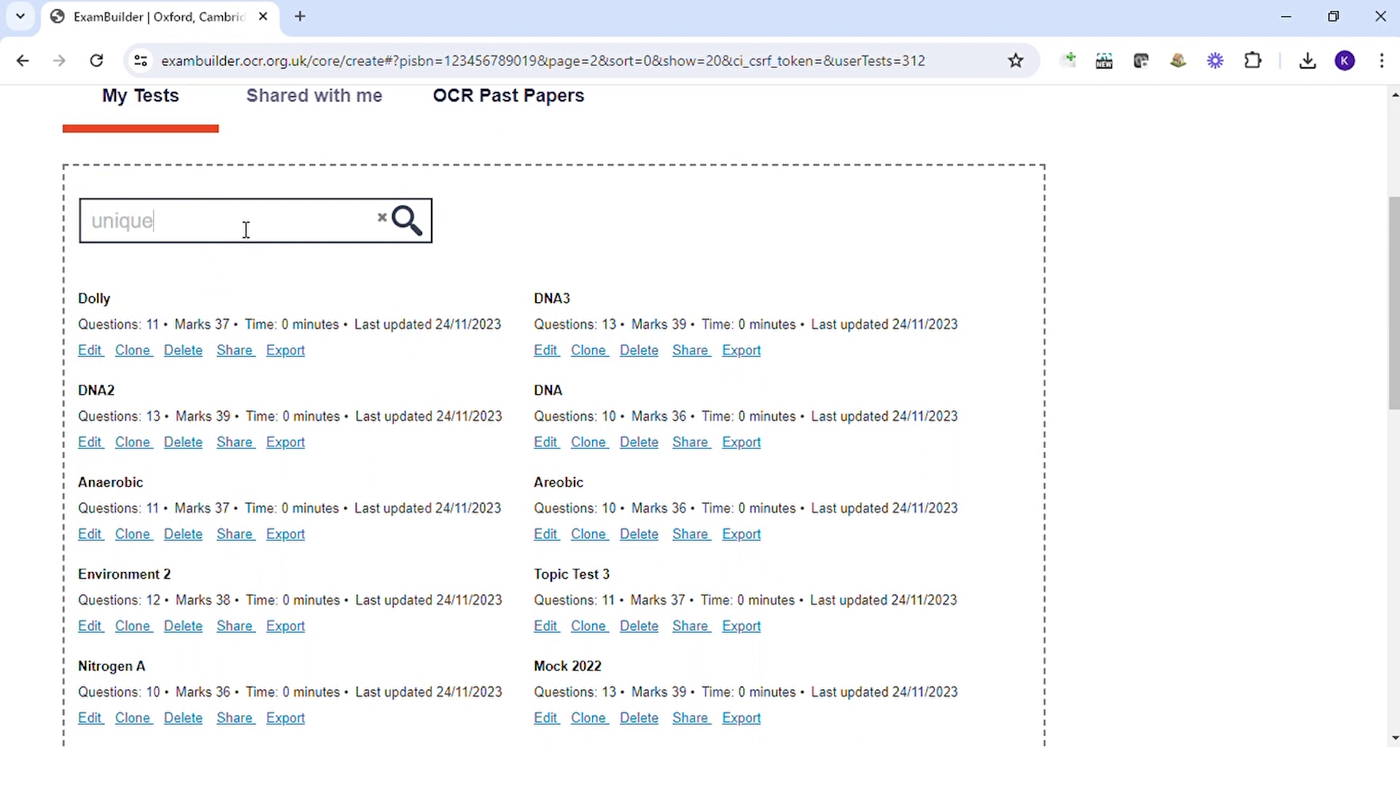
key("Return")
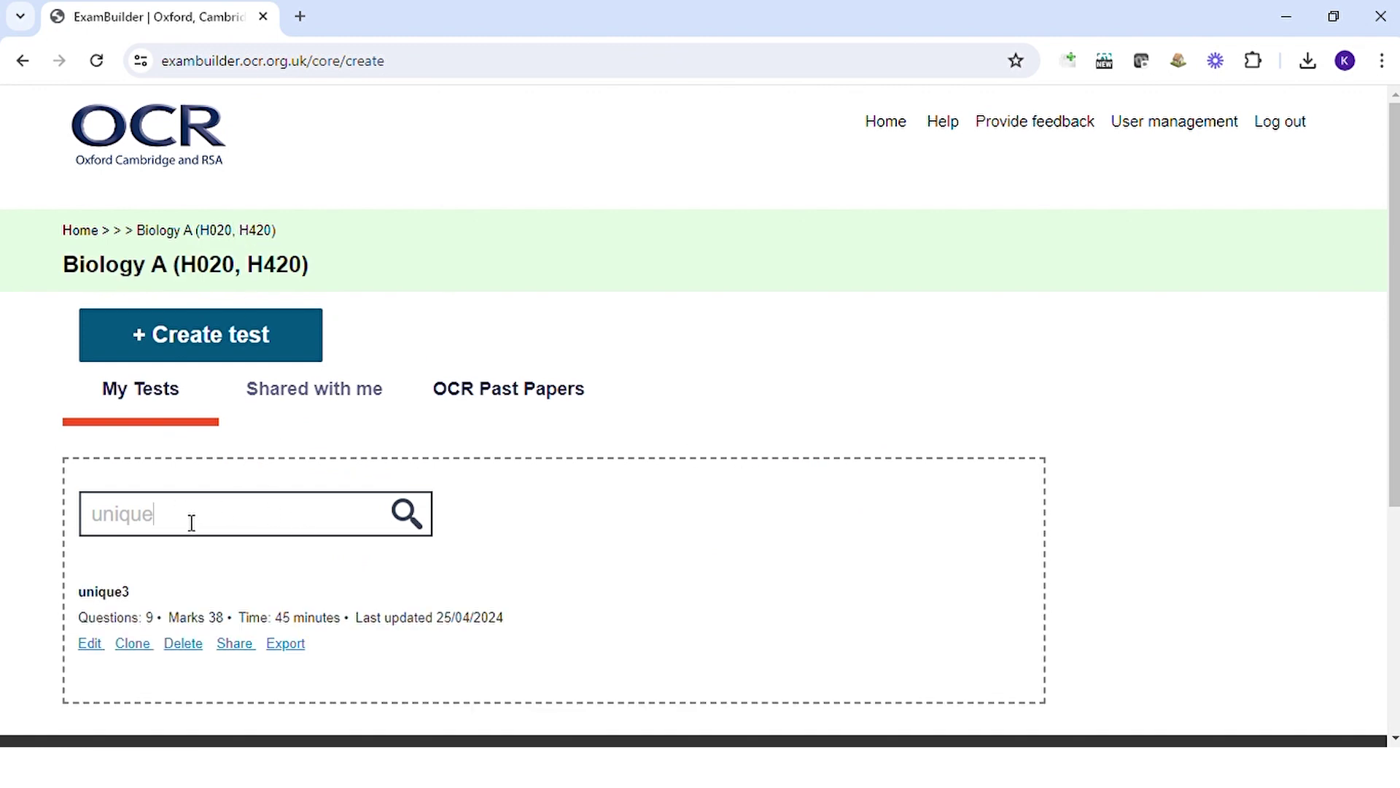
left_click_drag(191, 523, 4, 511)
key("BackSpace")
key("Return")
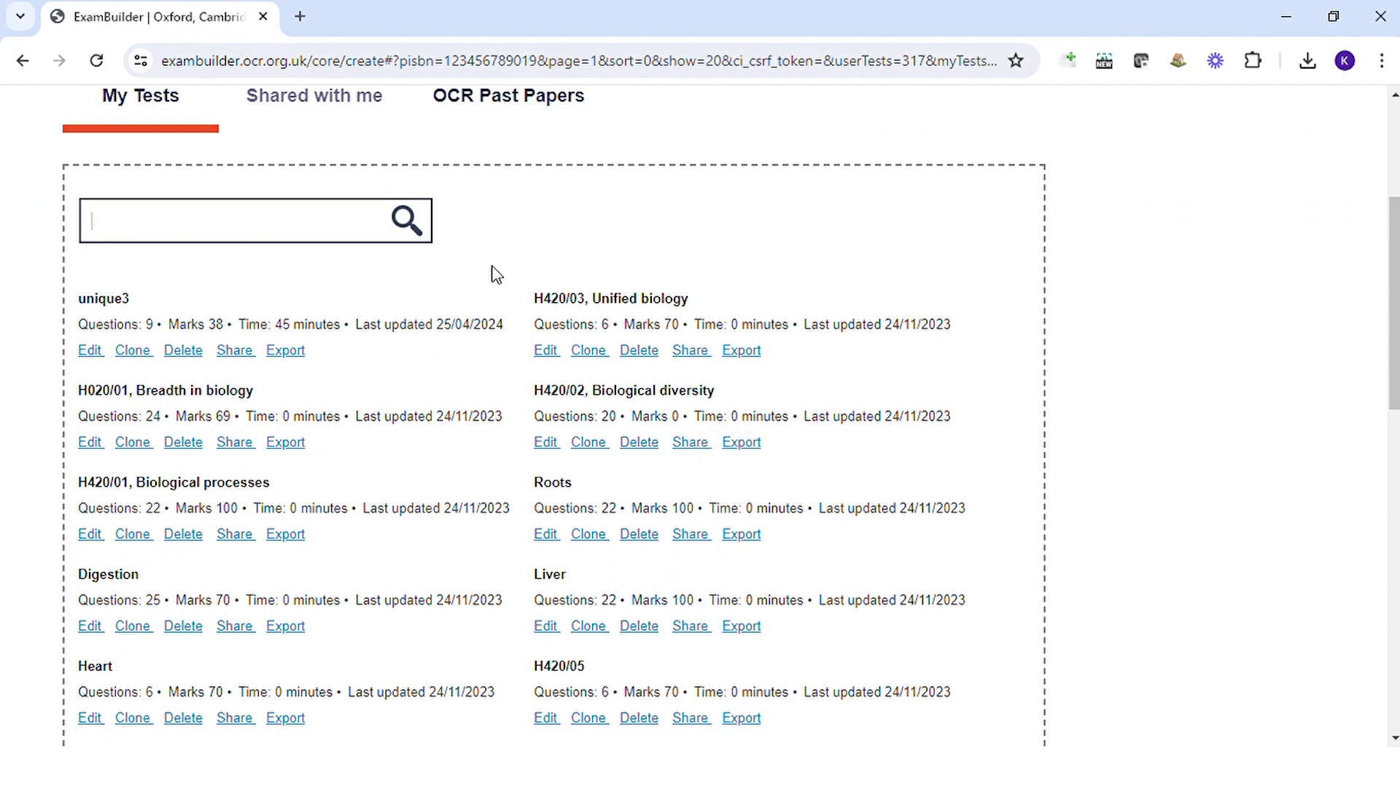
scroll(476, 503, "up", 1)
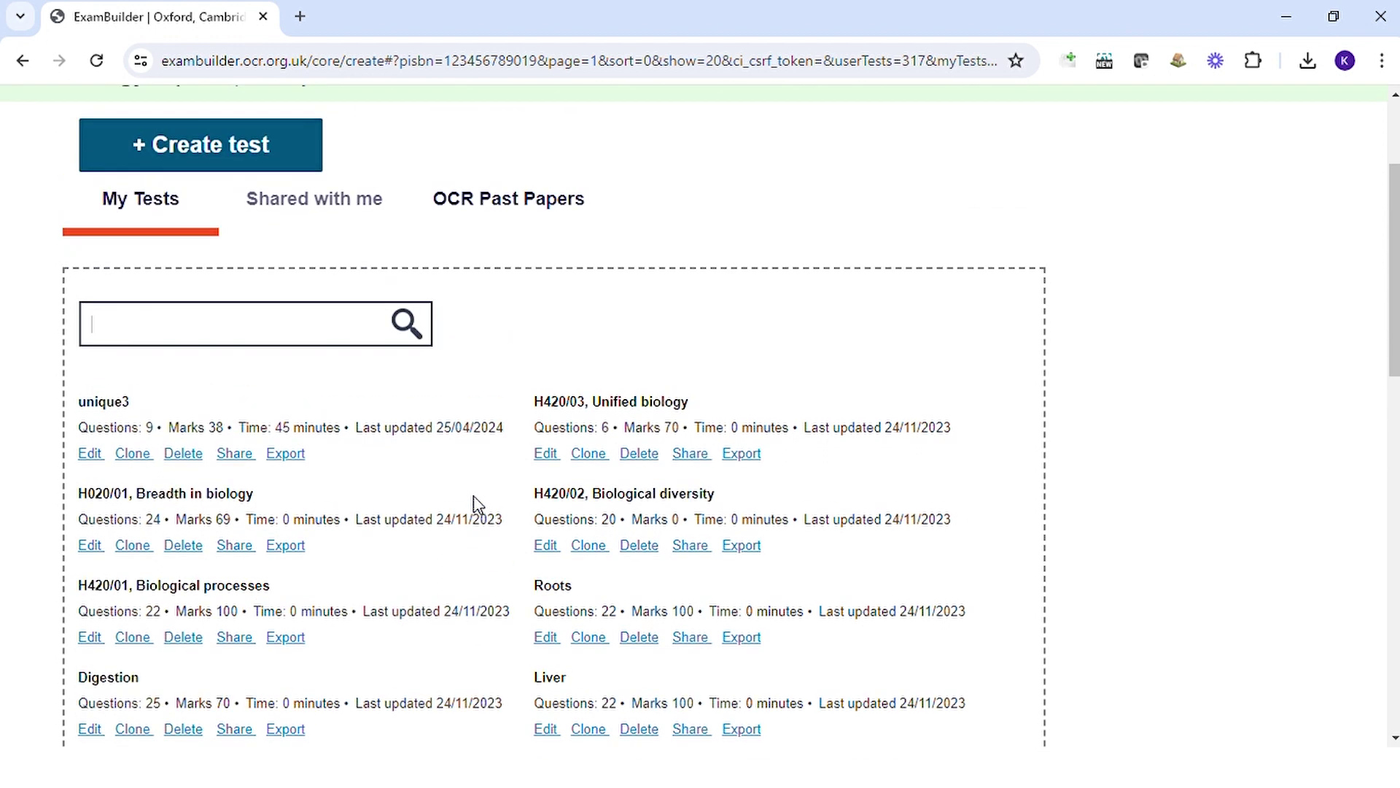
Show the Shared with me tests and briefly preview Module 6 Topic Test V5
left_click(353, 196)
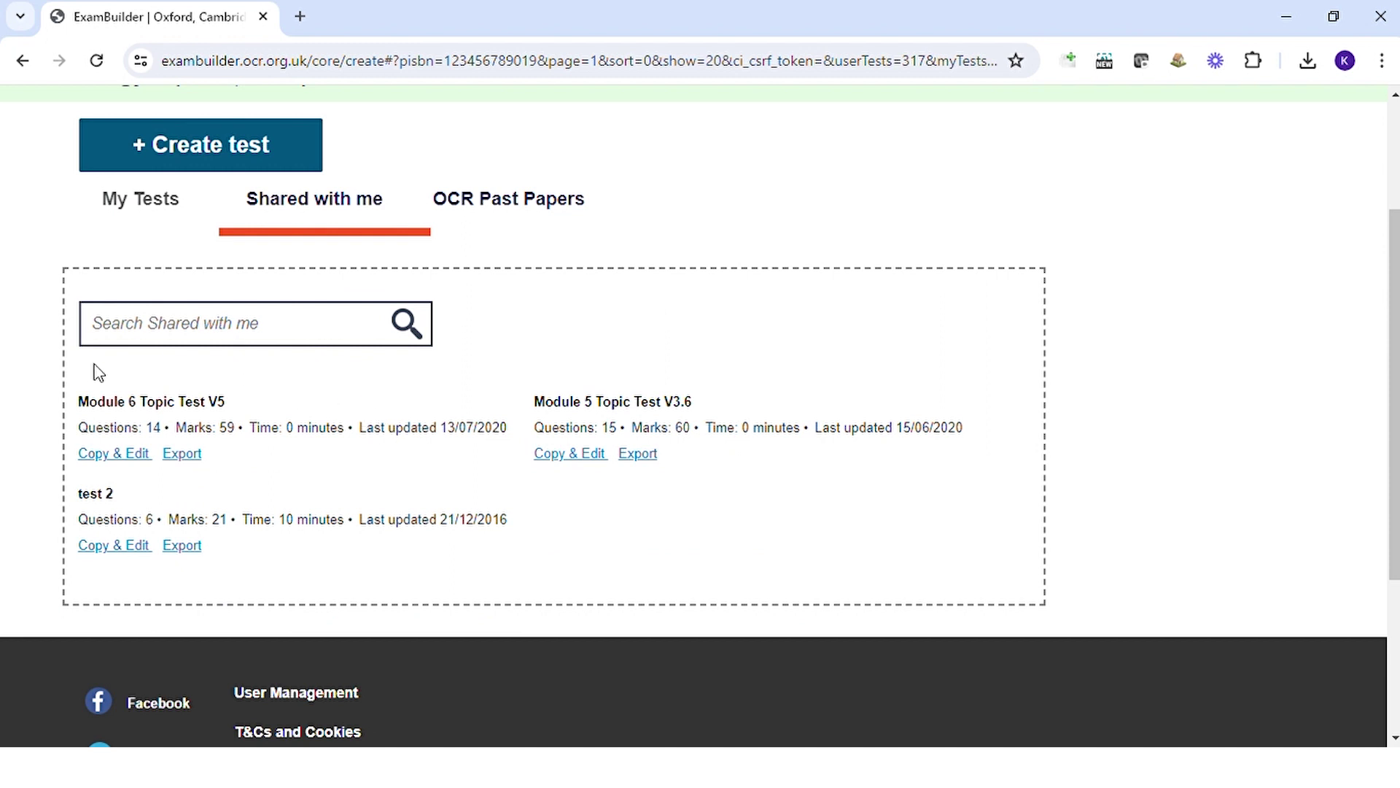
left_click(147, 403)
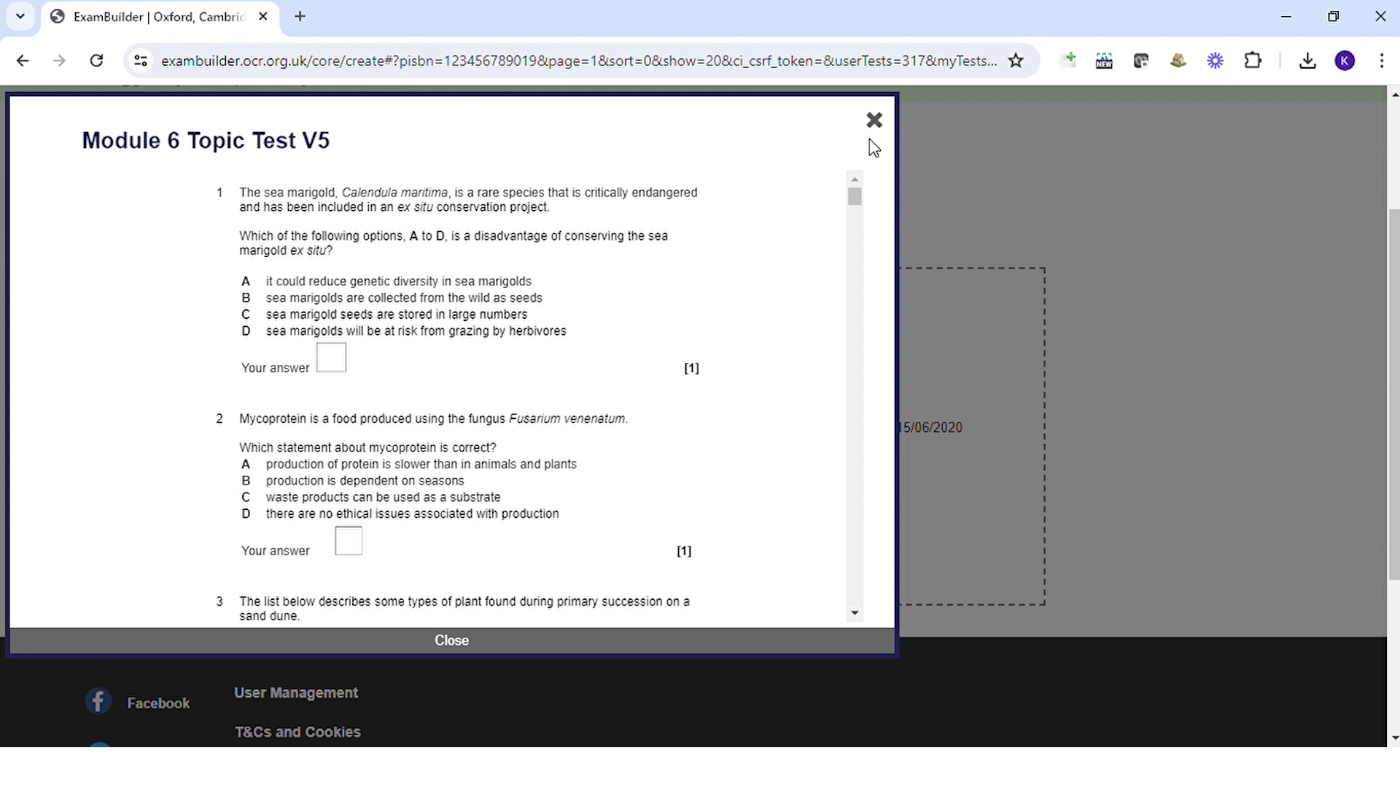
left_click(874, 120)
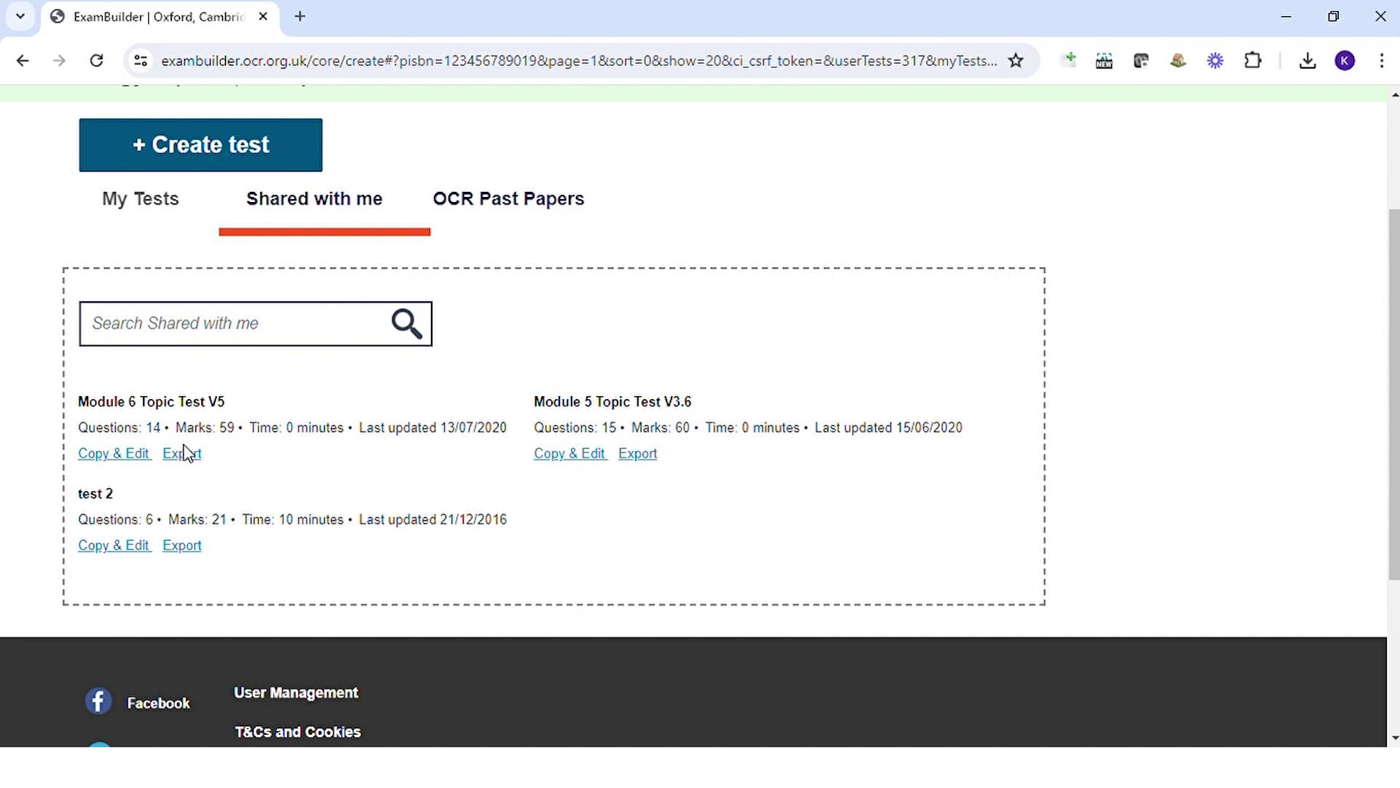
Make an editable copy of Module 6 Topic Test V5 and check its test name
left_click(122, 458)
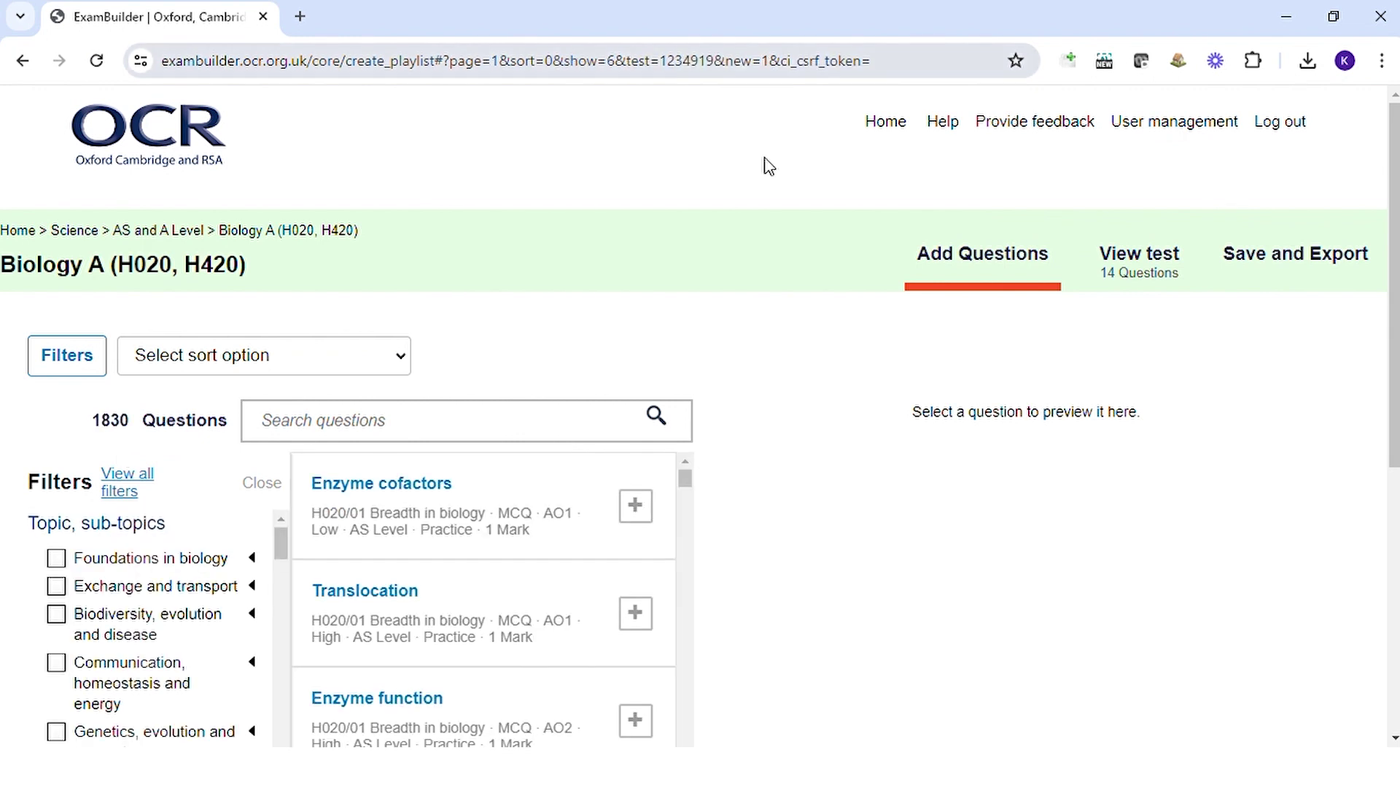
left_click(1331, 270)
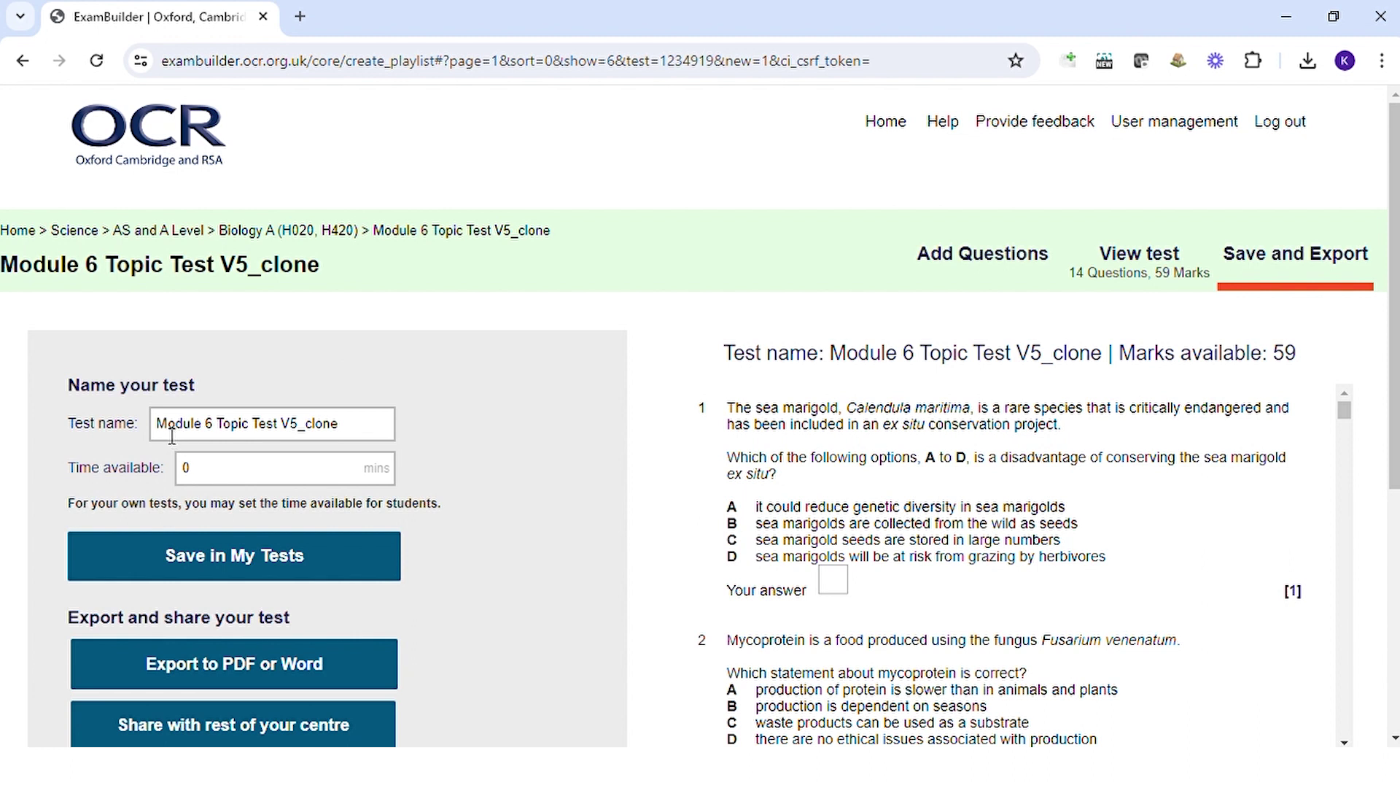
left_click_drag(156, 426, 311, 432)
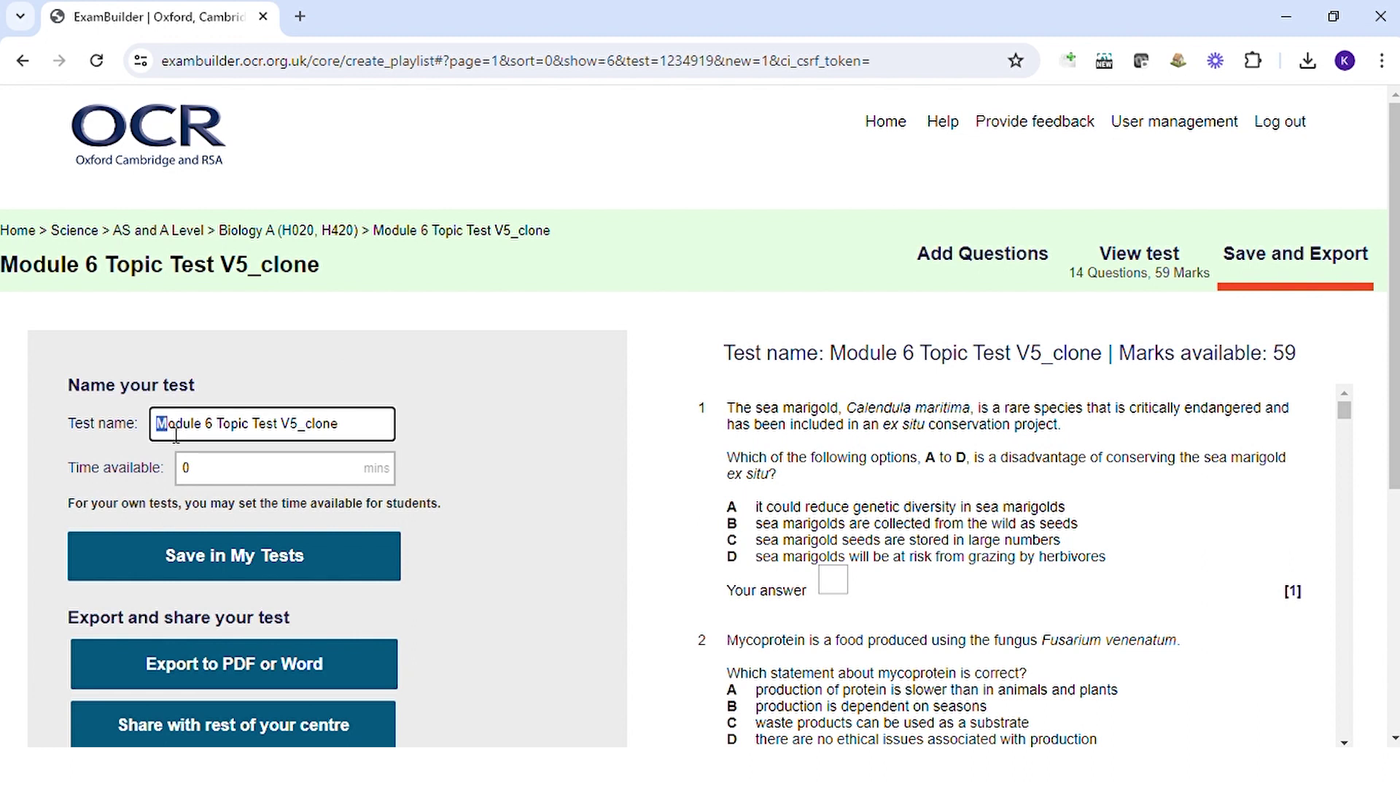
left_click(366, 430)
Remove the first two questions from the copied test
left_click(970, 255)
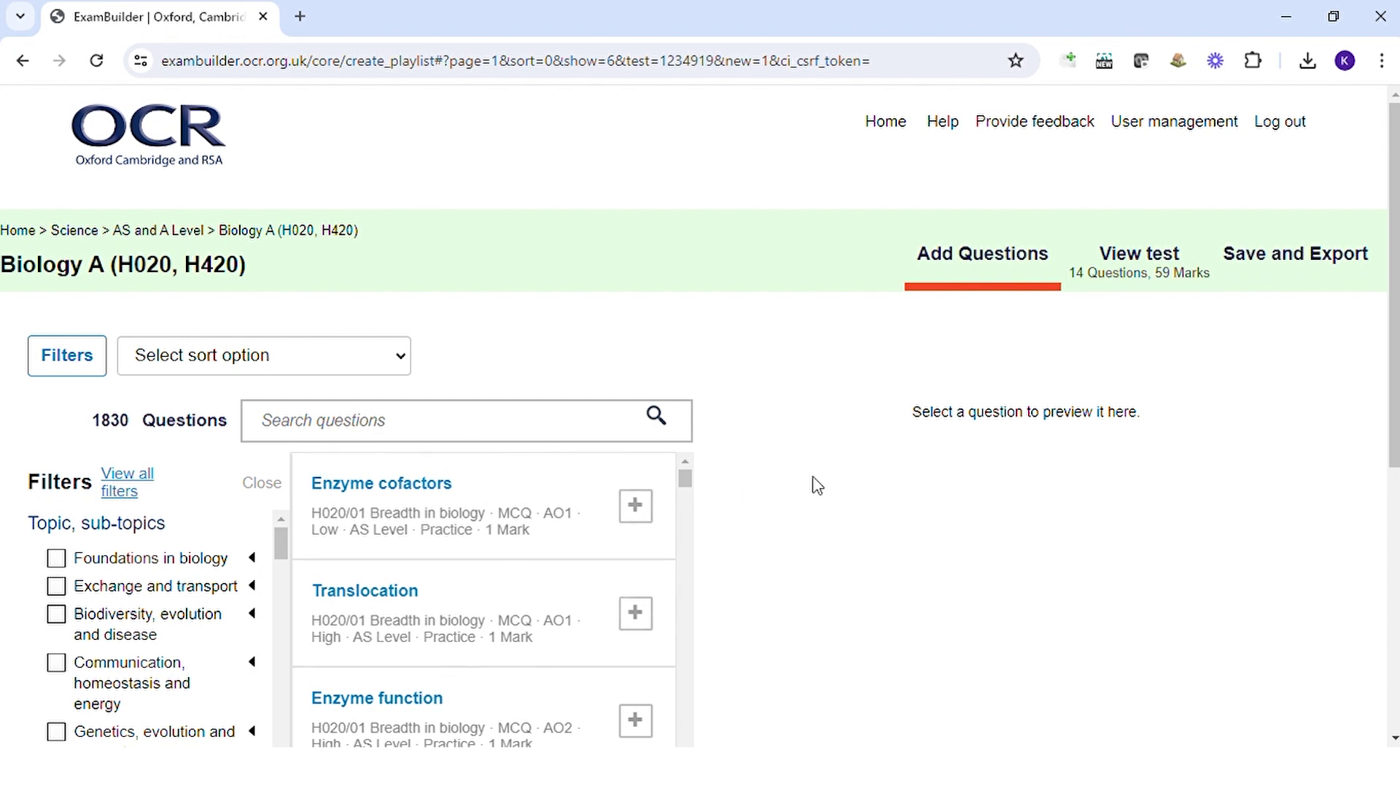
left_click(1142, 270)
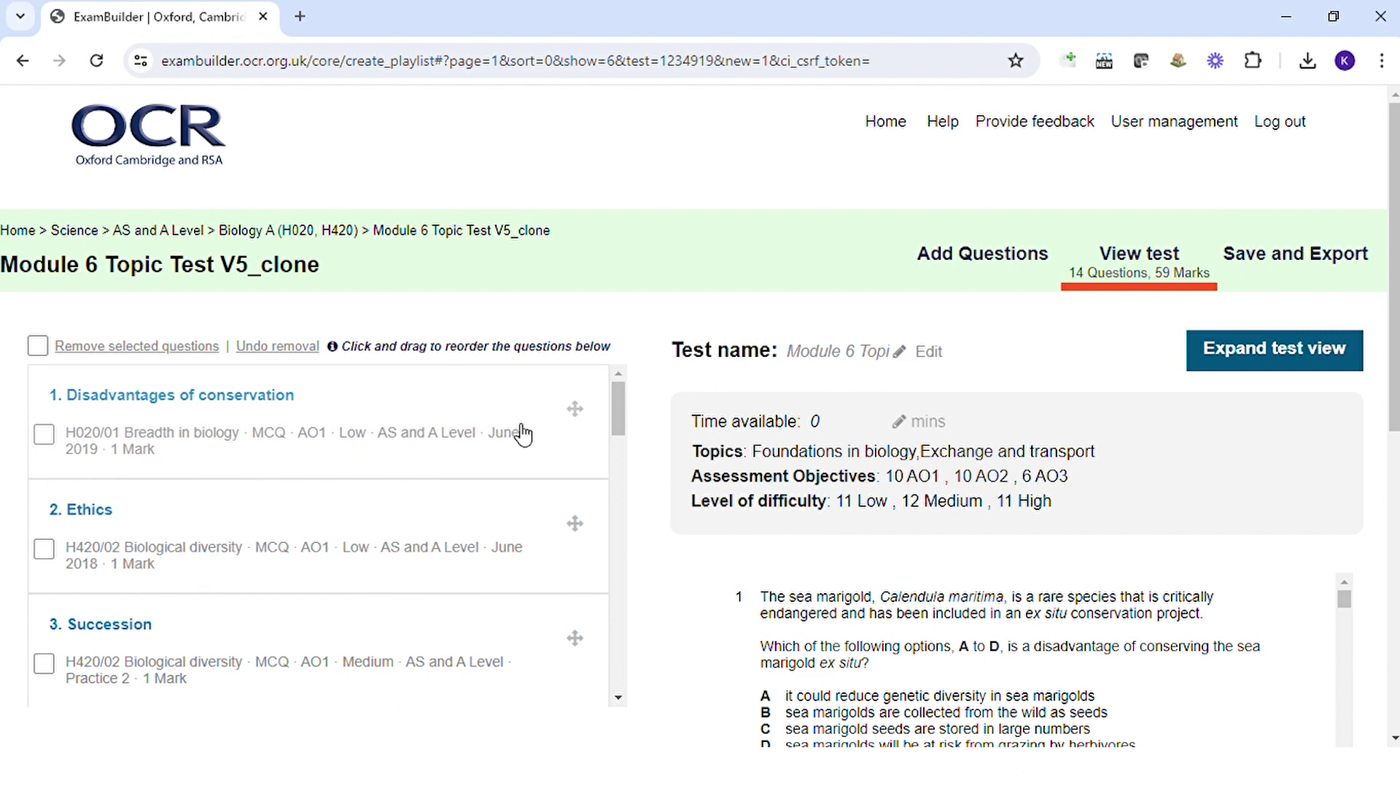
left_click(43, 433)
left_click(44, 548)
left_click(183, 346)
Delete 'Module 6 Topic Te' from the test name, leaving 'st V5_clone'
left_click(1316, 252)
left_click_drag(274, 427, 45, 432)
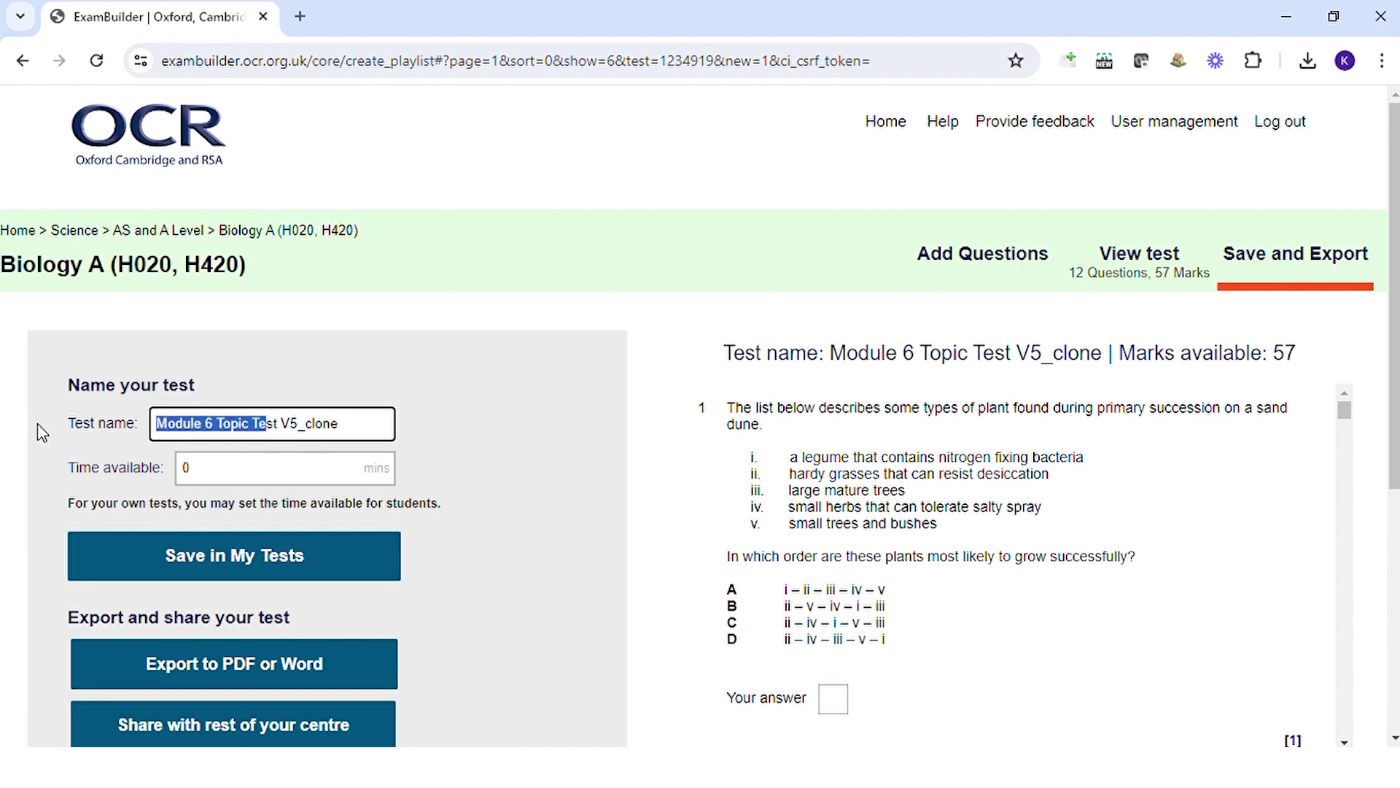
key("BackSpace")
Save 'st V5_clone' to My Tests and share it with the centre
left_click(221, 566)
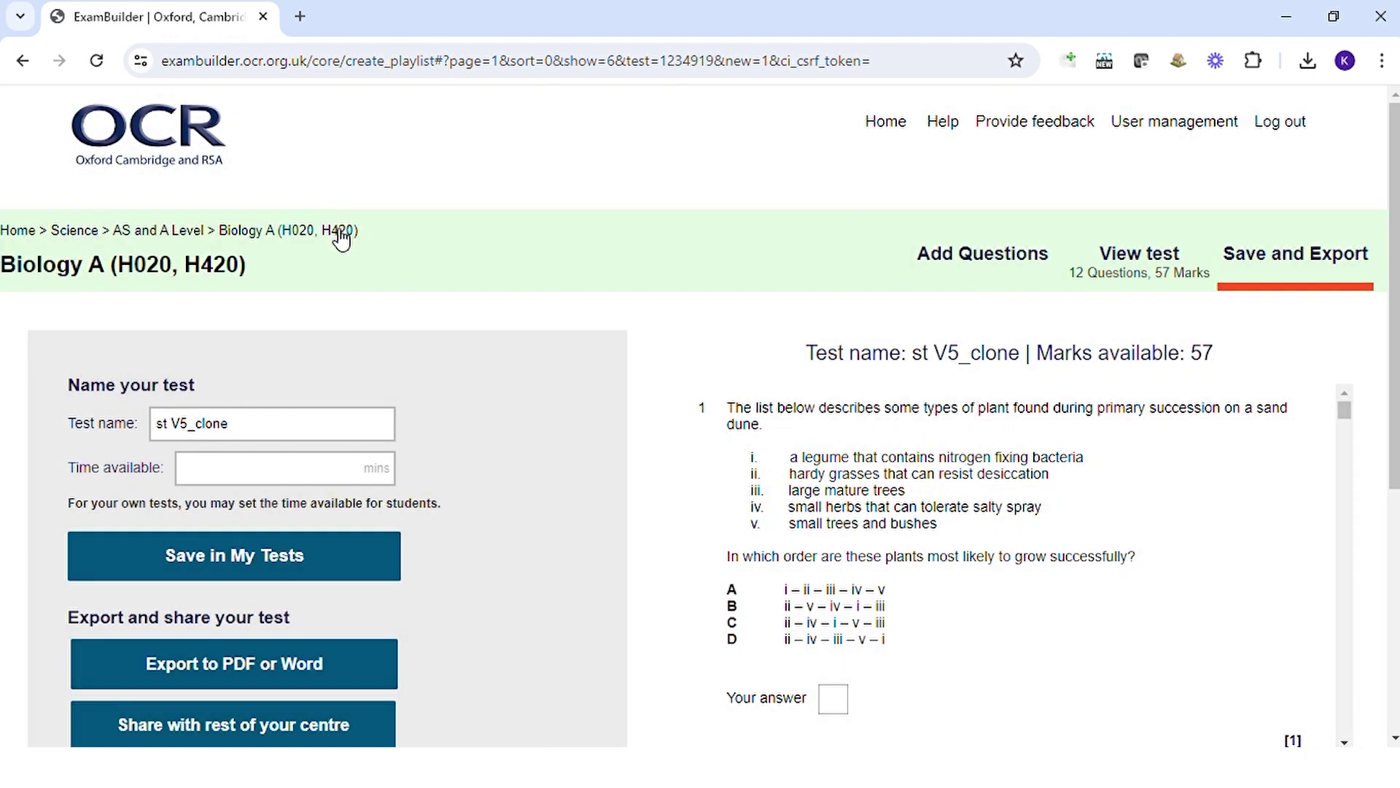
left_click(340, 233)
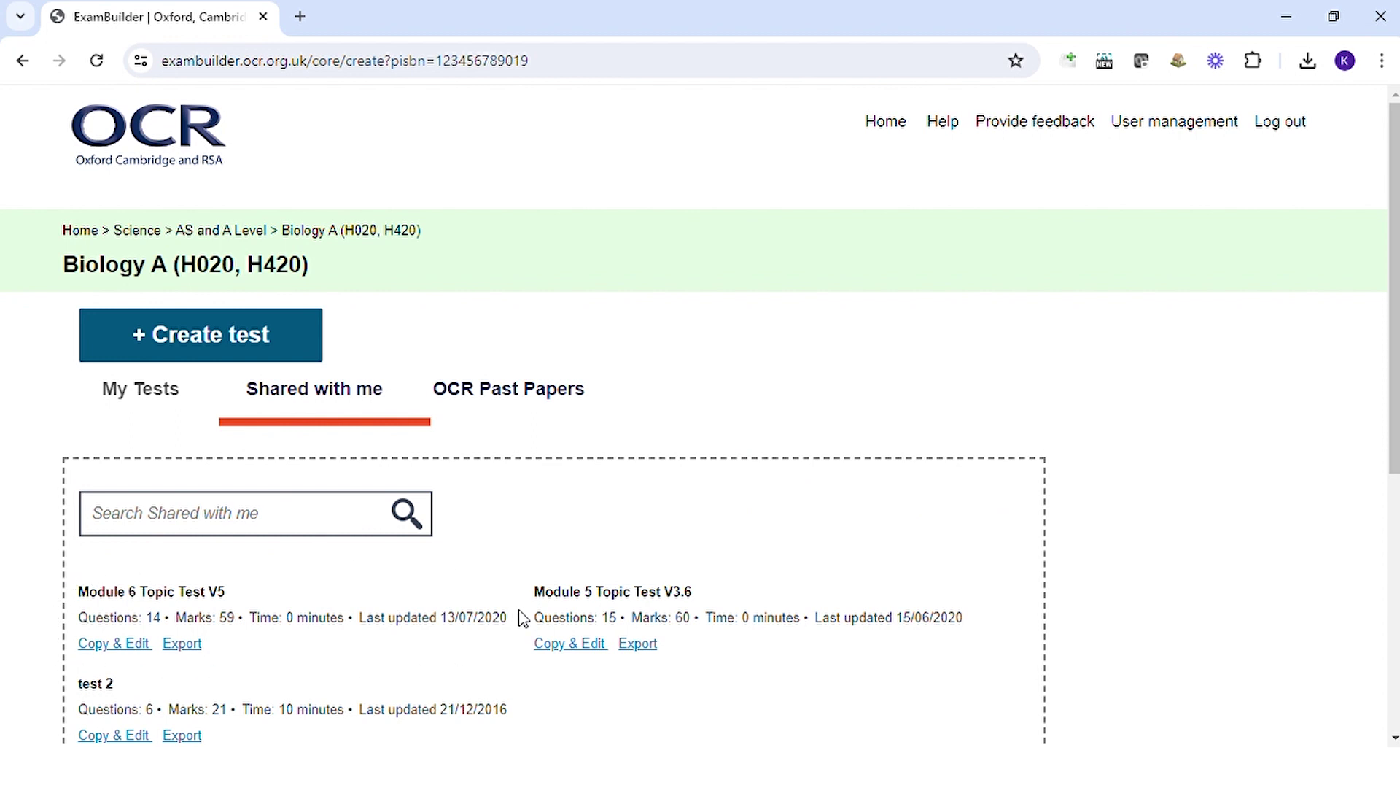
left_click(146, 391)
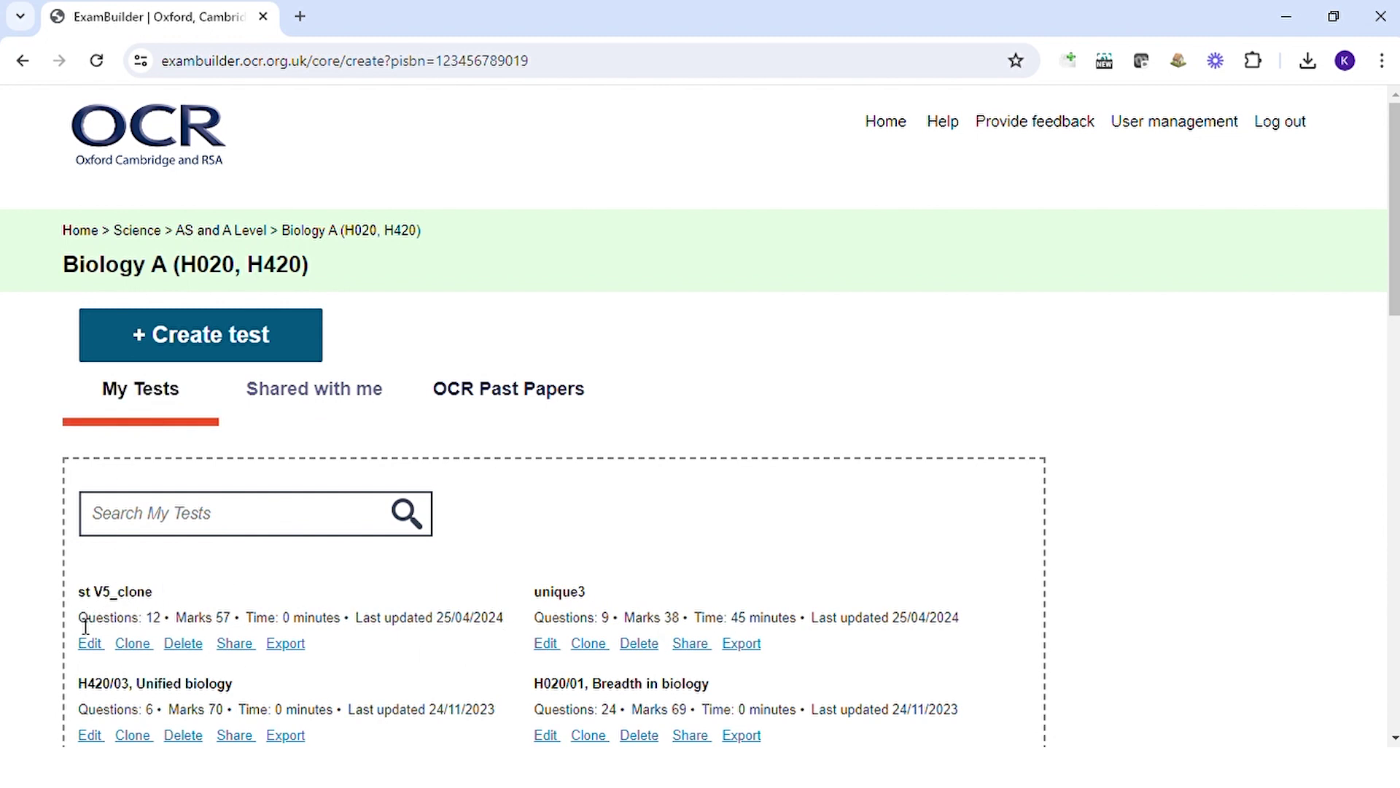
left_click(239, 645)
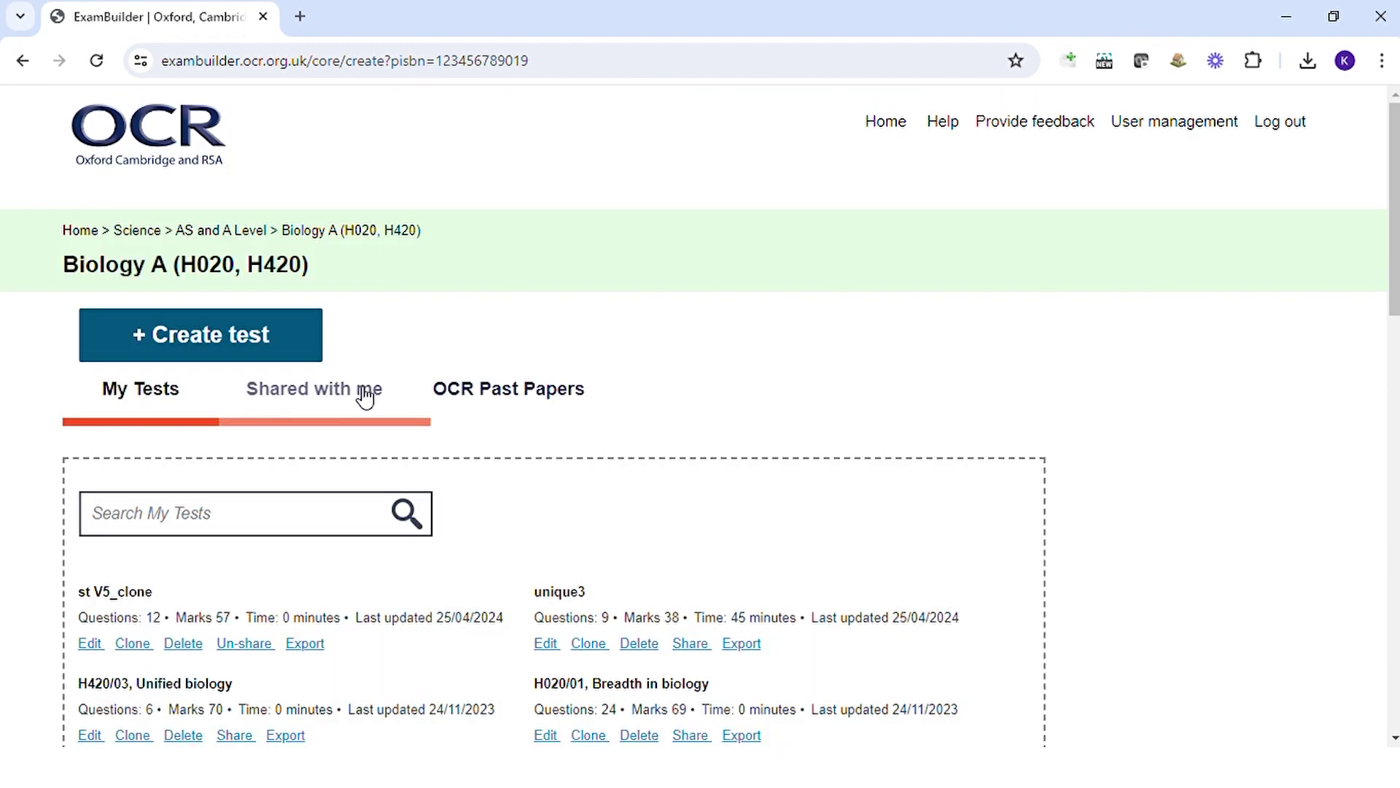
In Shared with me, open and cancel the export options for Module 6 Topic Test V5
left_click(366, 399)
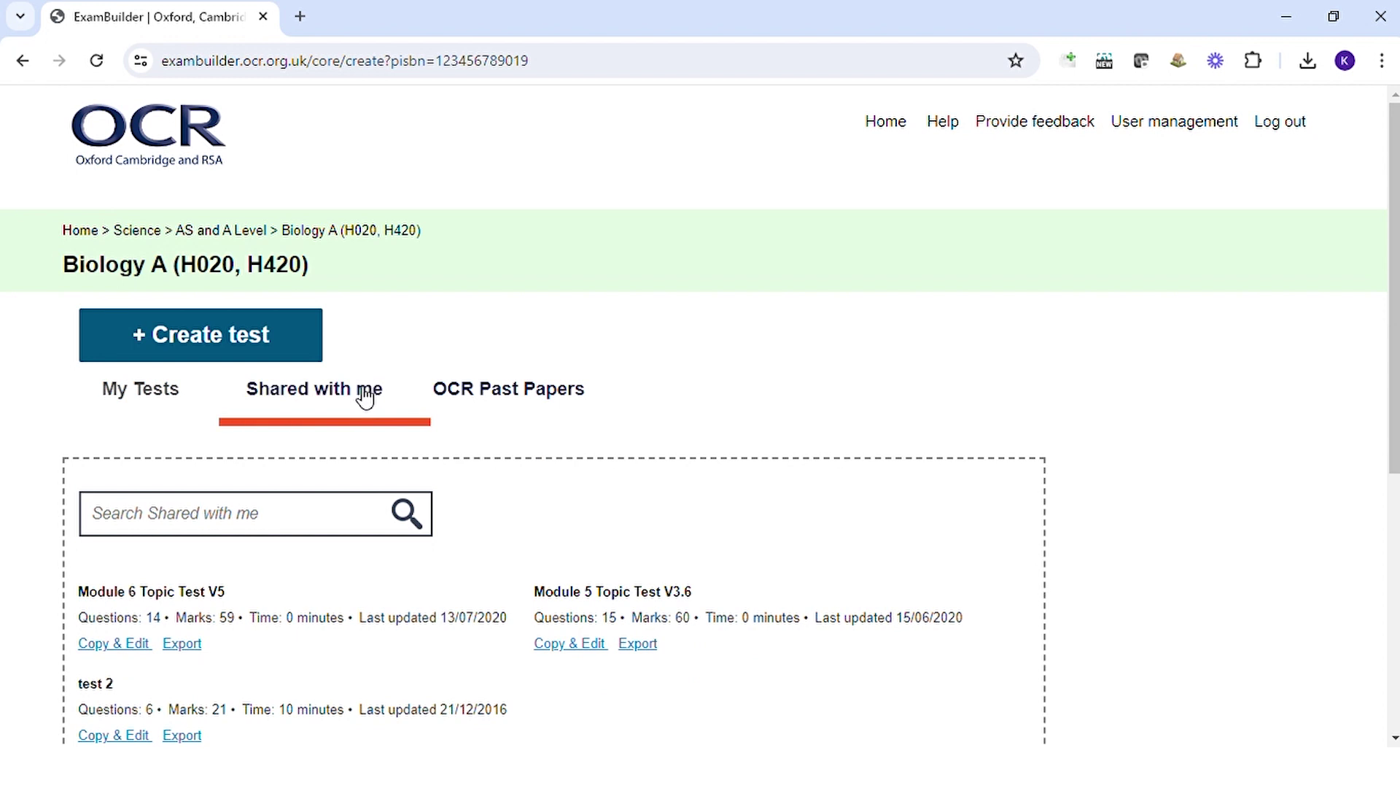
left_click(184, 646)
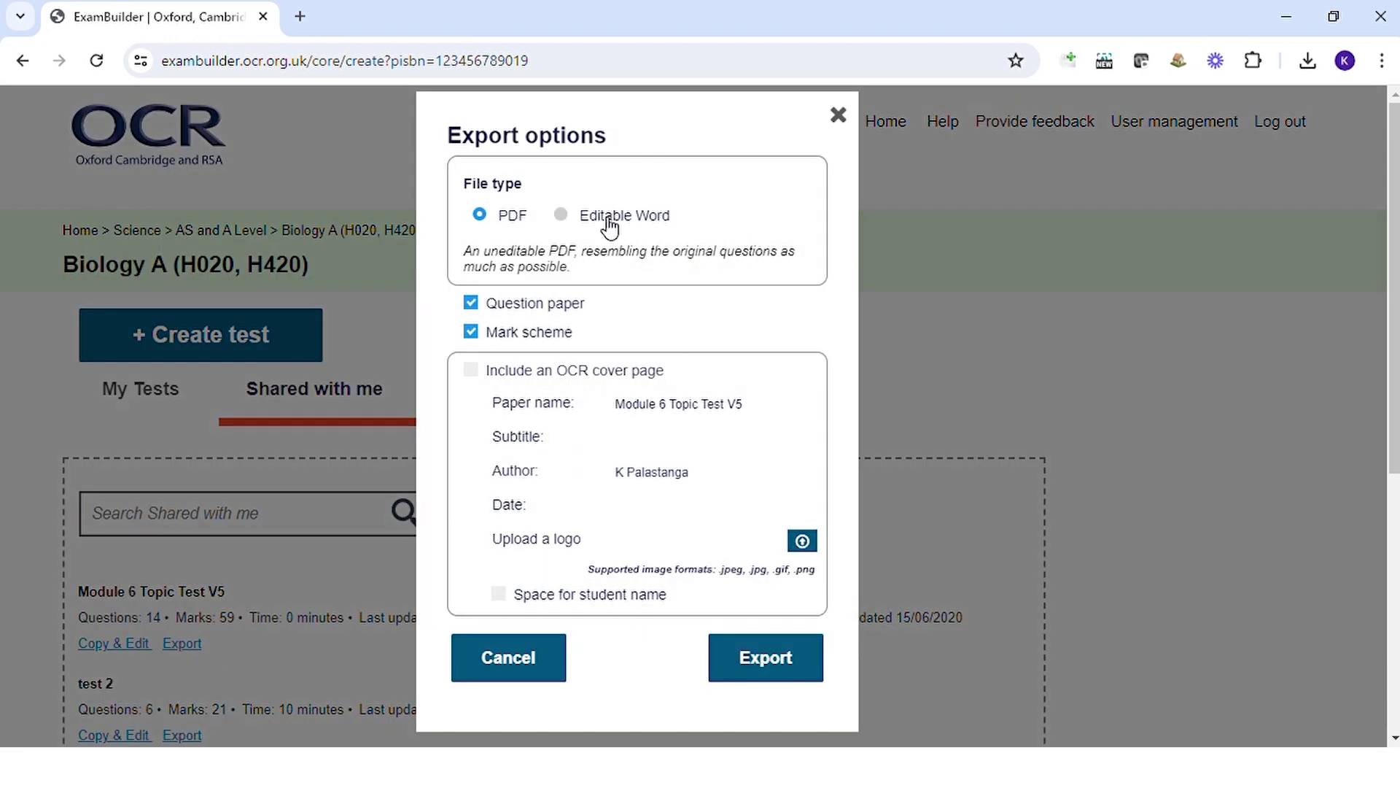
left_click(839, 116)
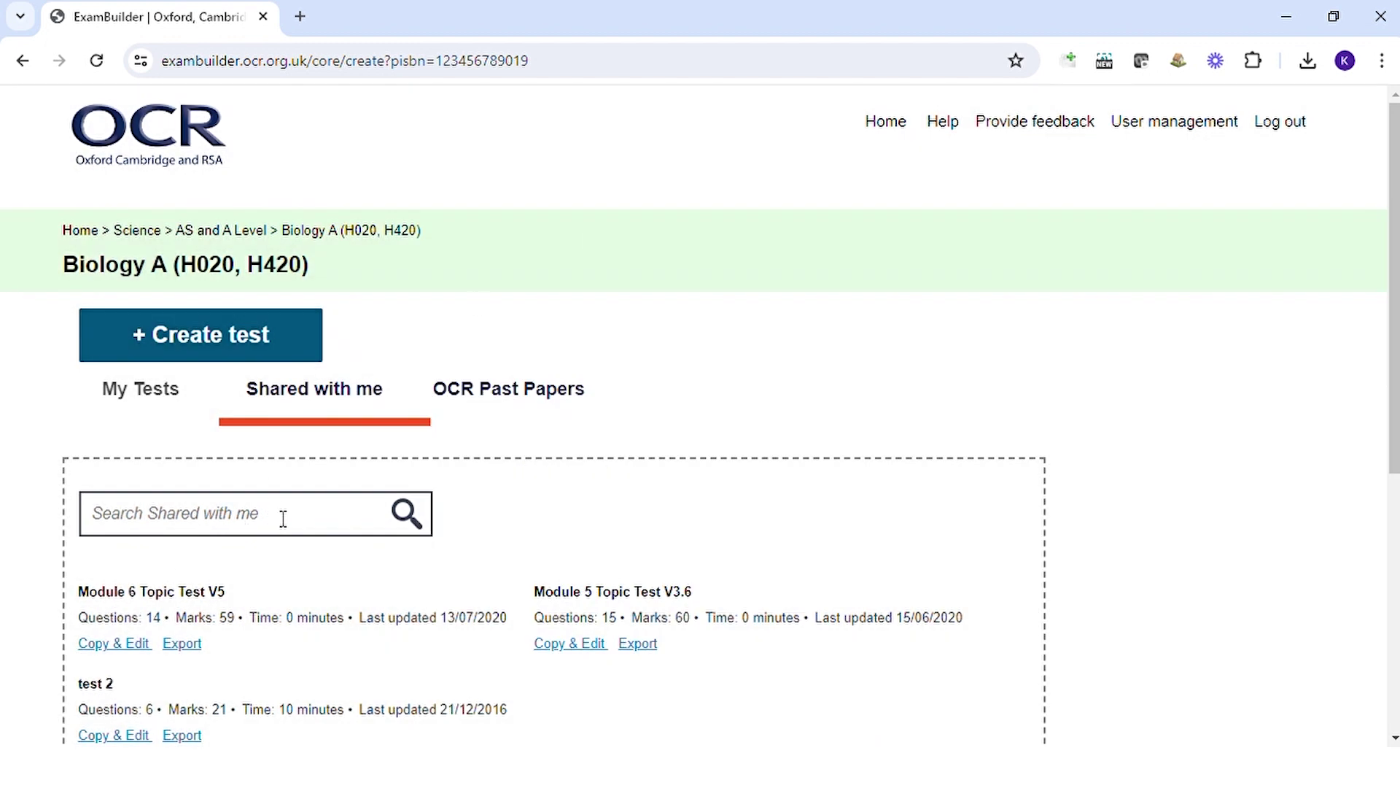
left_click(516, 397)
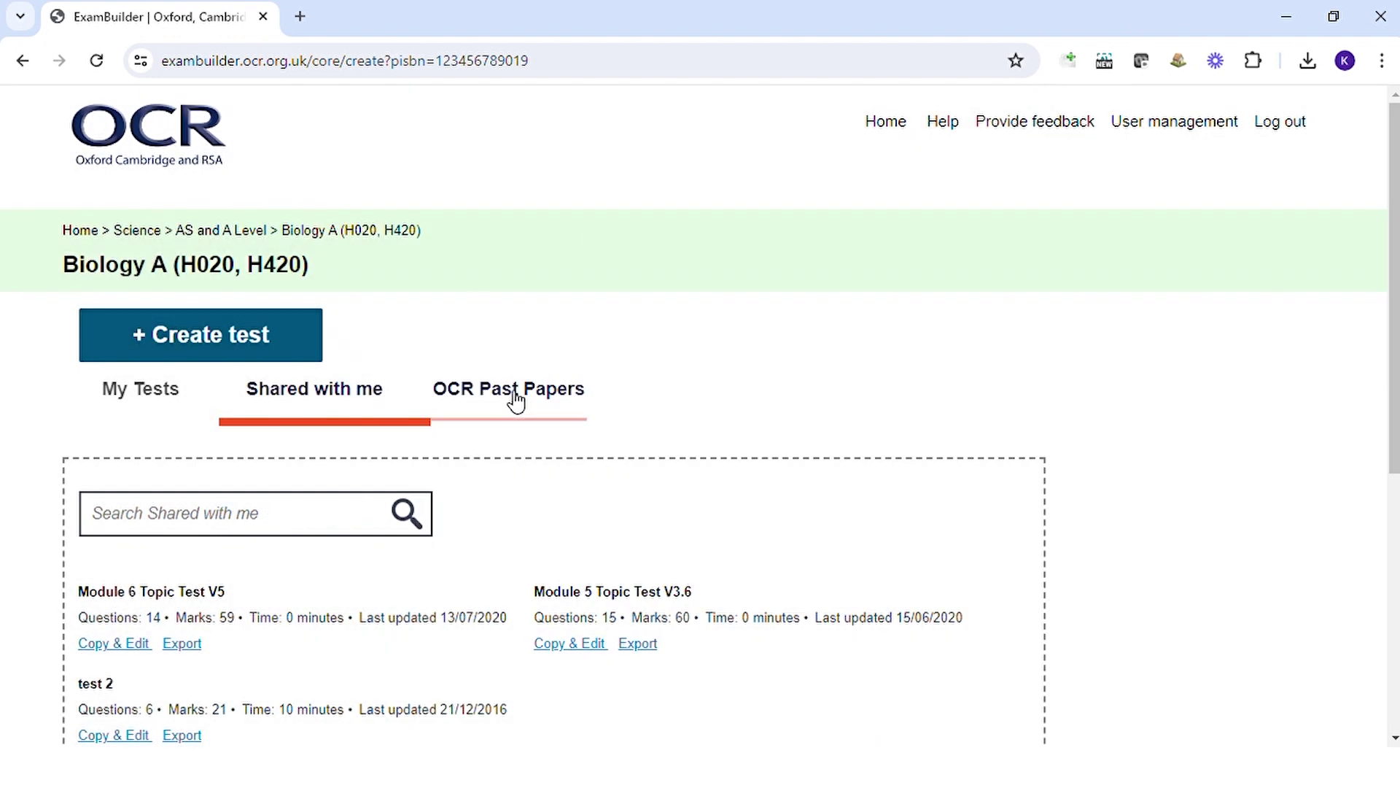
Preview the June 2023 H020/01 Breadth in biology past paper, then Copy & Edit it
left_click(556, 401)
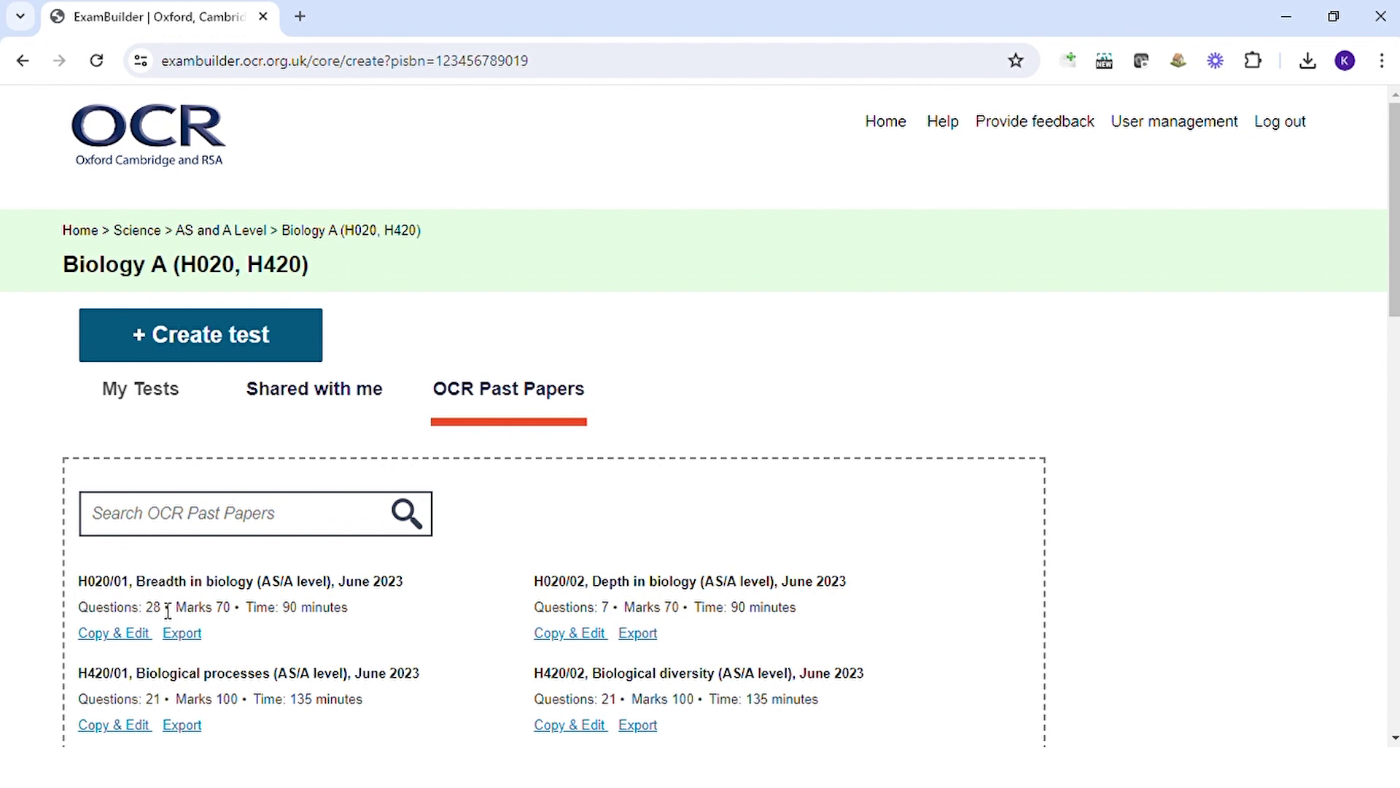
left_click(140, 584)
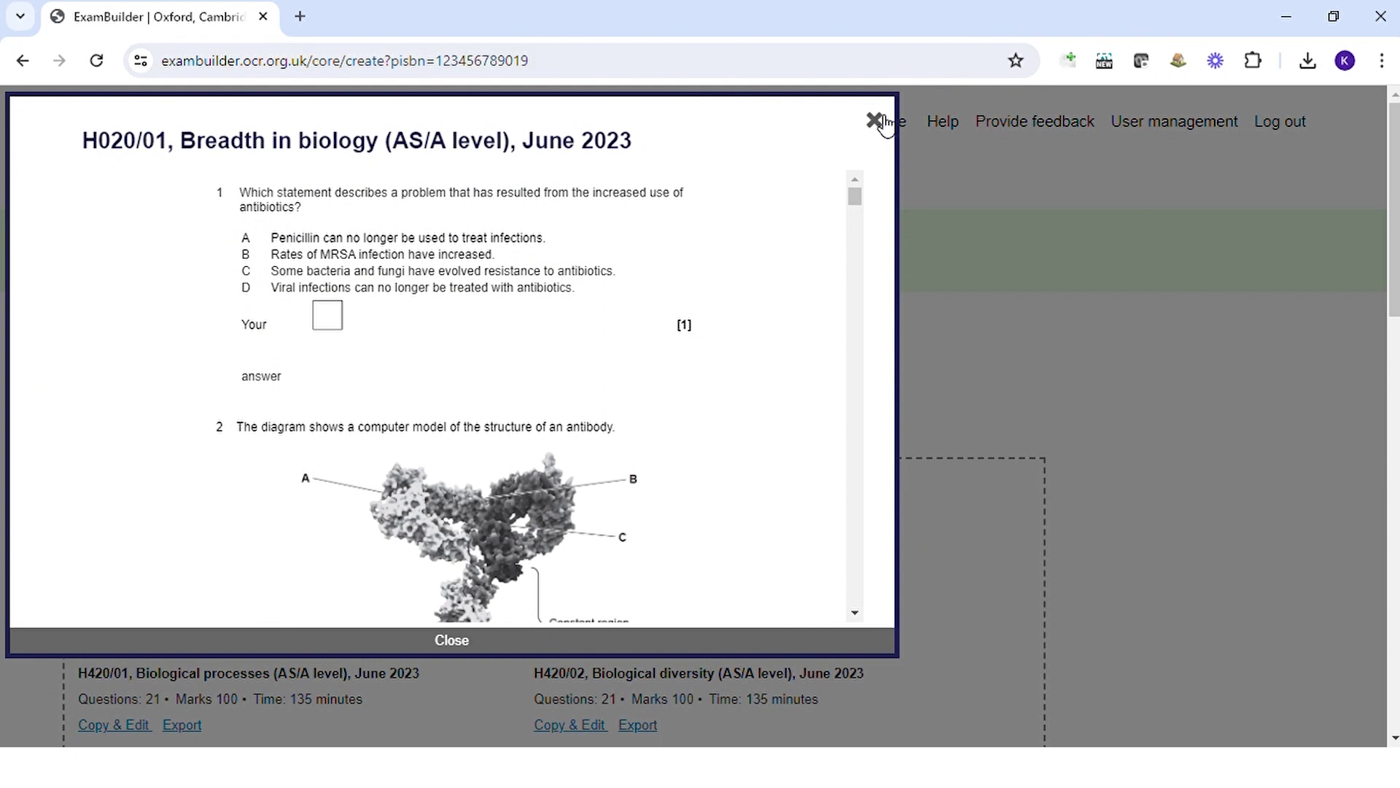
left_click(879, 121)
left_click(110, 639)
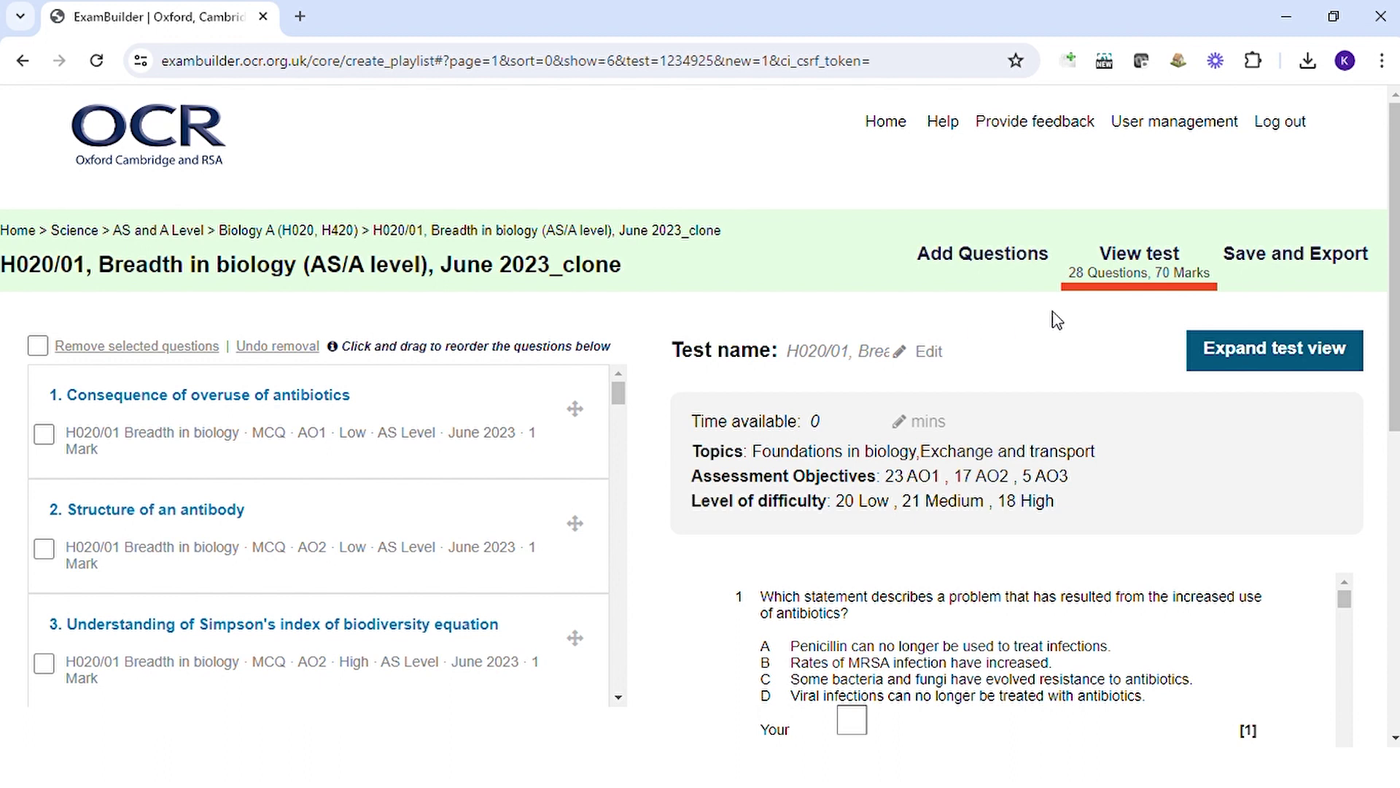
Remove questions 1 and 2 from the copied H020/01 June 2023 paper
left_click(1297, 257)
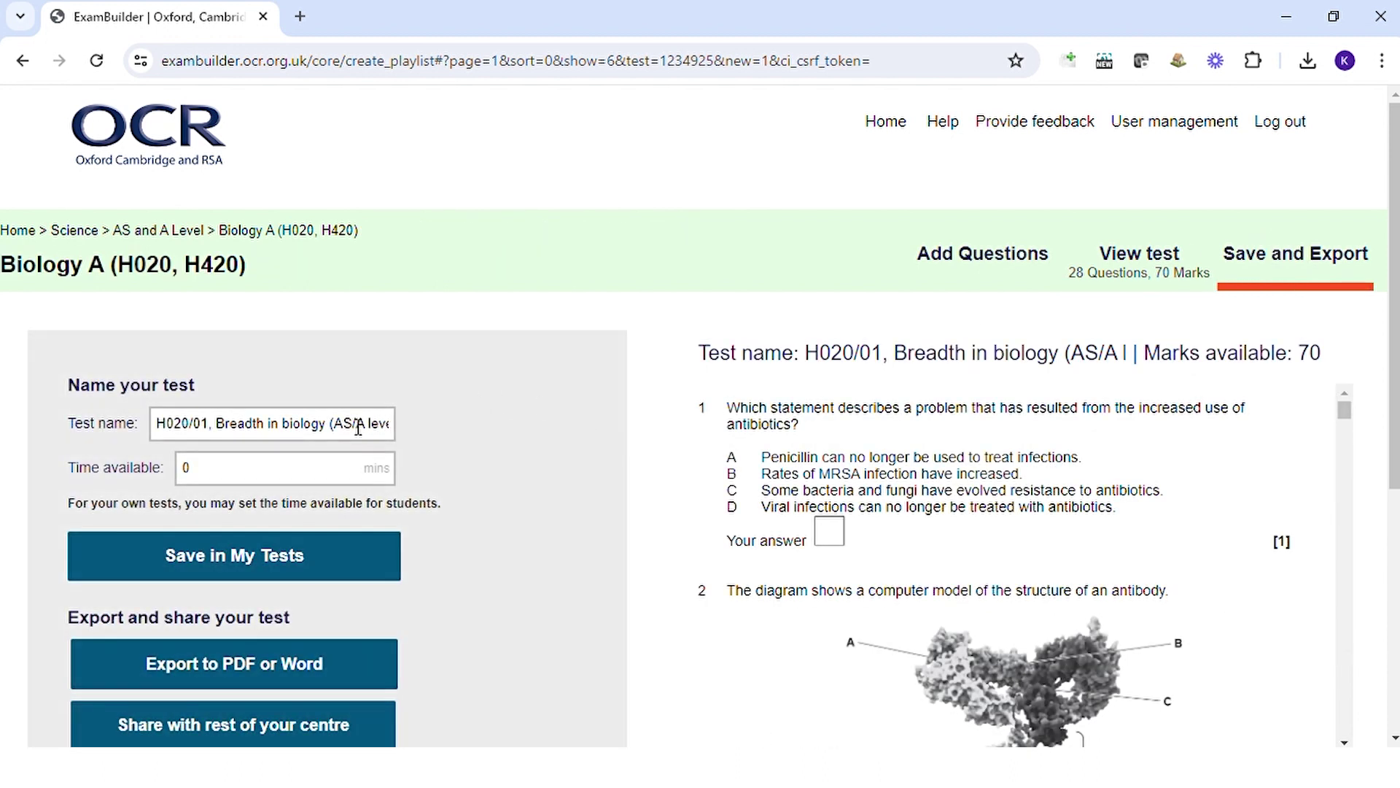
left_click(356, 430)
left_click_drag(356, 431, 578, 453)
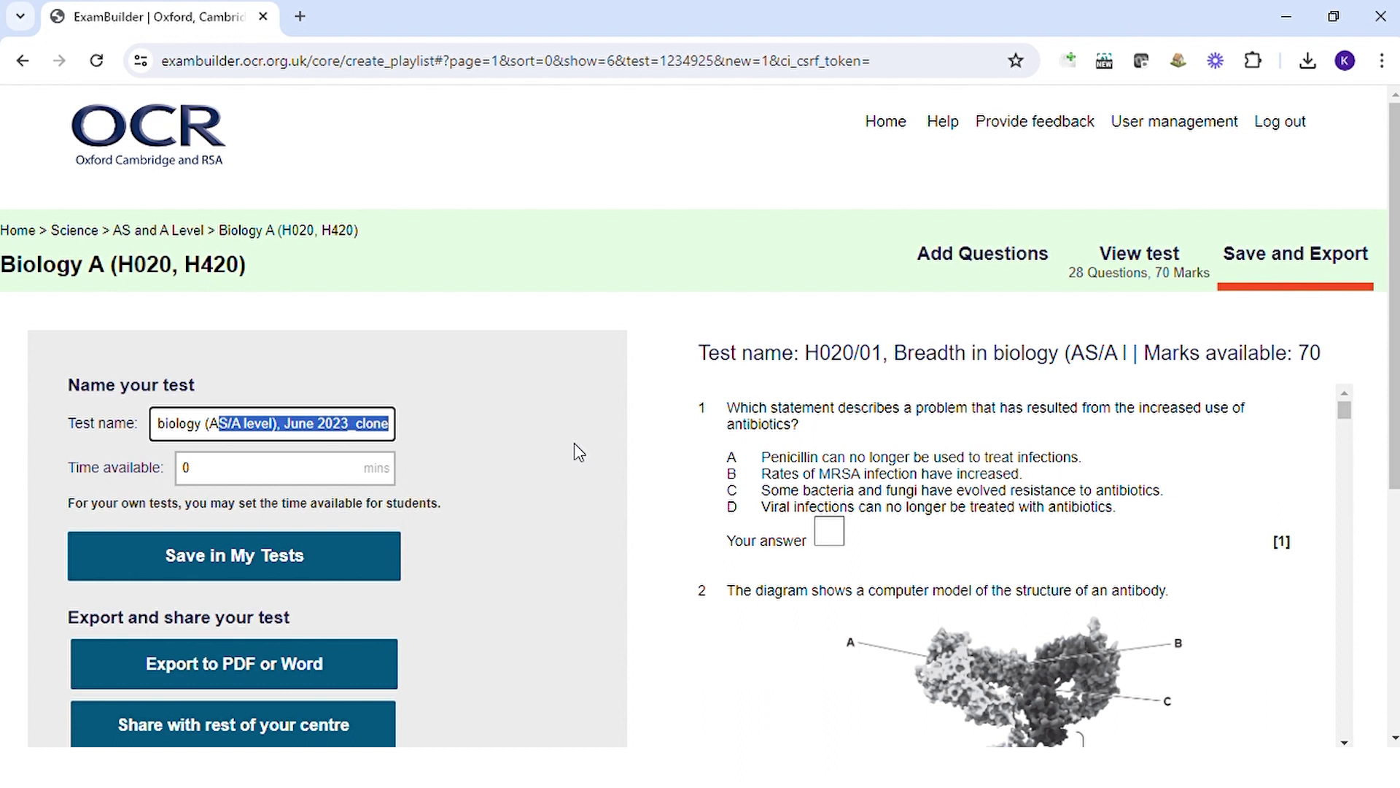
left_click(984, 275)
left_click(1152, 268)
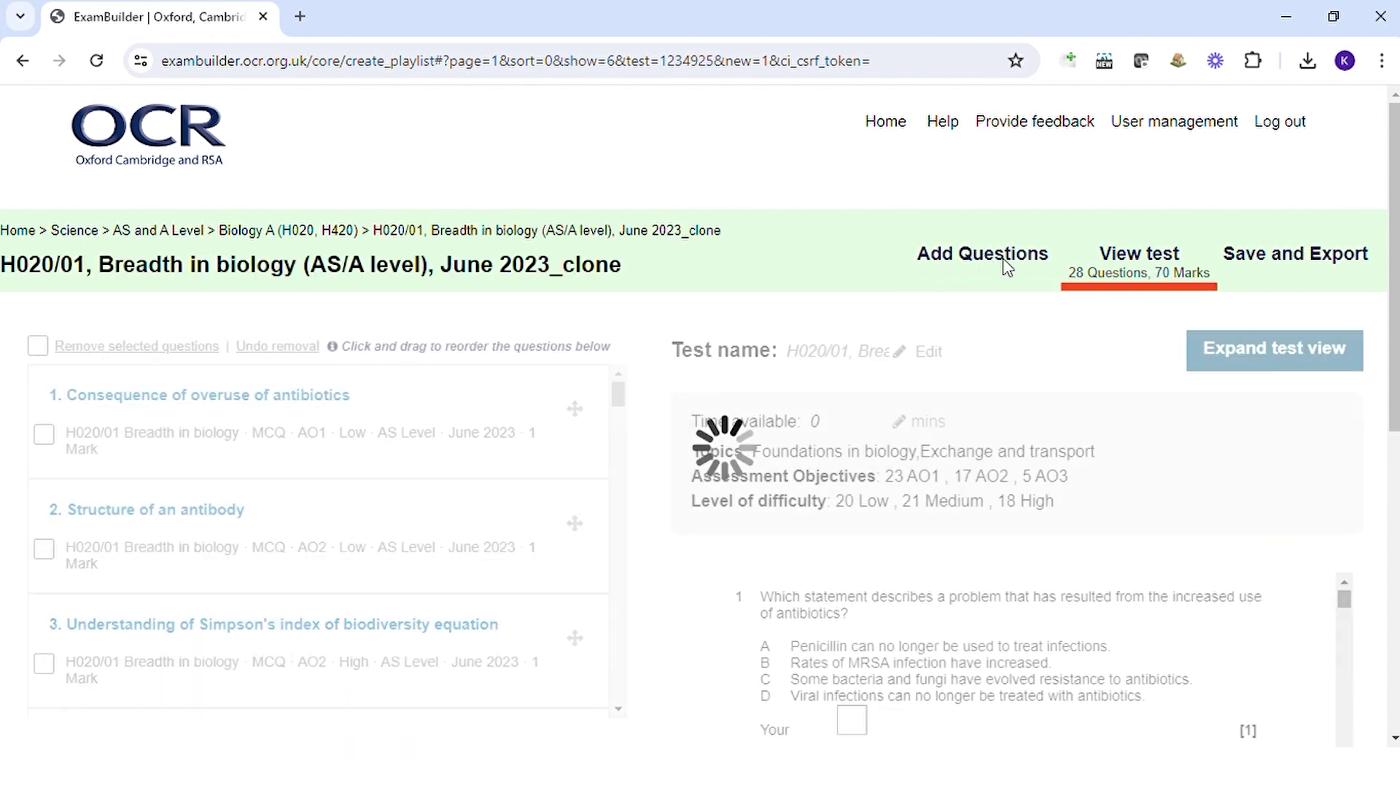
left_click(45, 435)
left_click(43, 548)
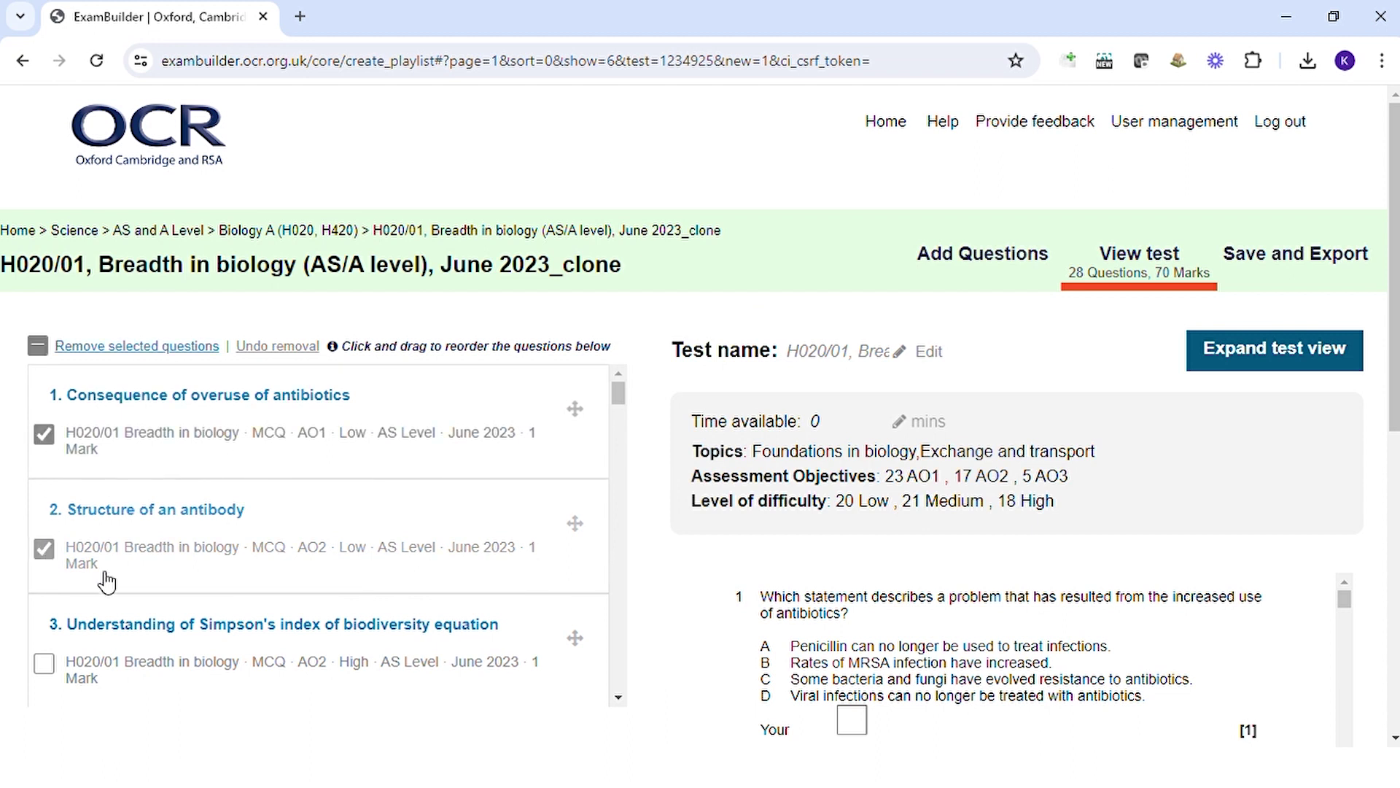
left_click(157, 345)
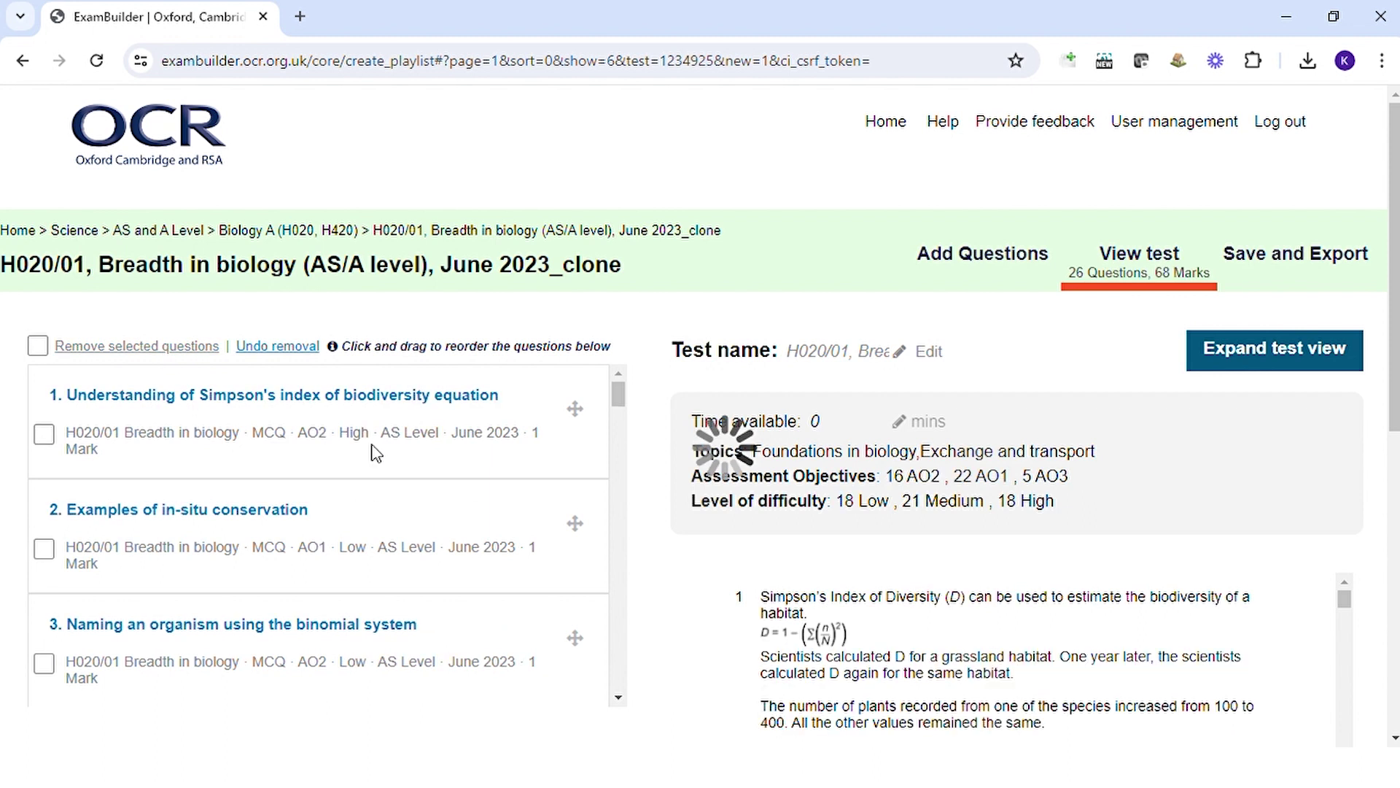
Add the Enzyme cofactors and Translocation questions to the test
left_click(941, 262)
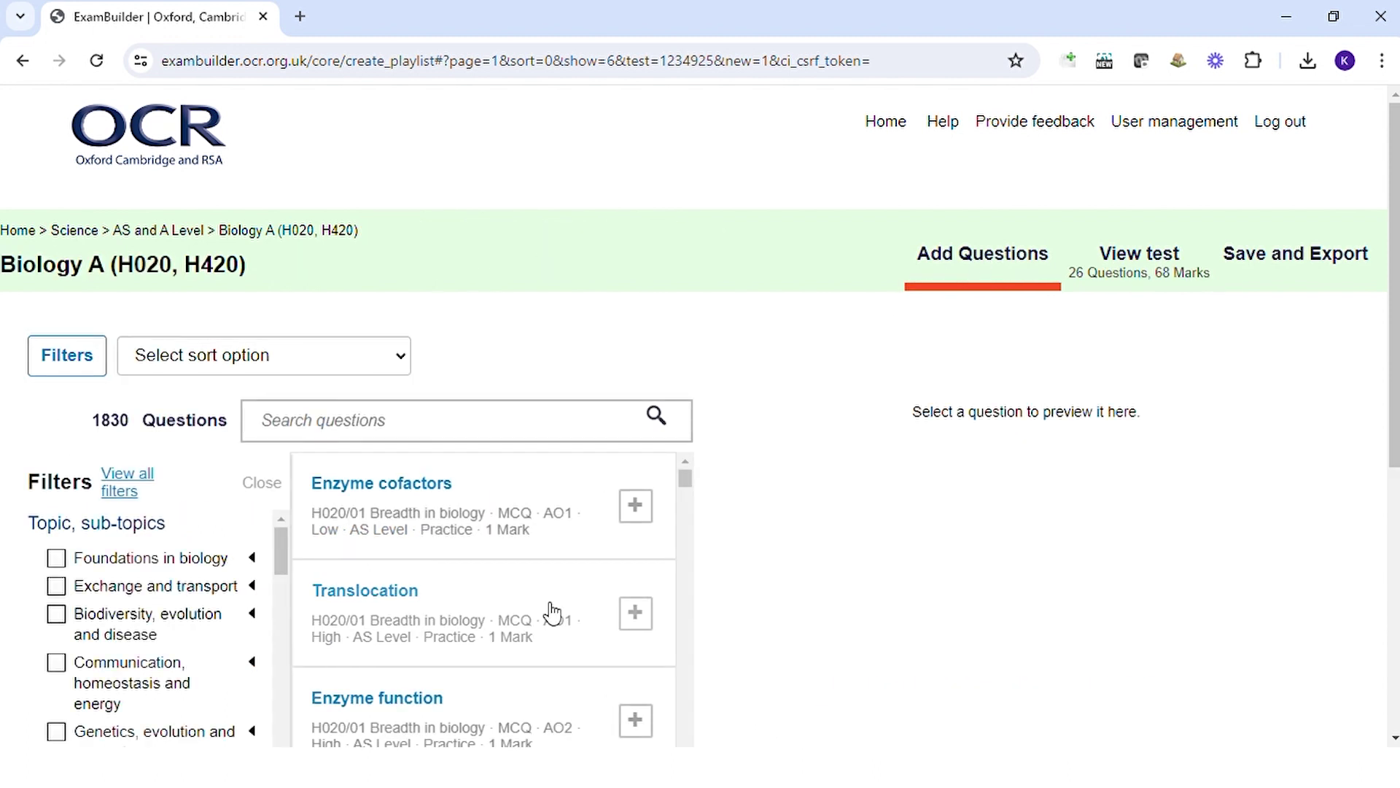
left_click(649, 512)
left_click(636, 614)
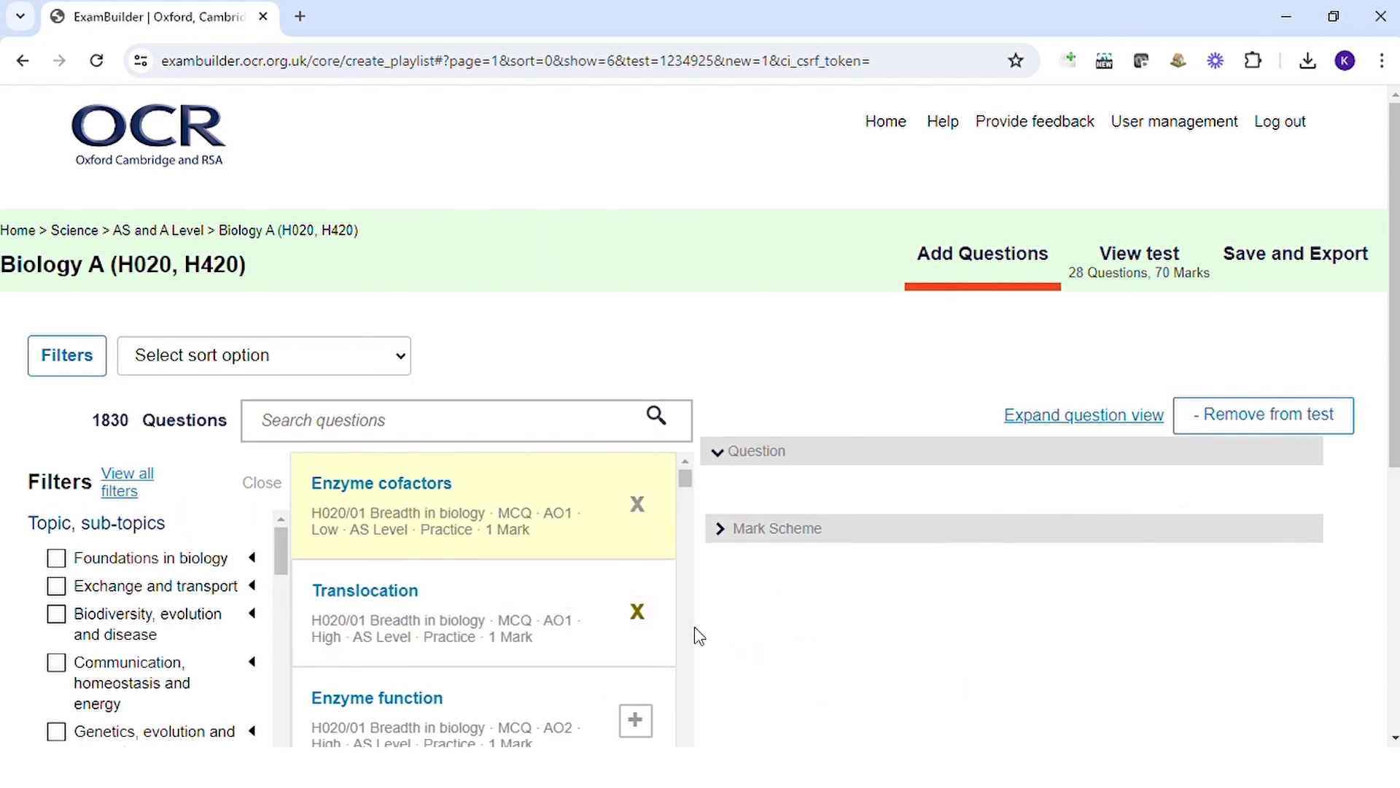
left_click(1139, 269)
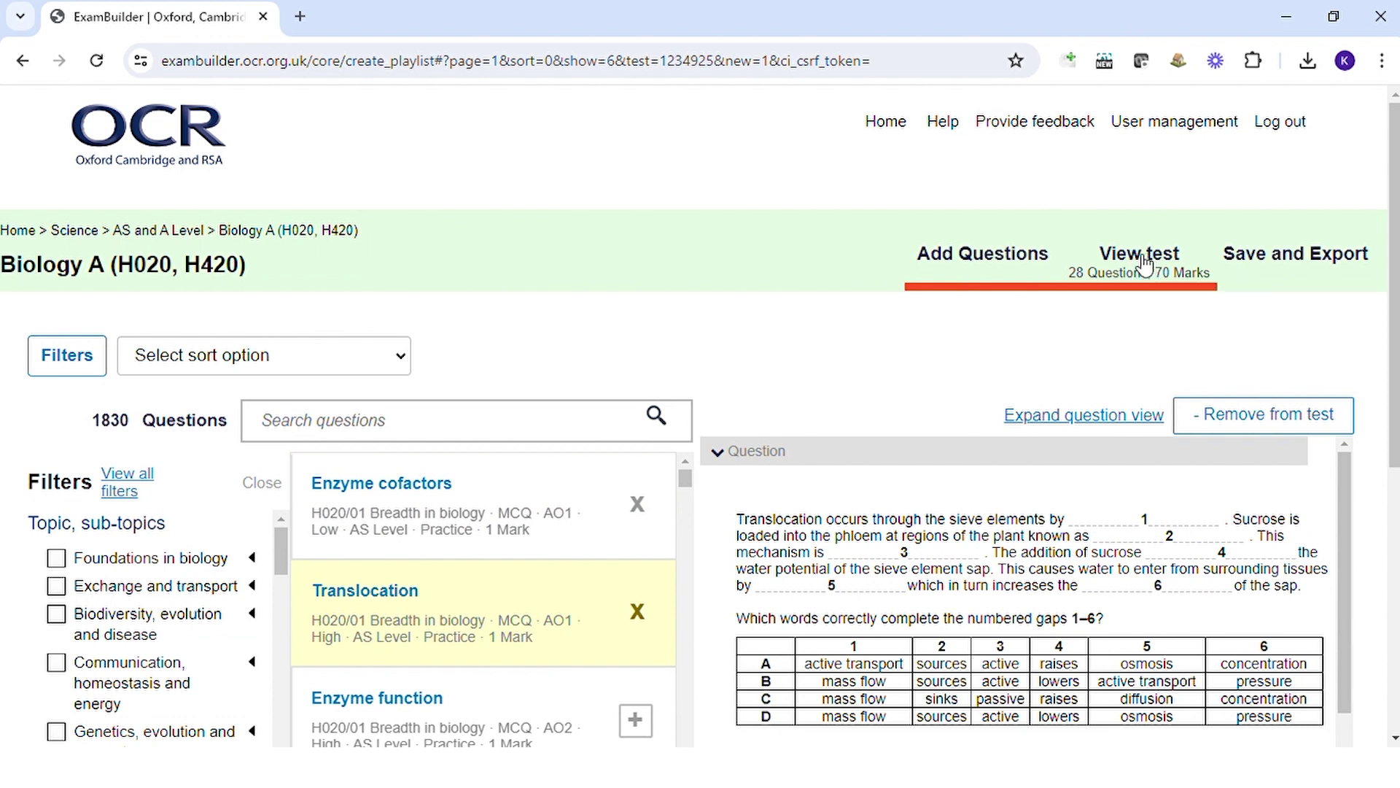
Trim the test name to '/A level), June 2023_clone' and save it to My Tests
left_click(1291, 260)
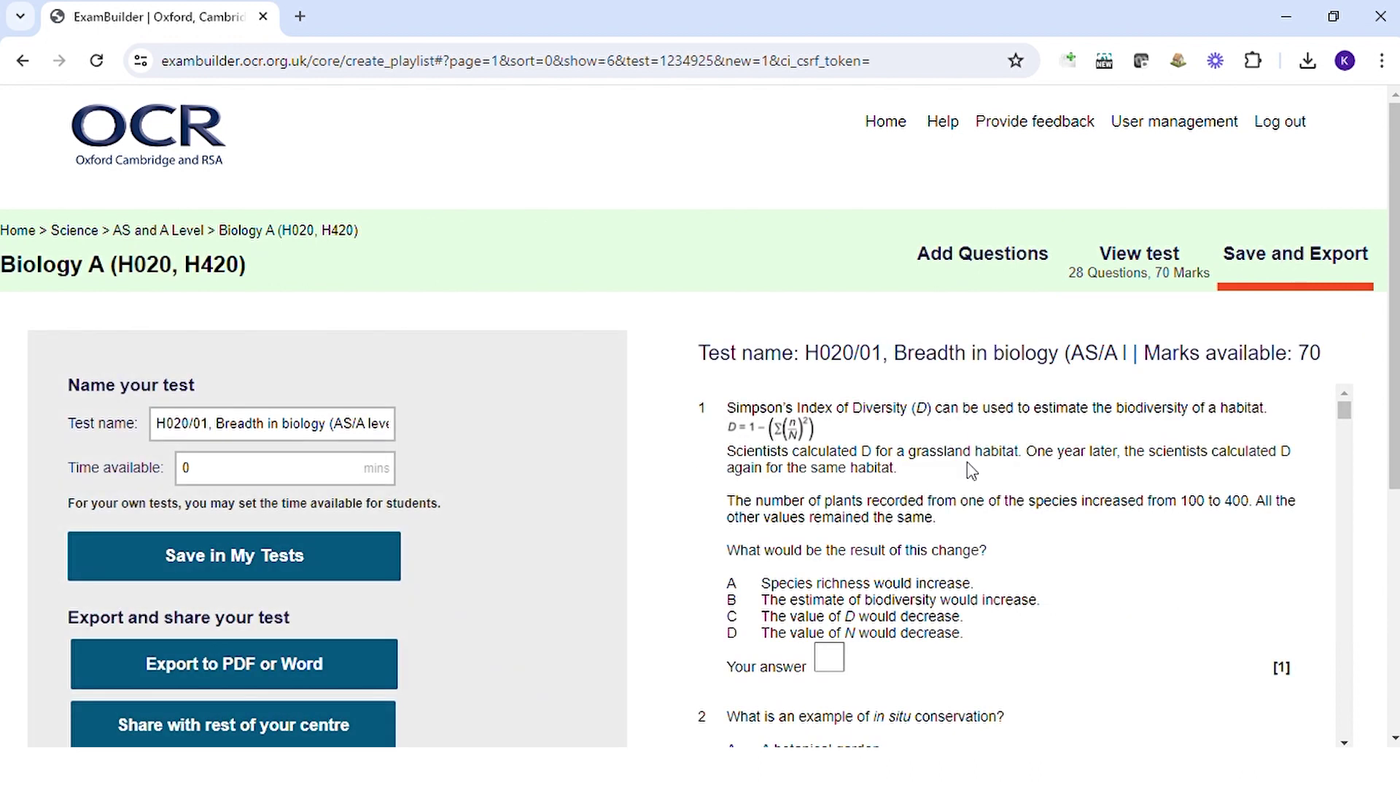
left_click_drag(355, 423, 2, 344)
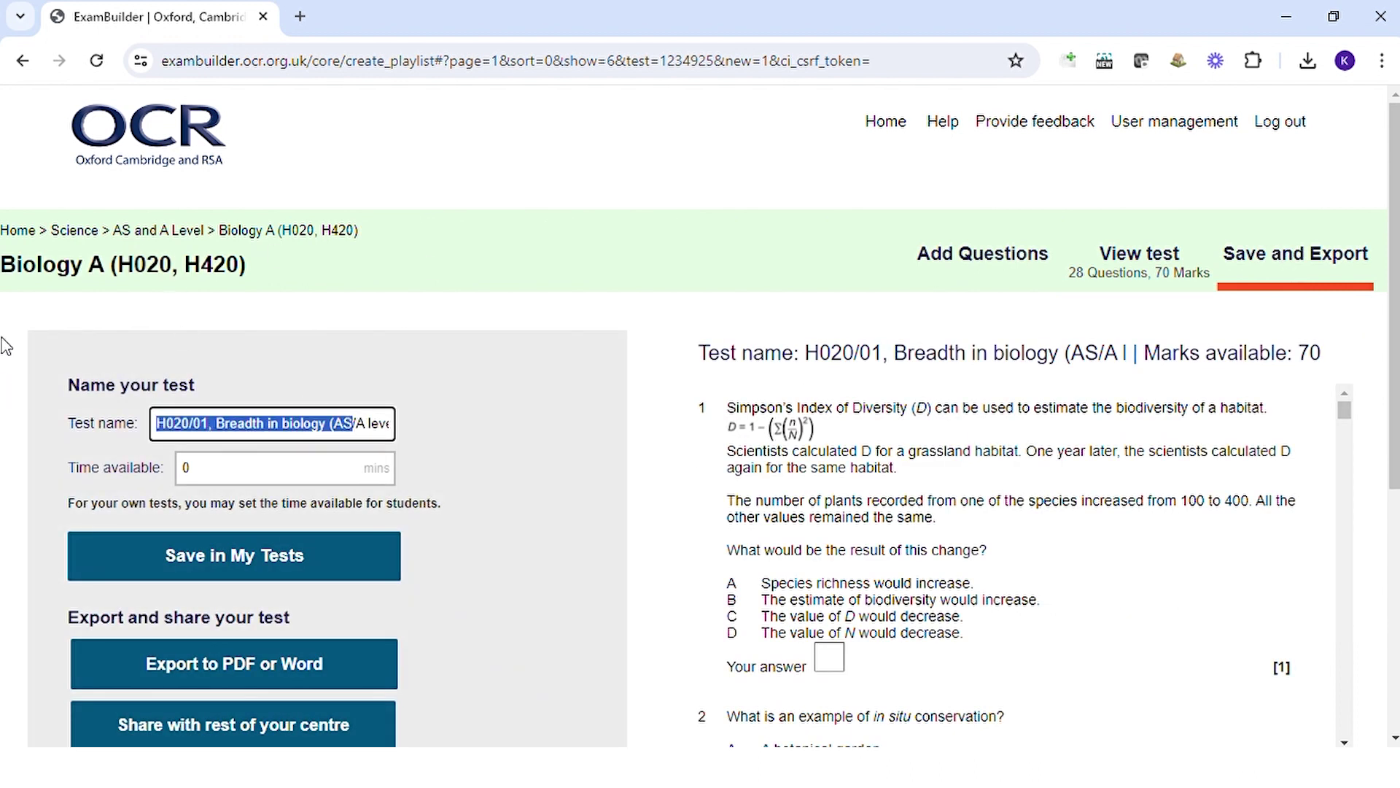
key("BackSpace")
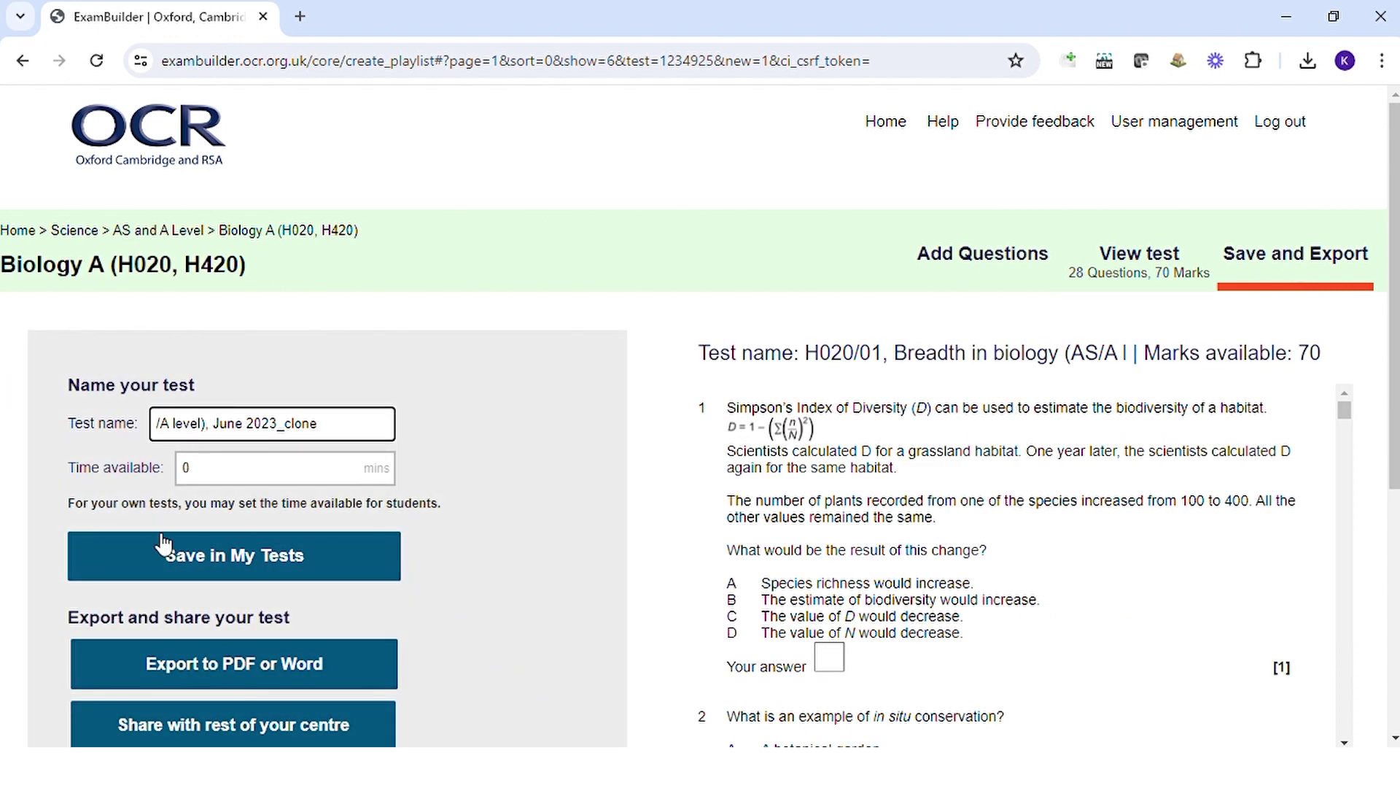
left_click(245, 555)
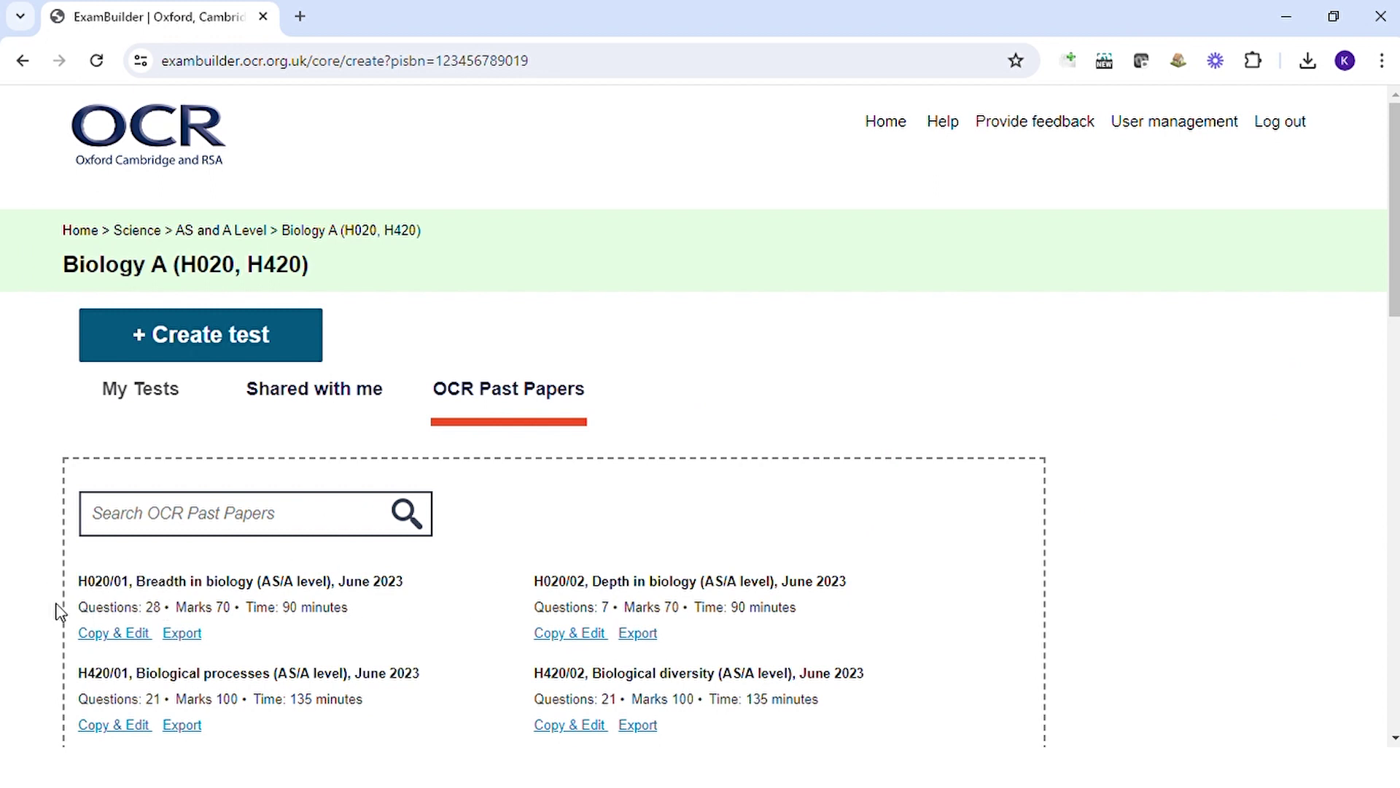
left_click(135, 394)
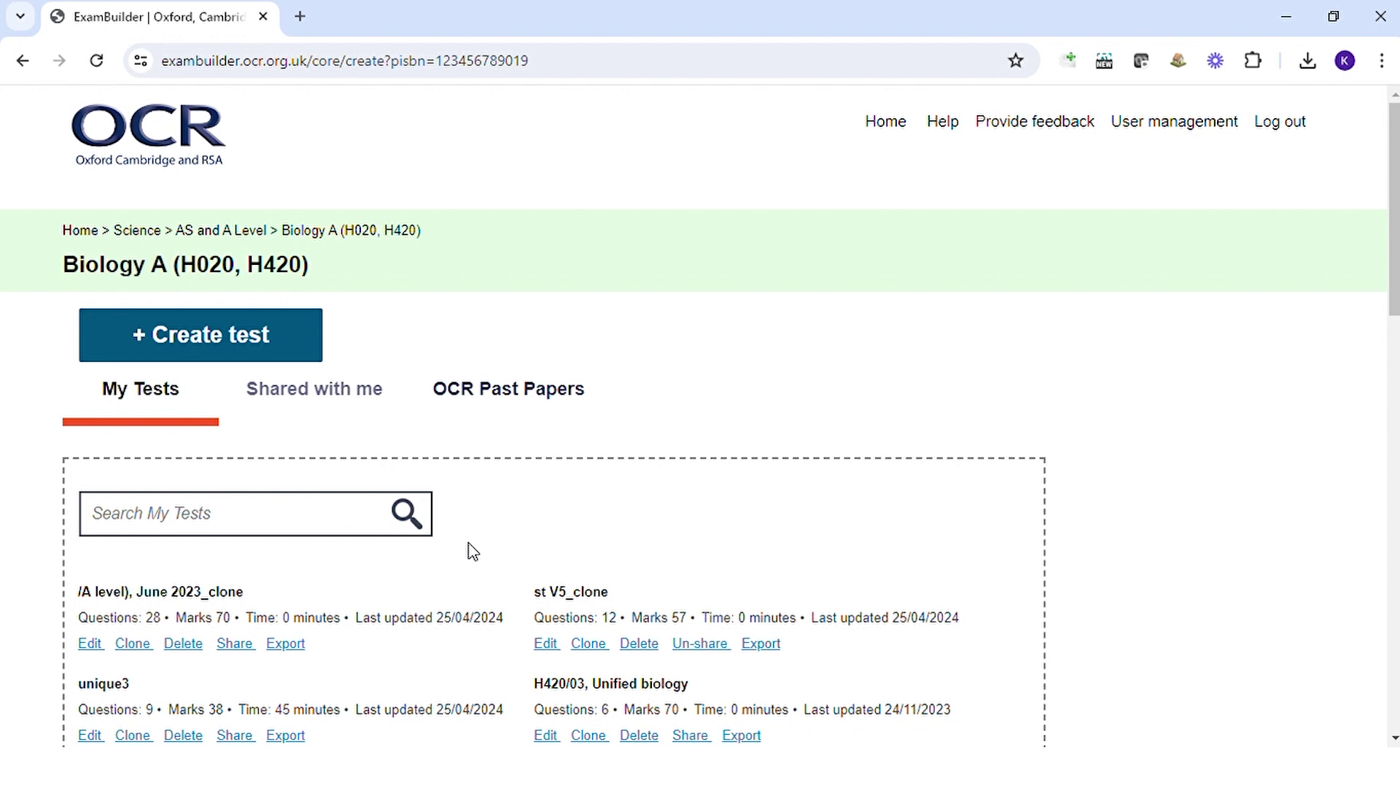
left_click(553, 403)
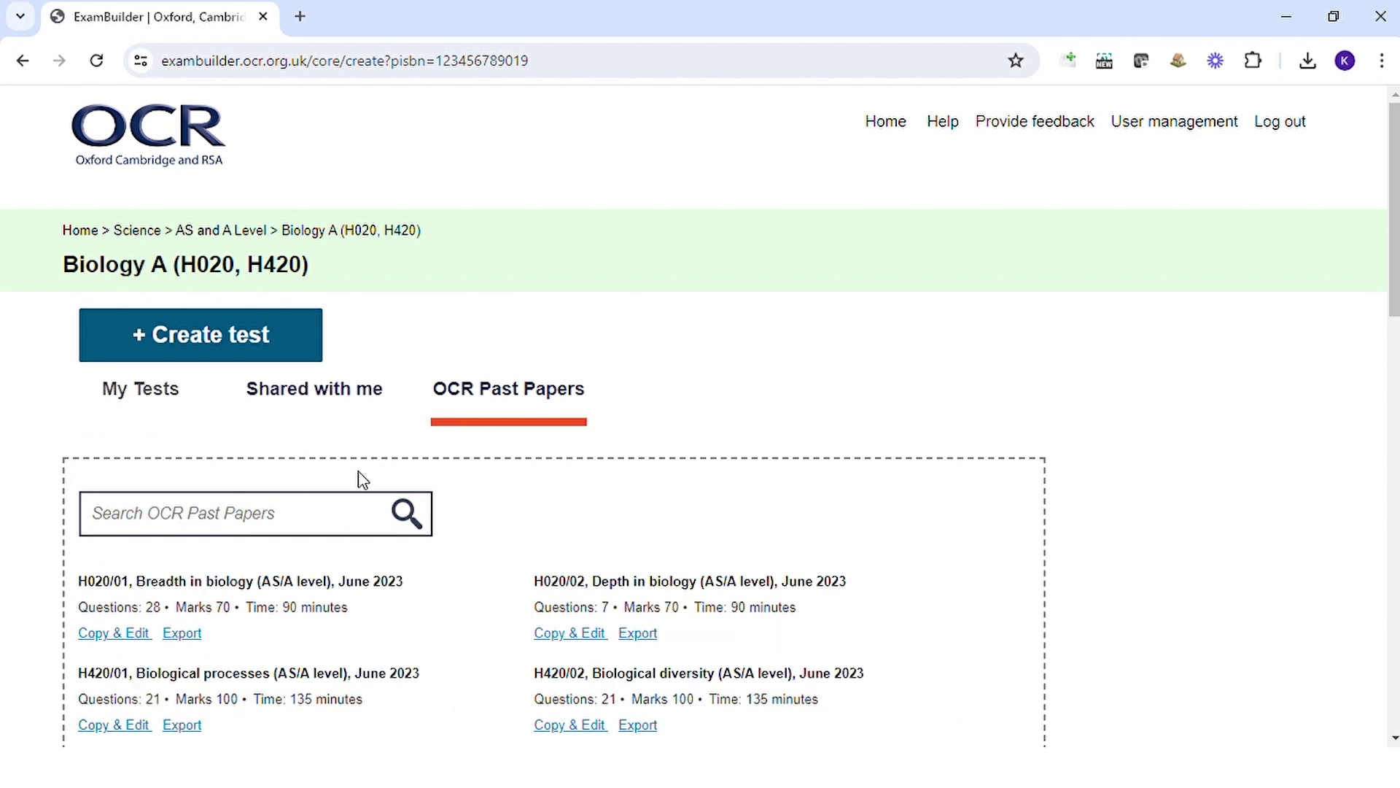
left_click(184, 636)
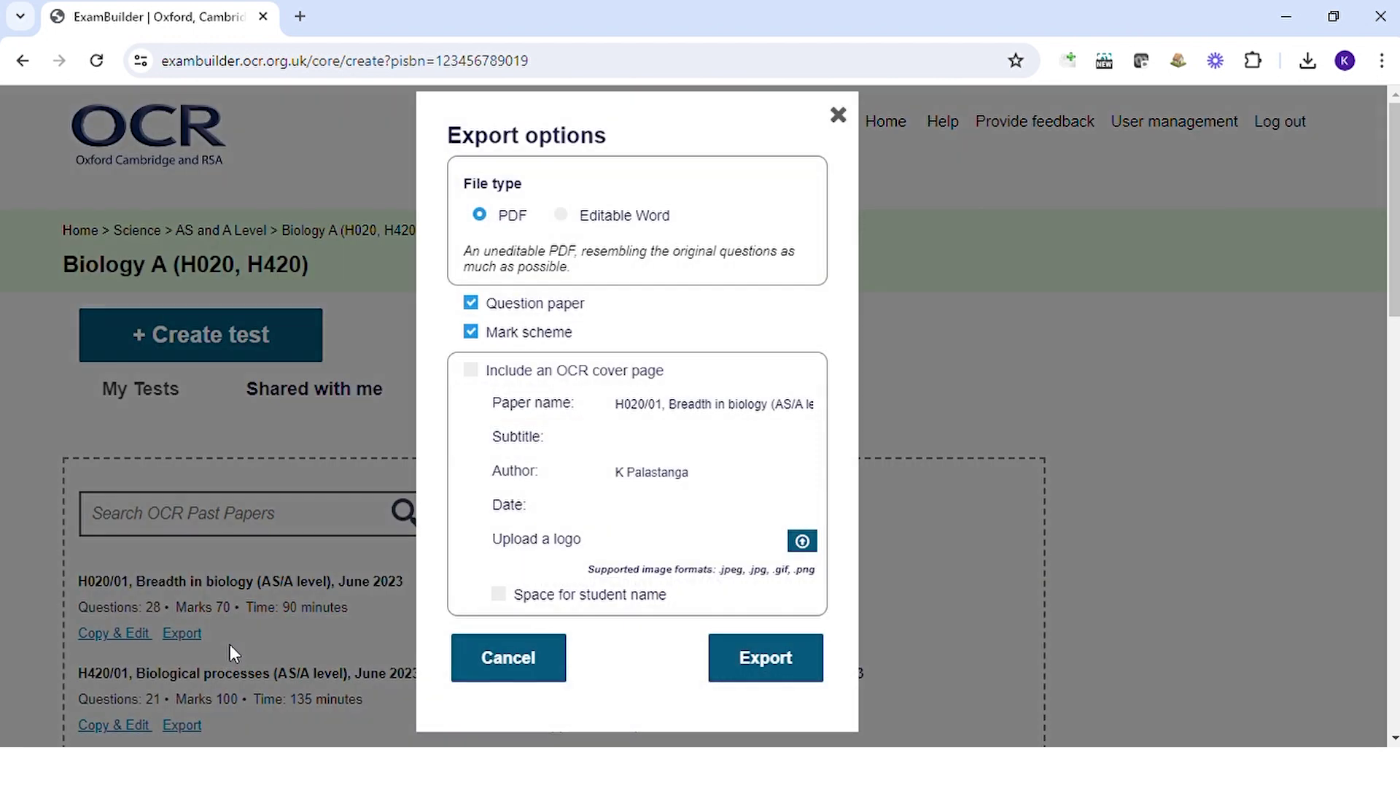
left_click(839, 117)
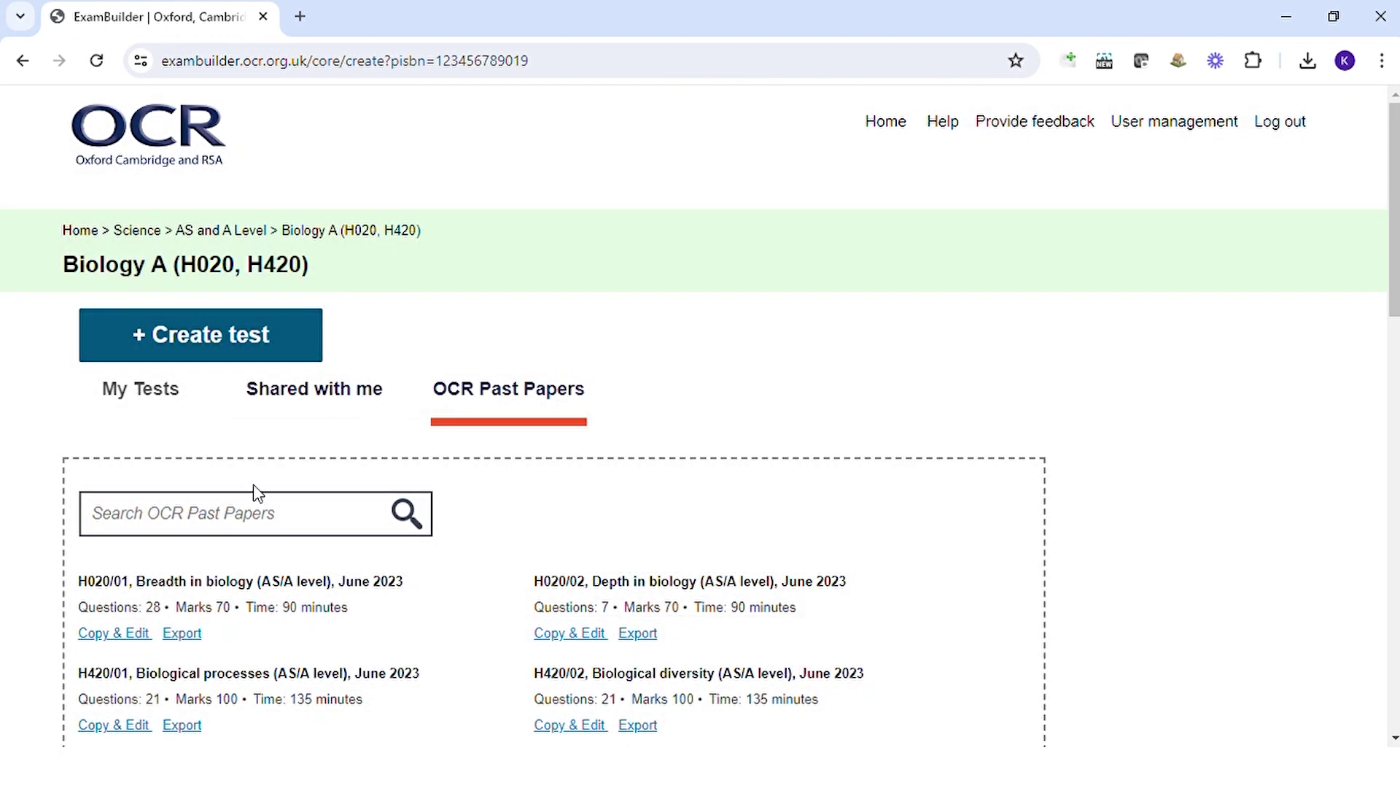
scroll(597, 550, "down", 3)
scroll(613, 547, "down", 7)
scroll(584, 387, "down", 7)
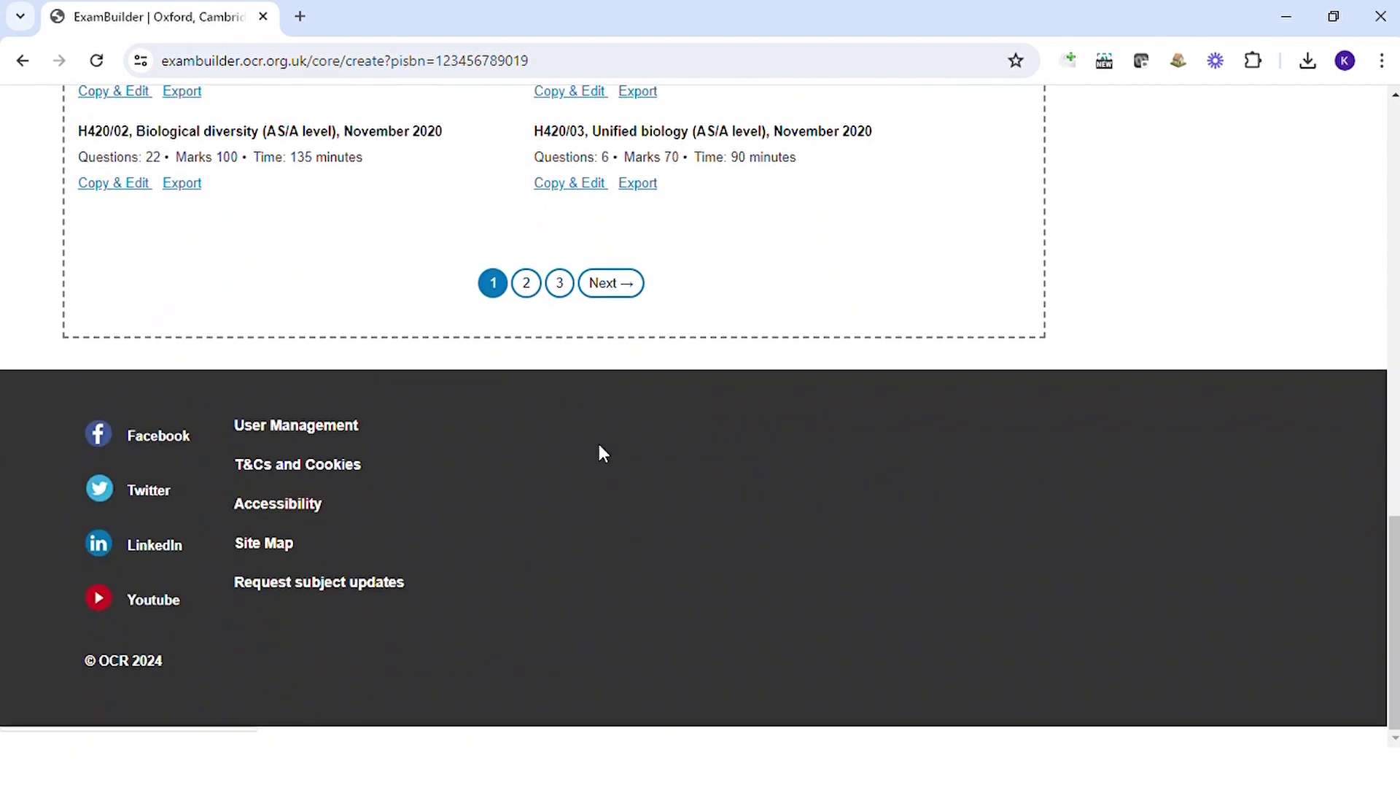
scroll(878, 476, "up", 10)
scroll(878, 481, "up", 5)
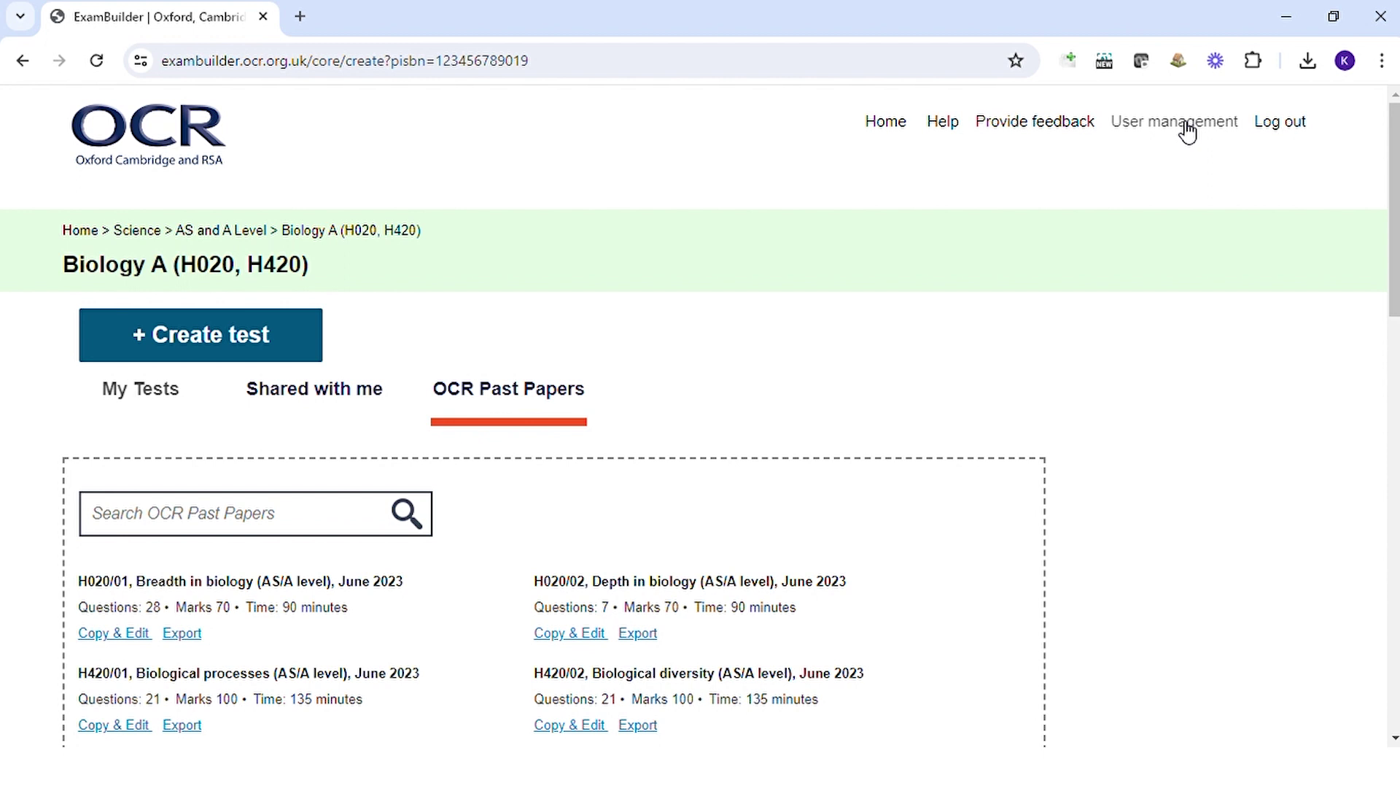
Leave the Biology A page for the ExamBuilder home page's subject groups
left_click(894, 133)
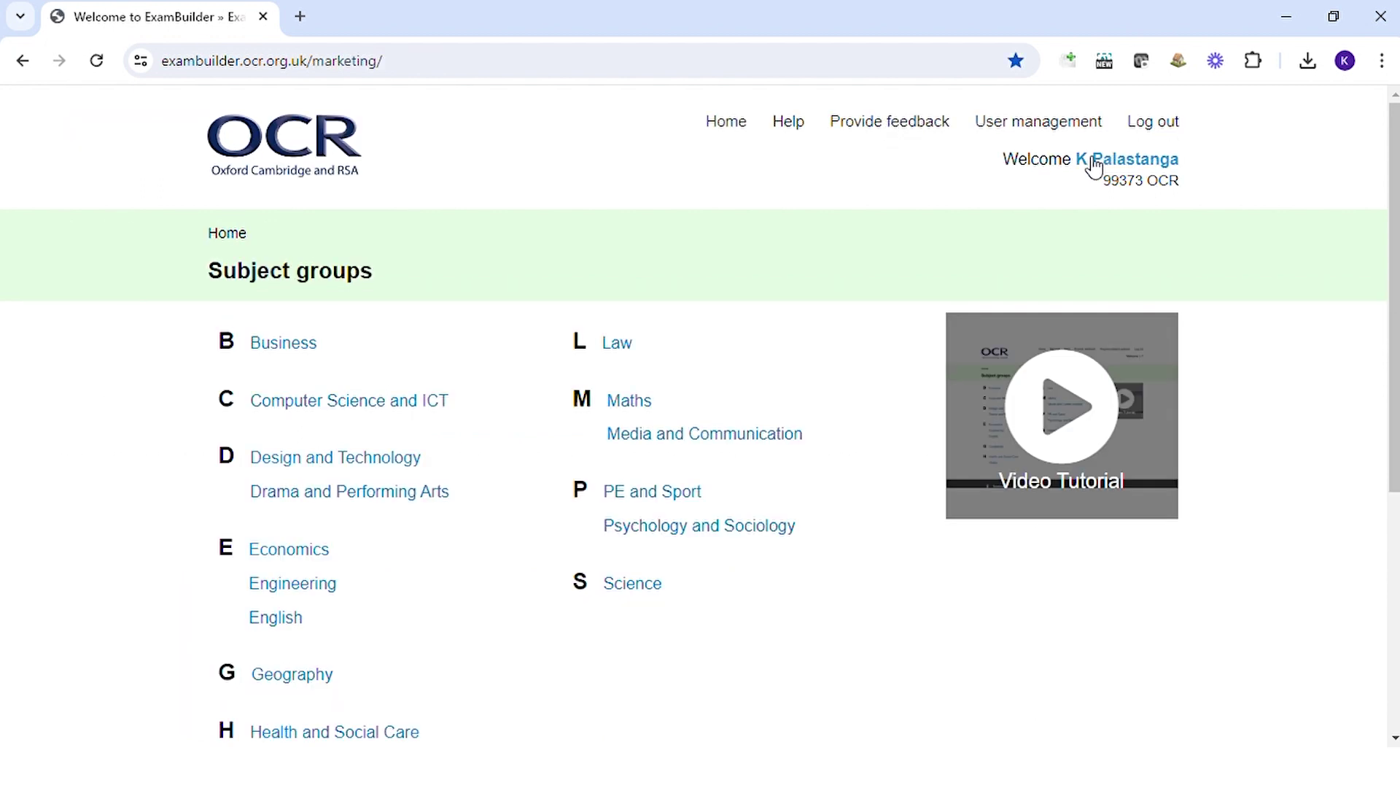